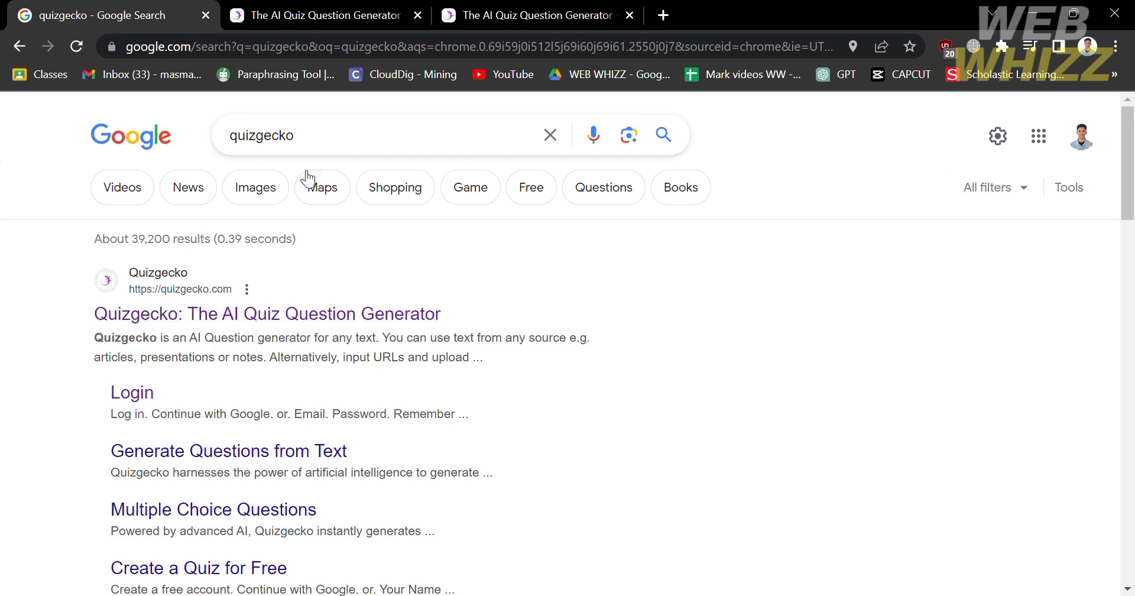
Switch to the quizgecko.com tab and browse its Business, Educators and Students offerings.
left_click(317, 8)
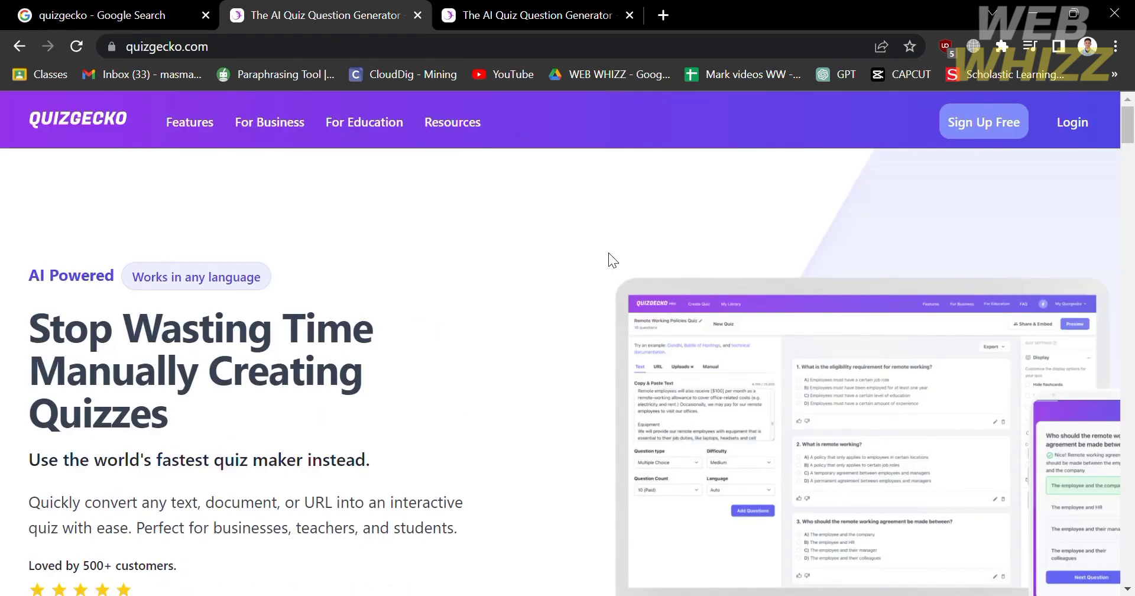
scroll(624, 327, "down", 1)
scroll(624, 327, "up", 1)
scroll(329, 505, "down", 3)
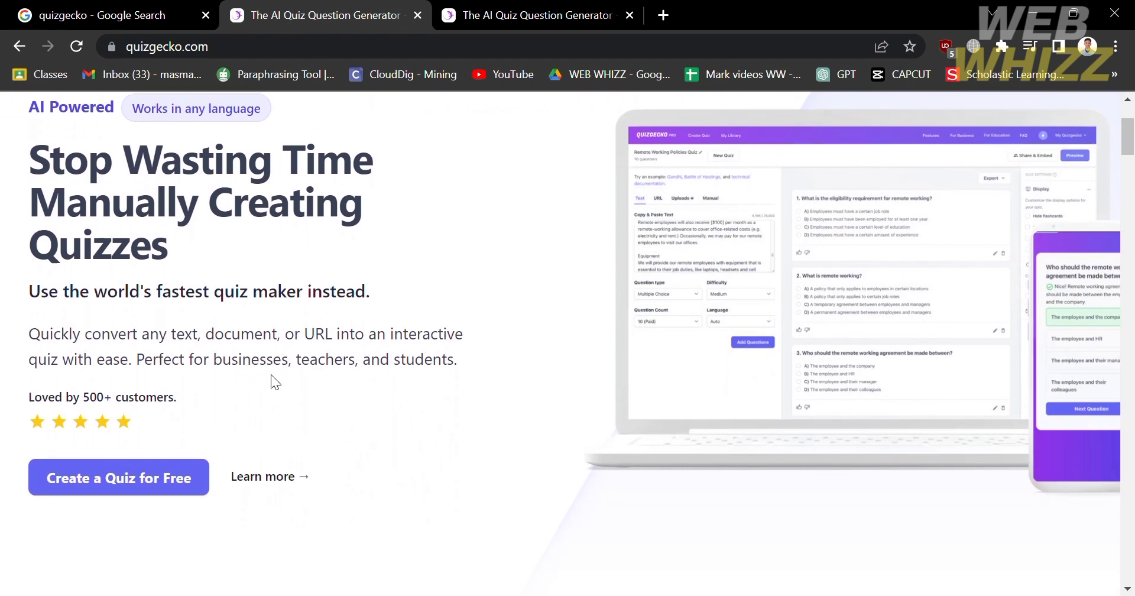
scroll(271, 376, "down", 1)
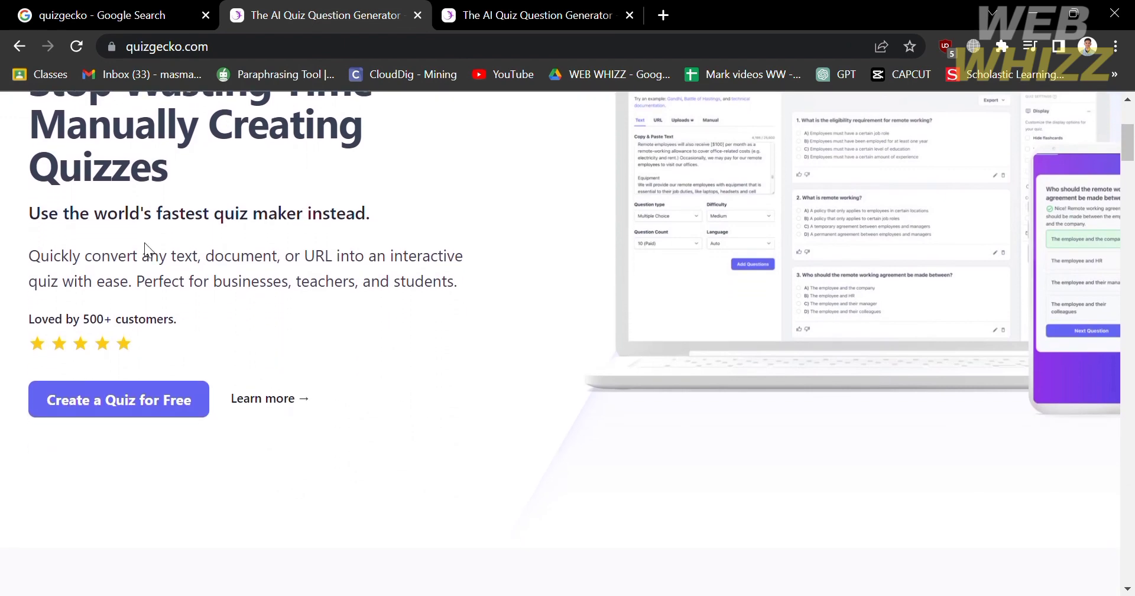
scroll(460, 282, "down", 1)
scroll(460, 283, "up", 4)
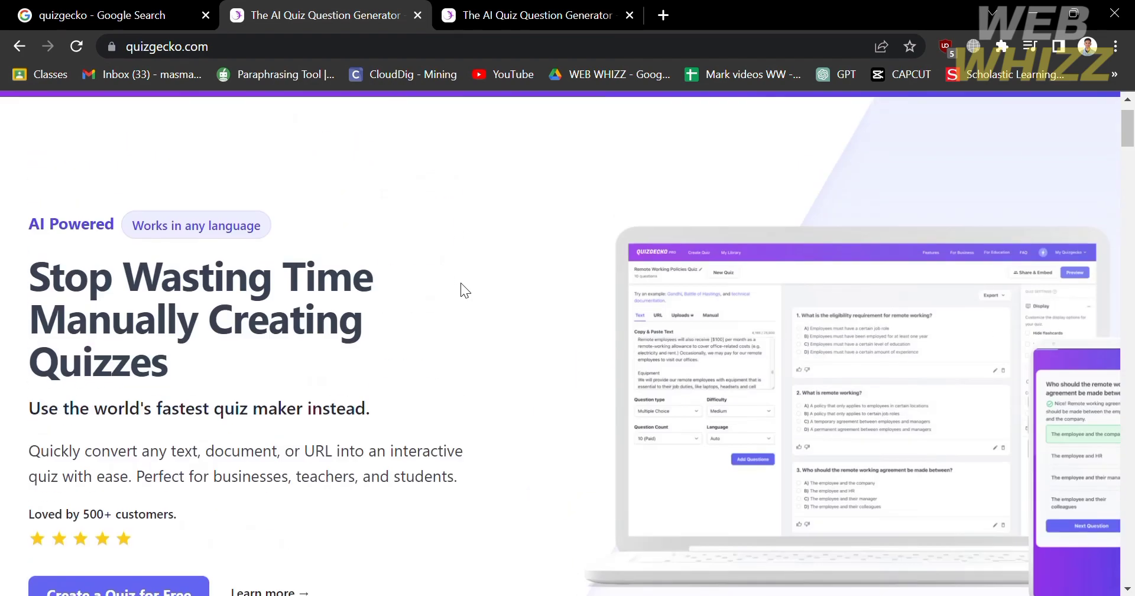
scroll(459, 289, "up", 1)
scroll(459, 288, "down", 6)
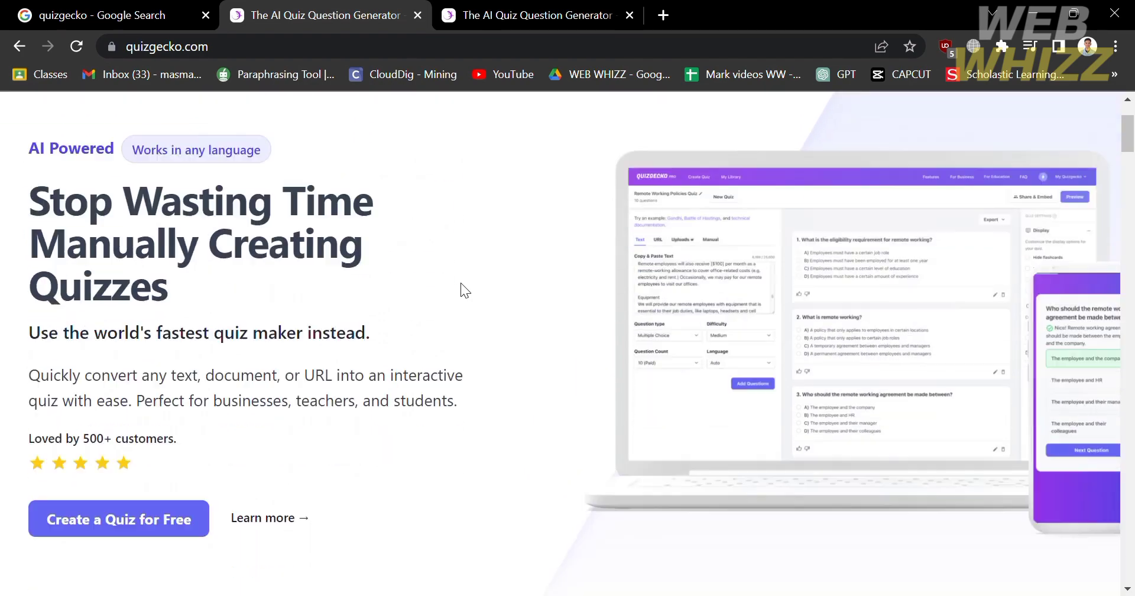
scroll(460, 285, "down", 9)
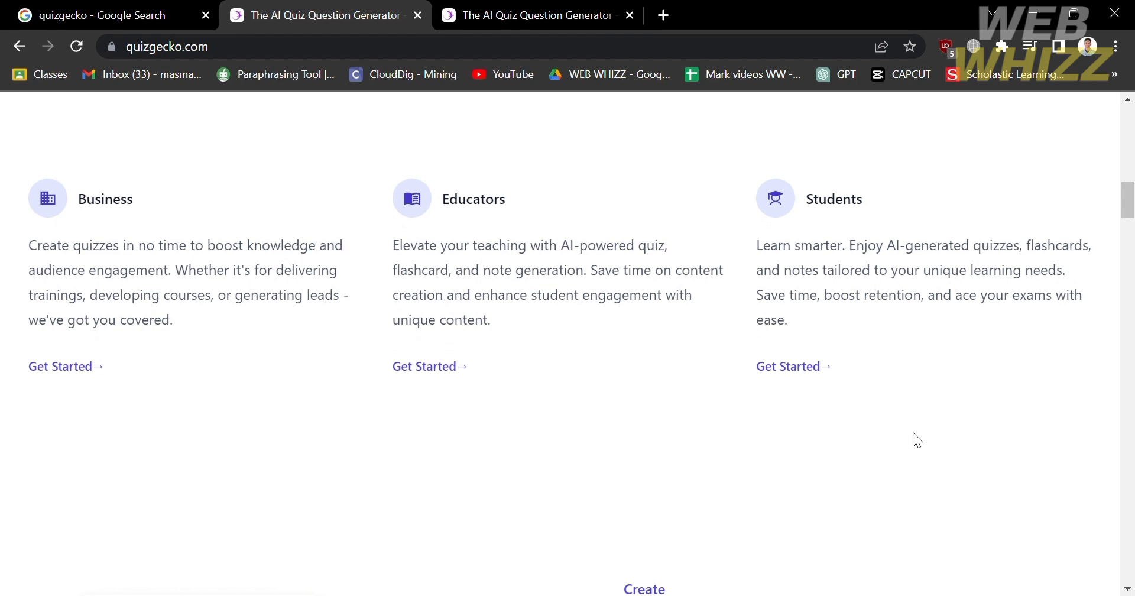
scroll(815, 442, "down", 6)
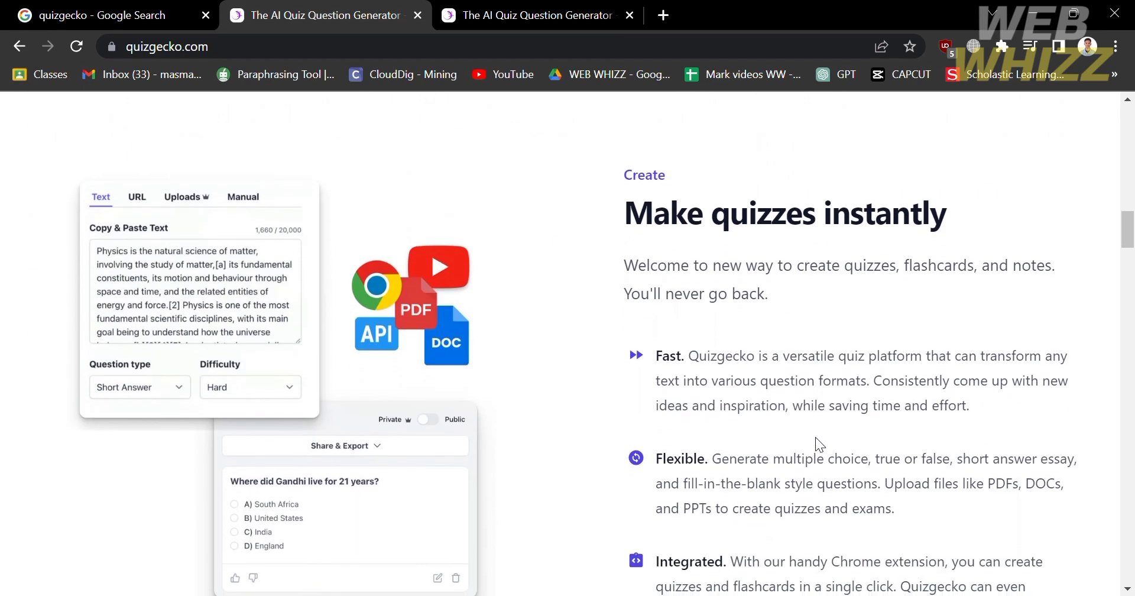
scroll(753, 295, "down", 1)
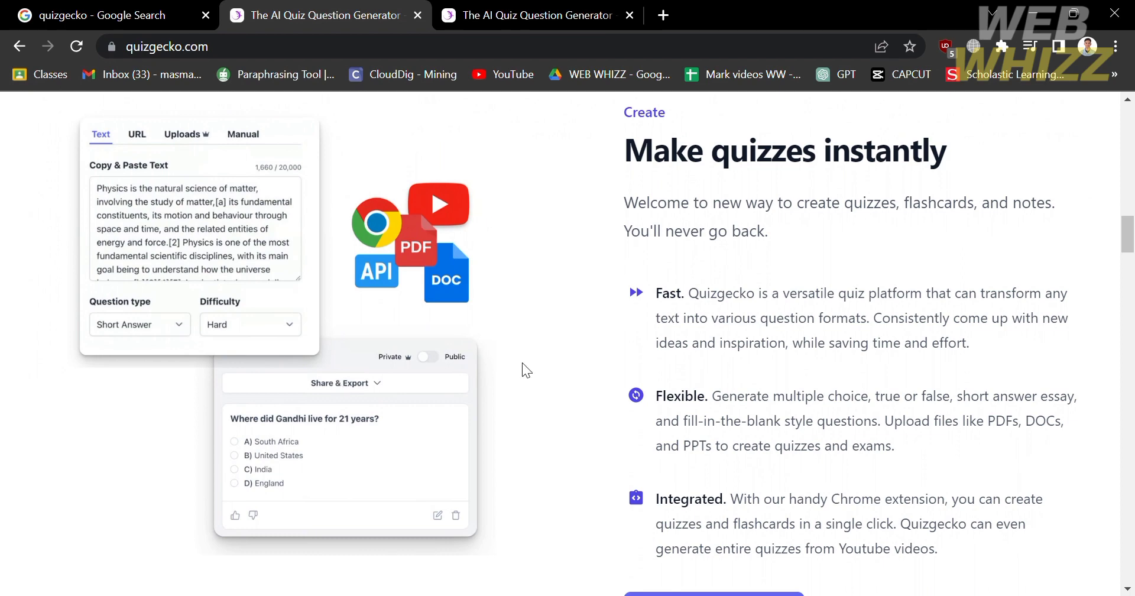
scroll(777, 351, "down", 6)
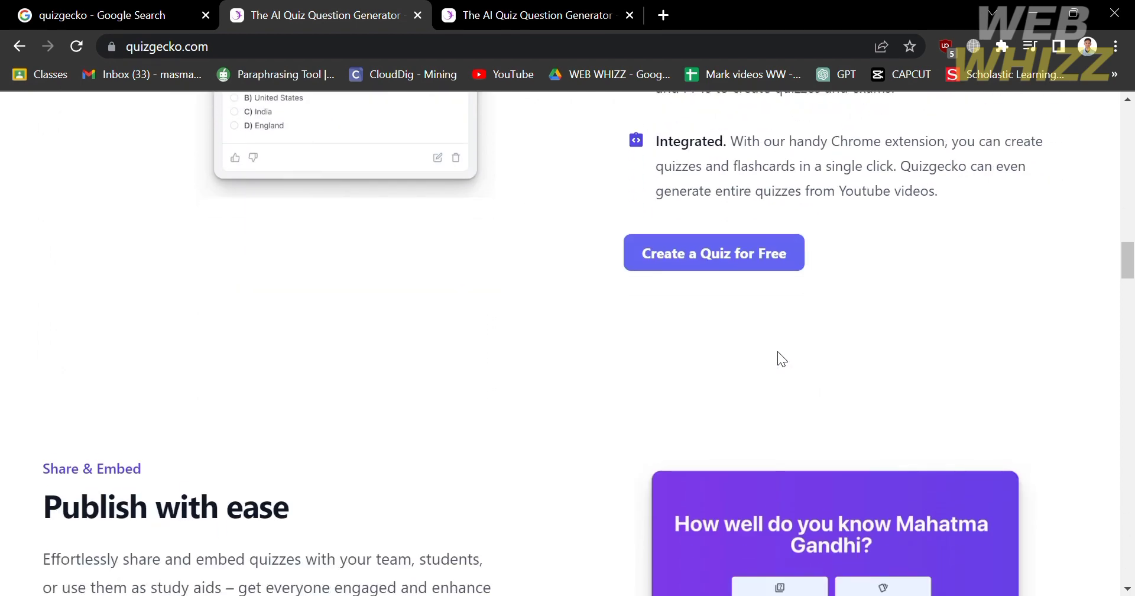
scroll(778, 351, "down", 5)
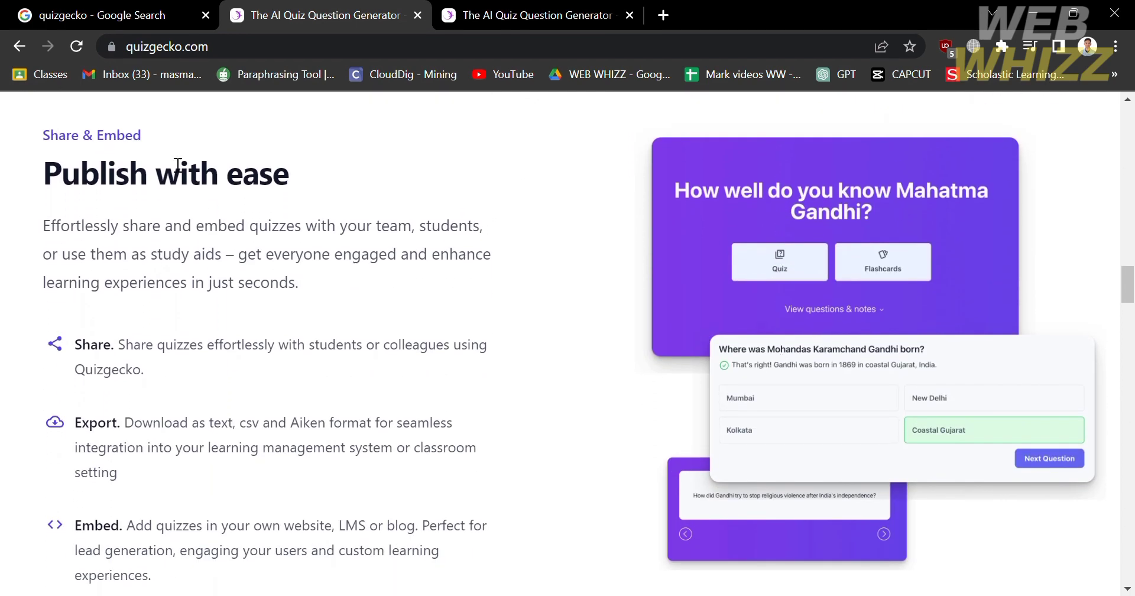
scroll(412, 286, "down", 1)
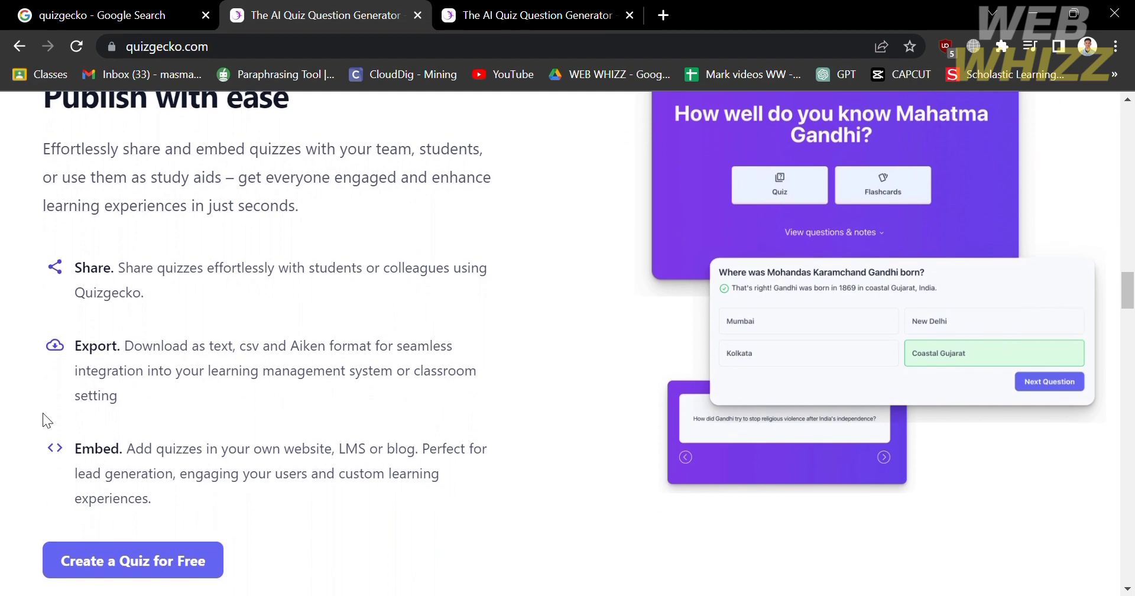
scroll(450, 508, "down", 8)
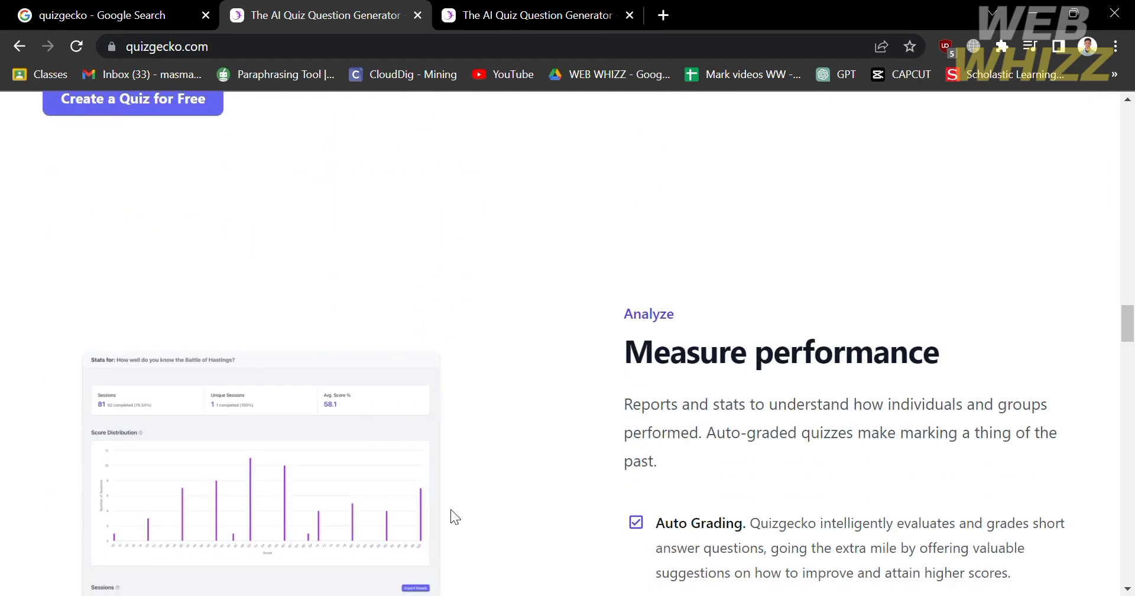
scroll(450, 517, "down", 5)
scroll(589, 342, "up", 2)
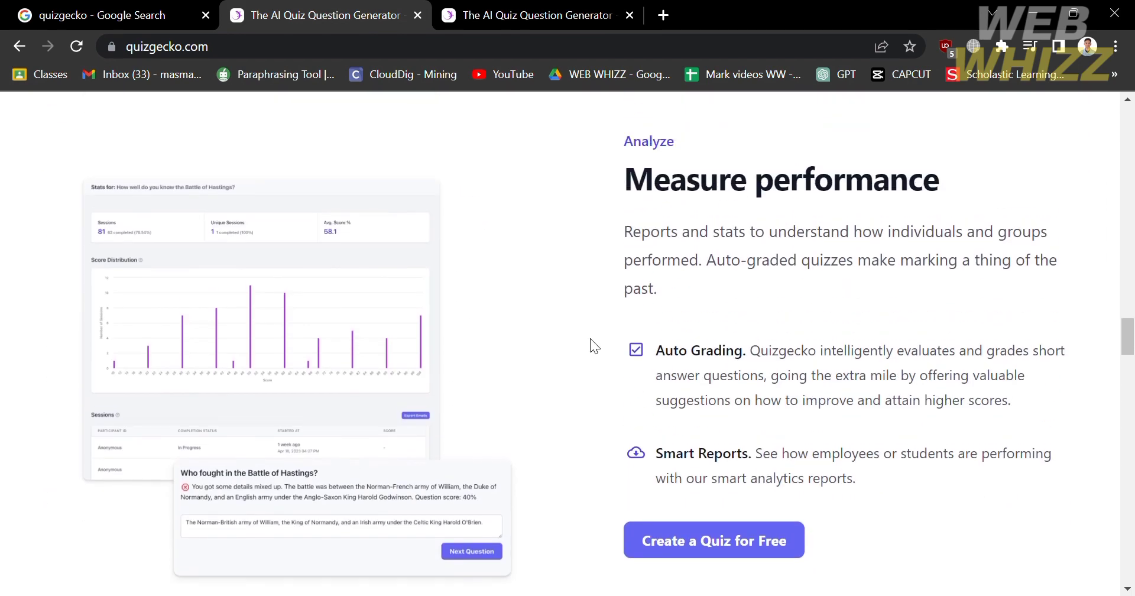
scroll(674, 496, "down", 1)
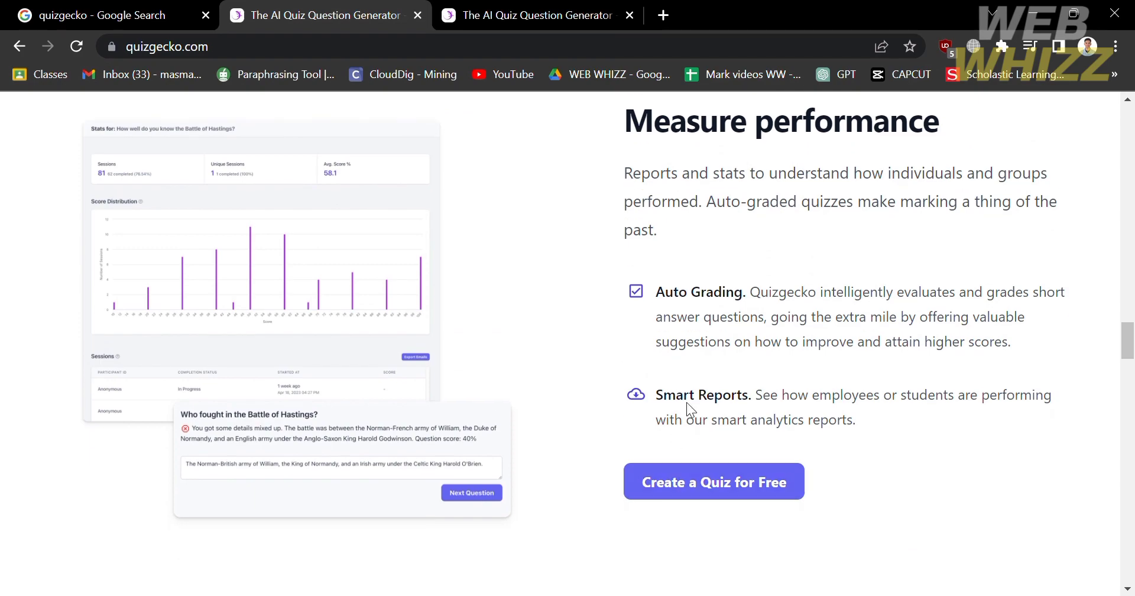
scroll(748, 428, "down", 14)
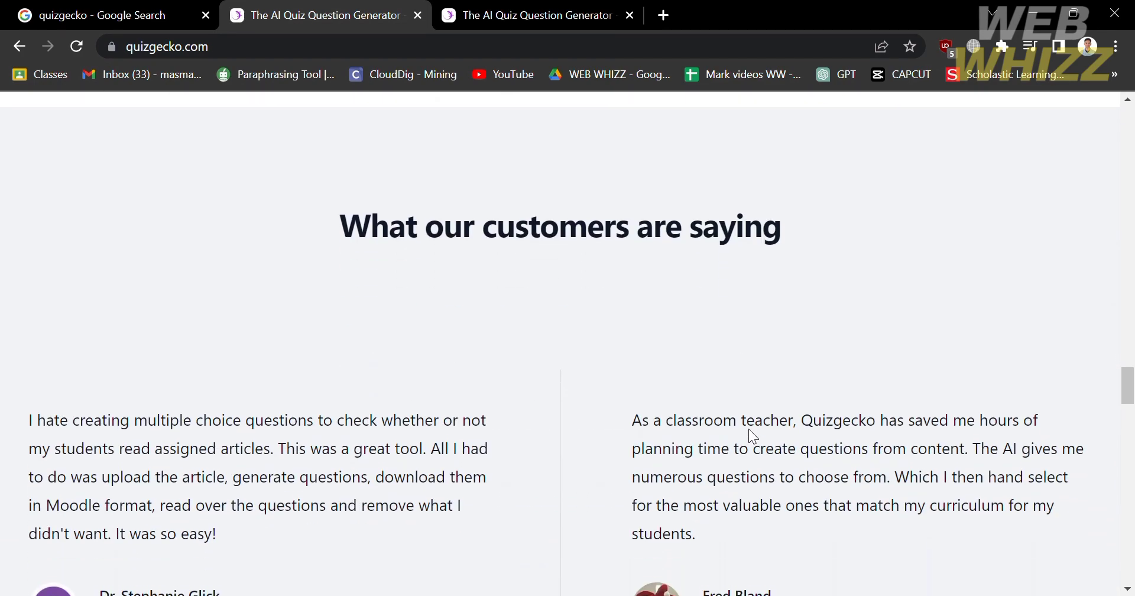
scroll(749, 436, "down", 3)
scroll(749, 436, "up", 7)
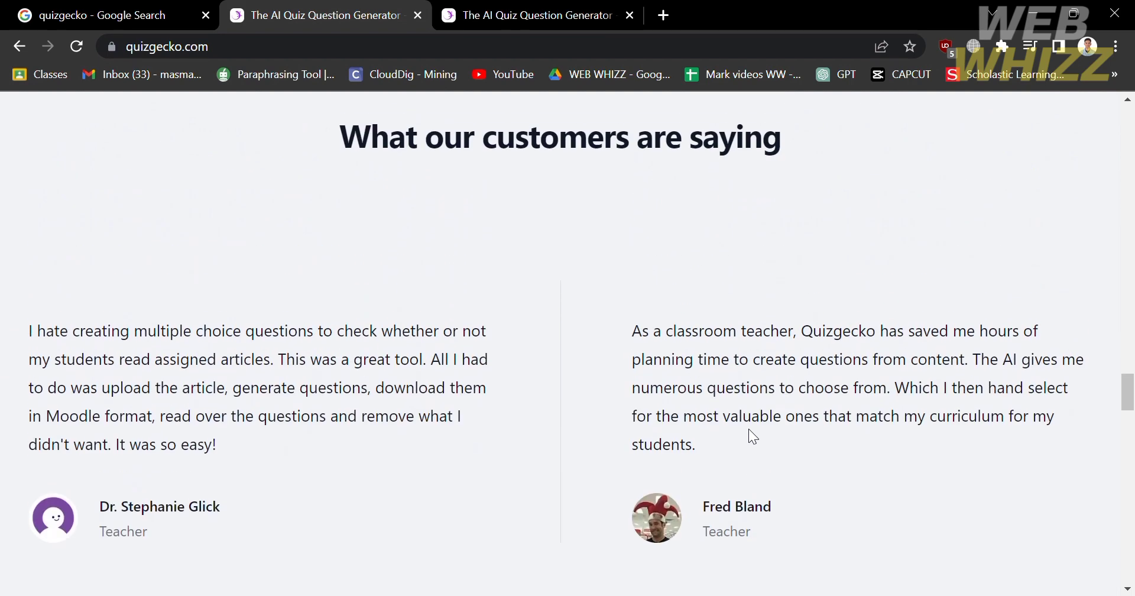
scroll(917, 342, "down", 10)
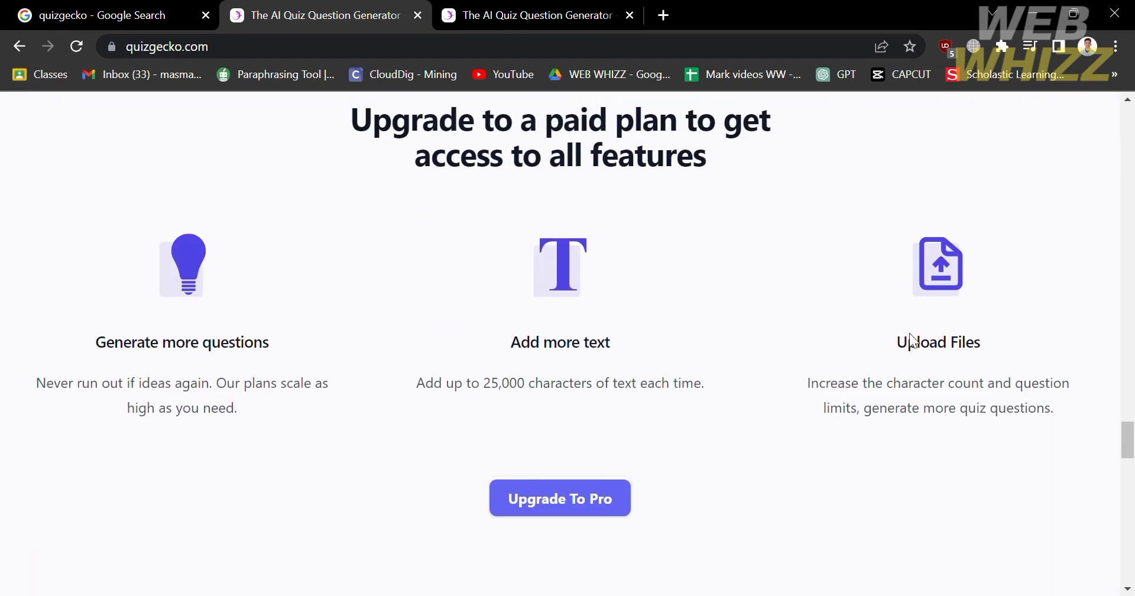
scroll(917, 343, "up", 1)
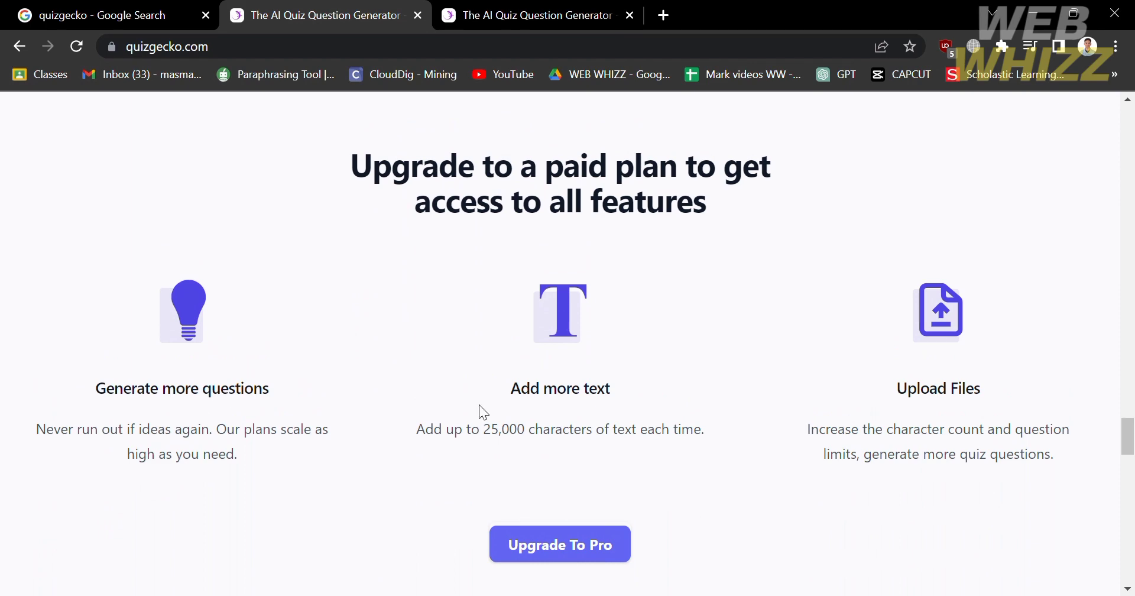
scroll(991, 414, "down", 10)
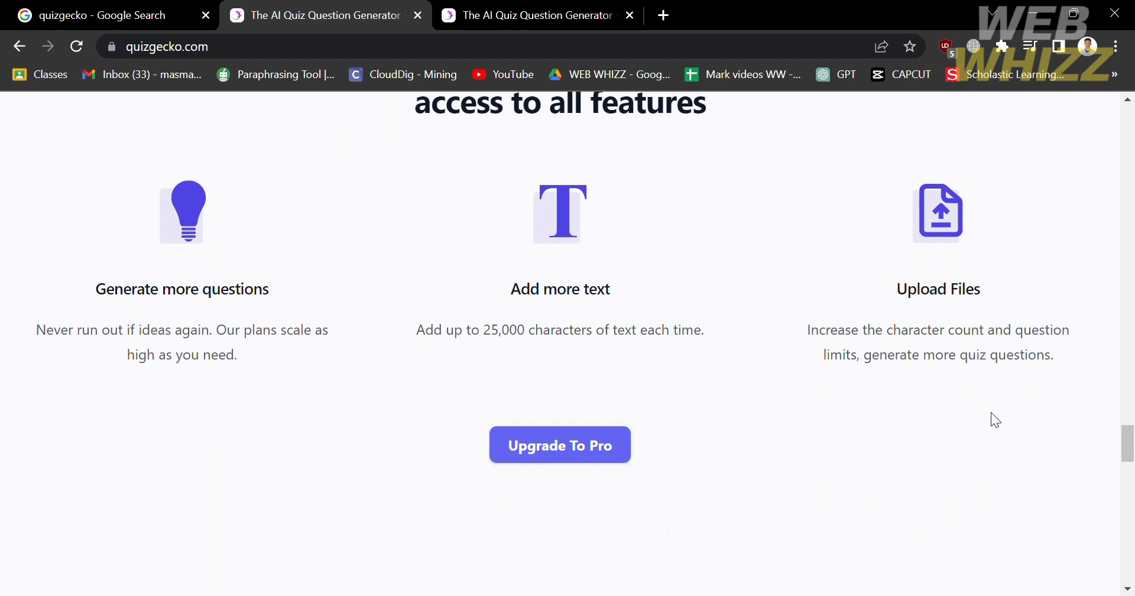
scroll(990, 412, "down", 2)
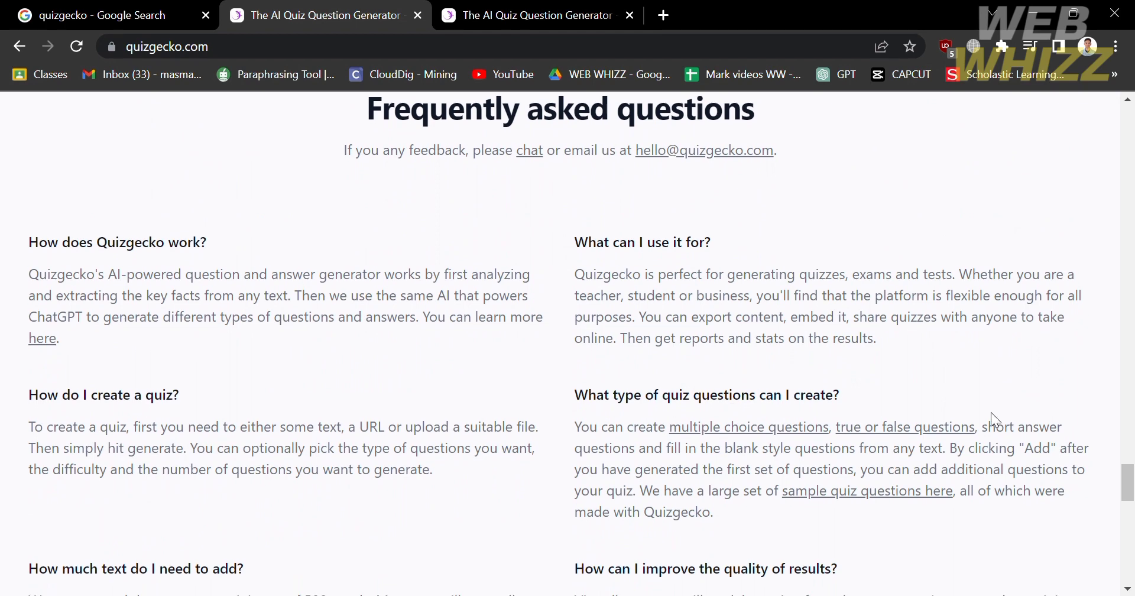
scroll(664, 414, "down", 10)
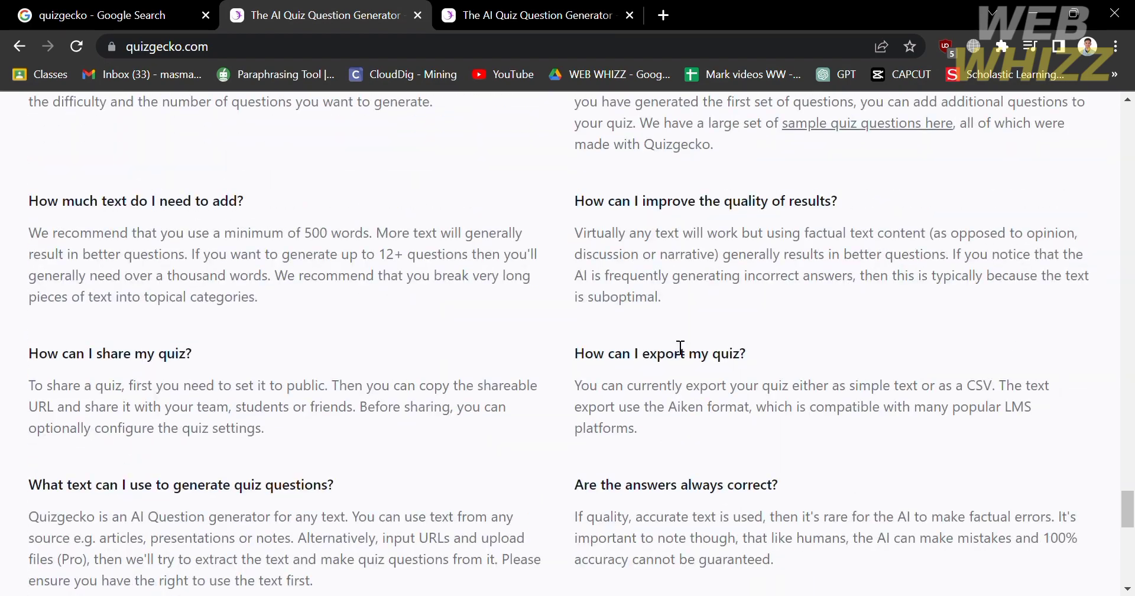
scroll(670, 339, "down", 8)
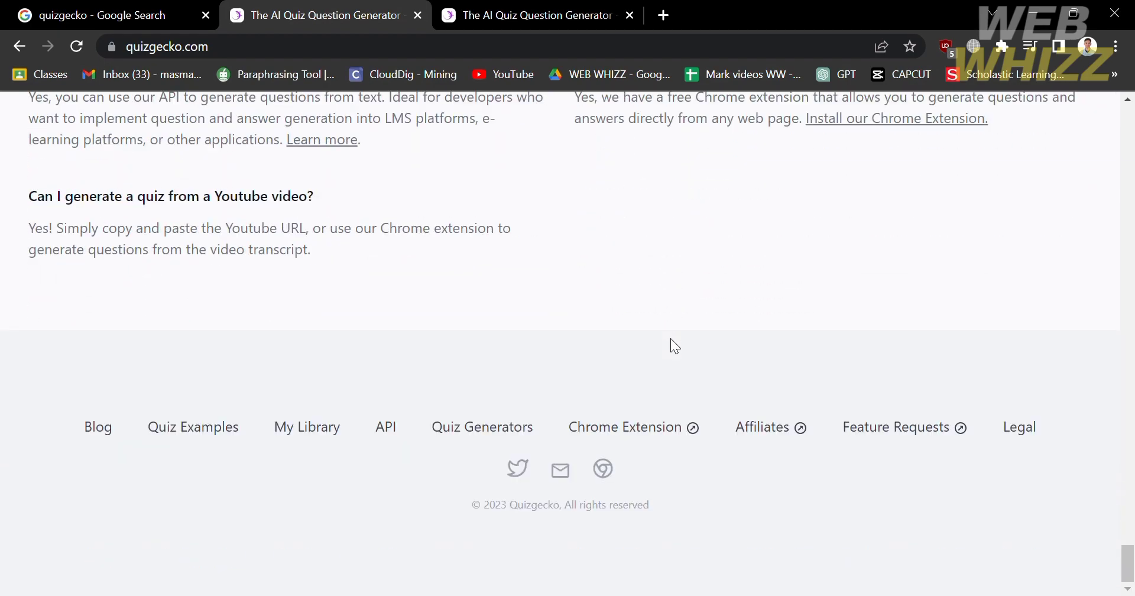
scroll(571, 269, "up", 20)
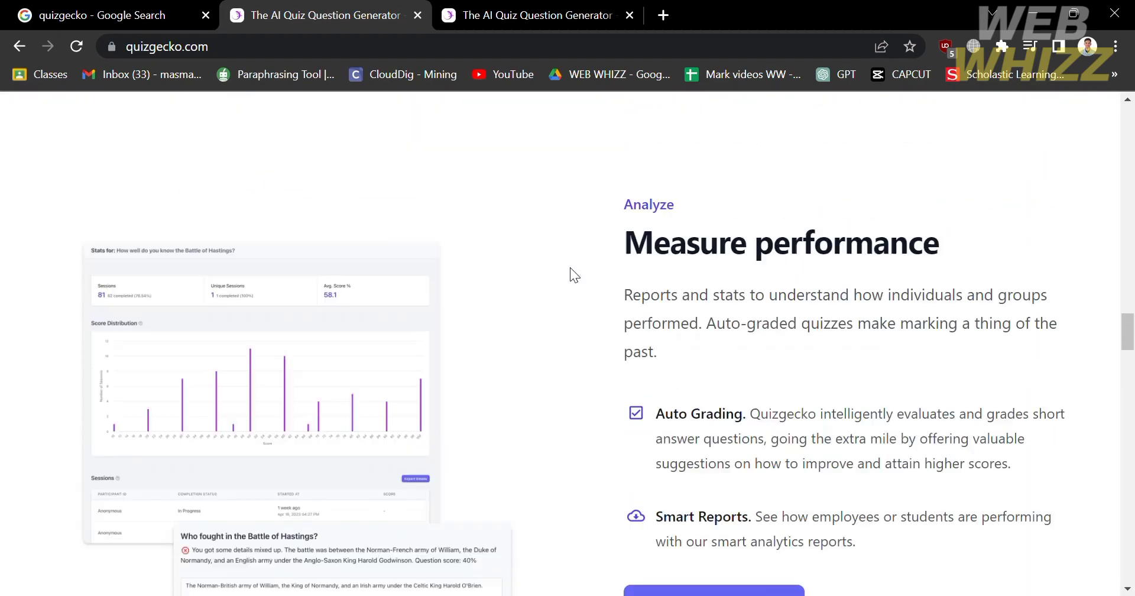
scroll(569, 267, "up", 15)
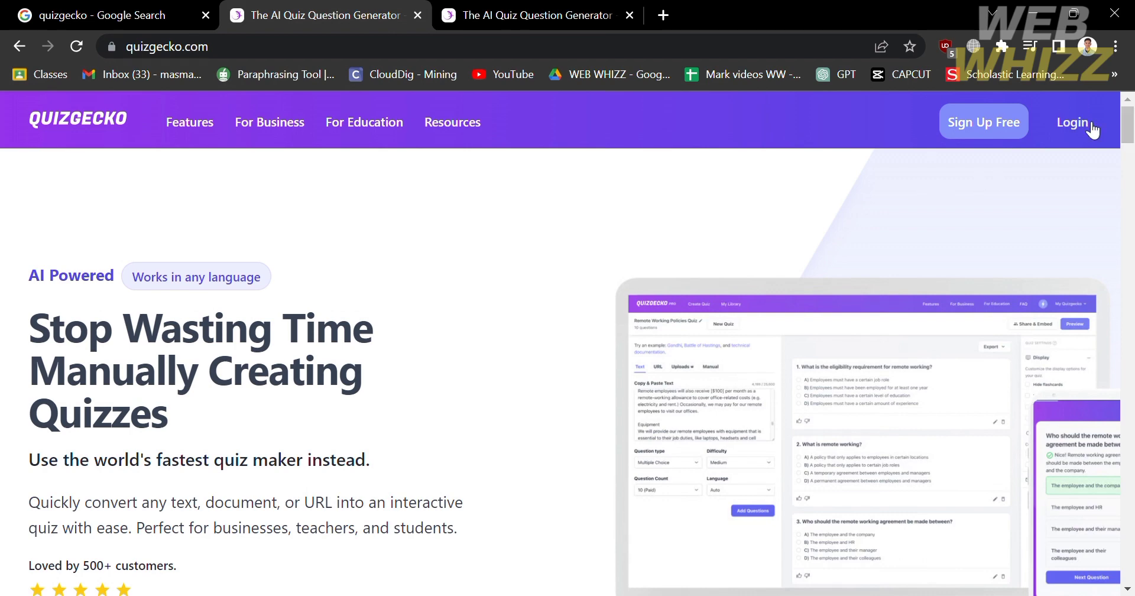
Switch to the signed-in Quizgecko tab and look over its quiz creation homepage.
left_click(520, 8)
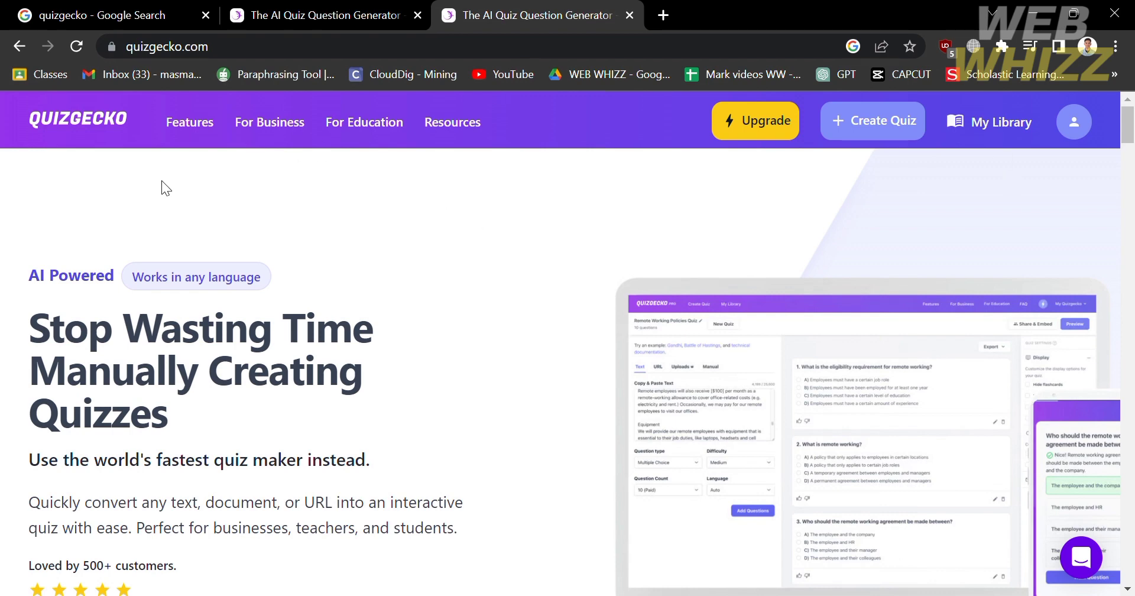
scroll(440, 421, "down", 8)
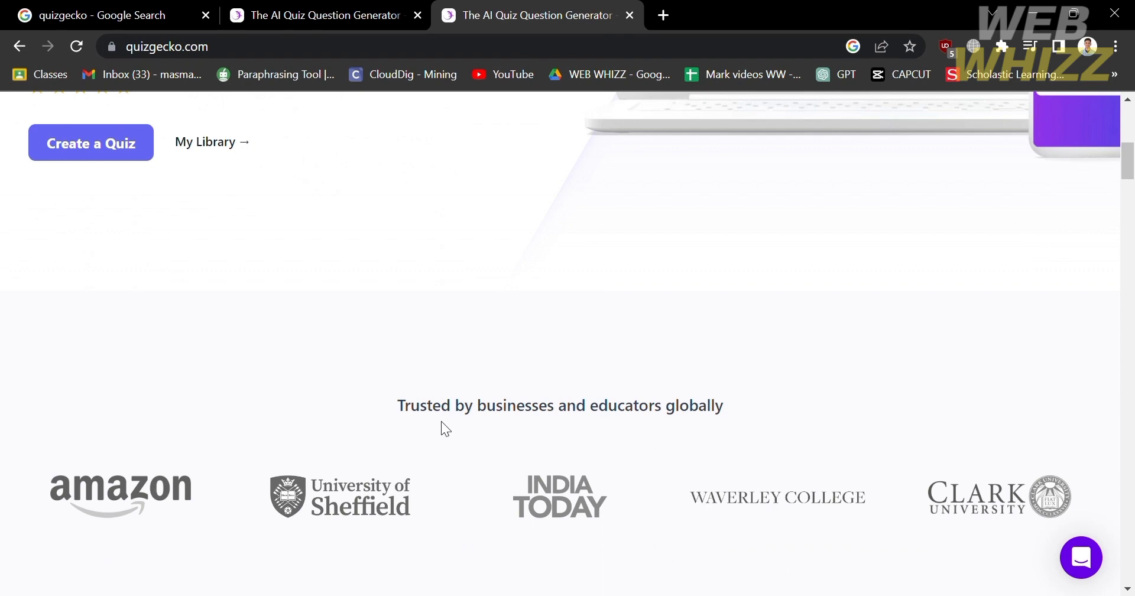
scroll(441, 421, "down", 4)
scroll(441, 421, "up", 12)
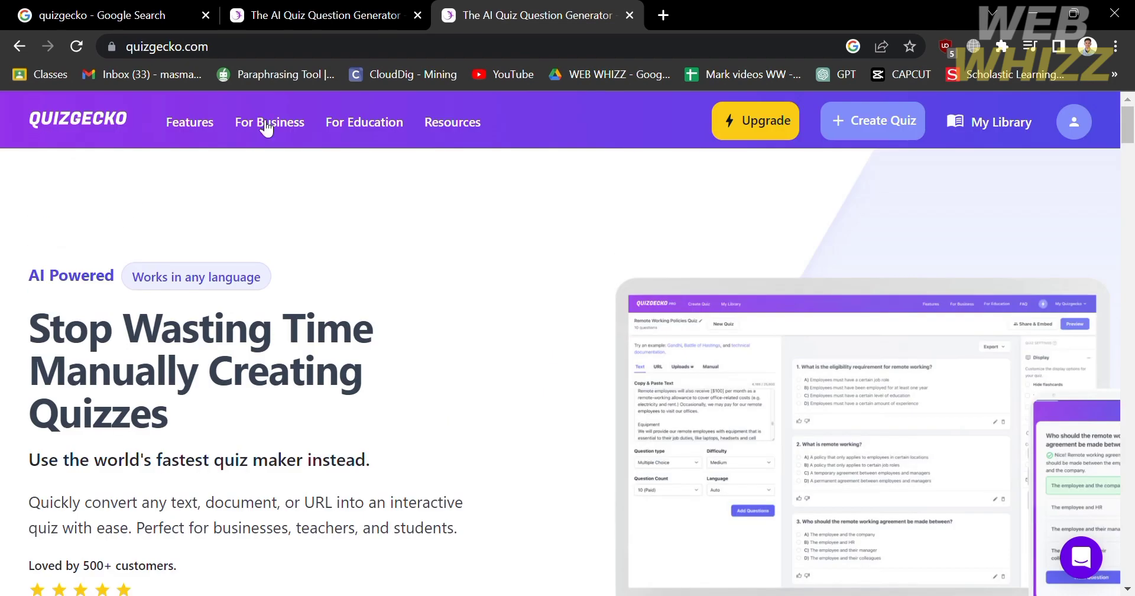
scroll(424, 272, "down", 3)
left_click(68, 520)
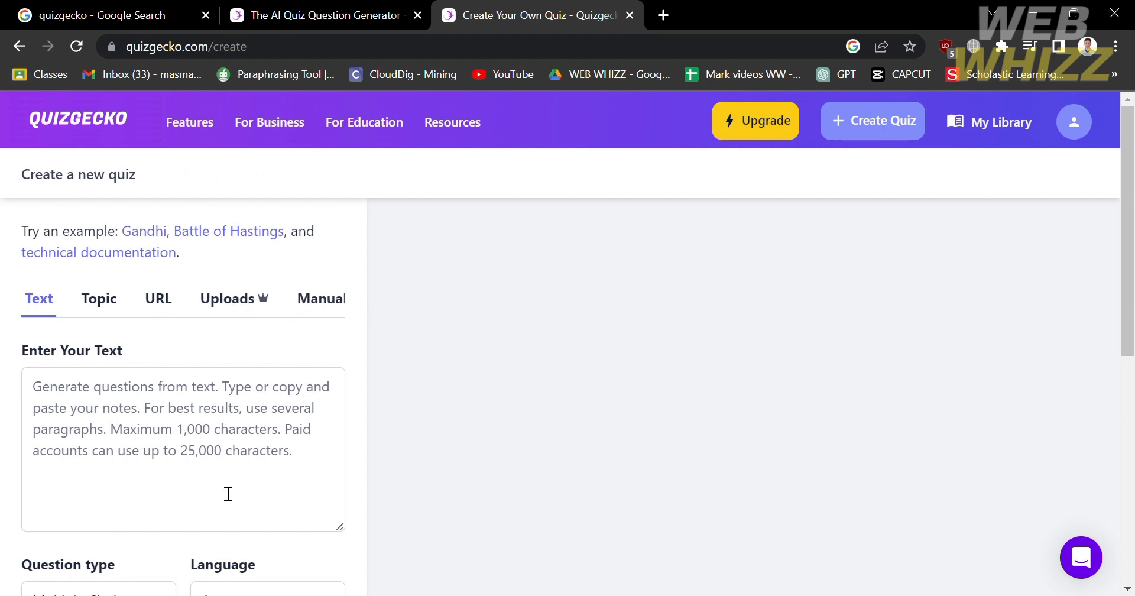
scroll(228, 494, "down", 1)
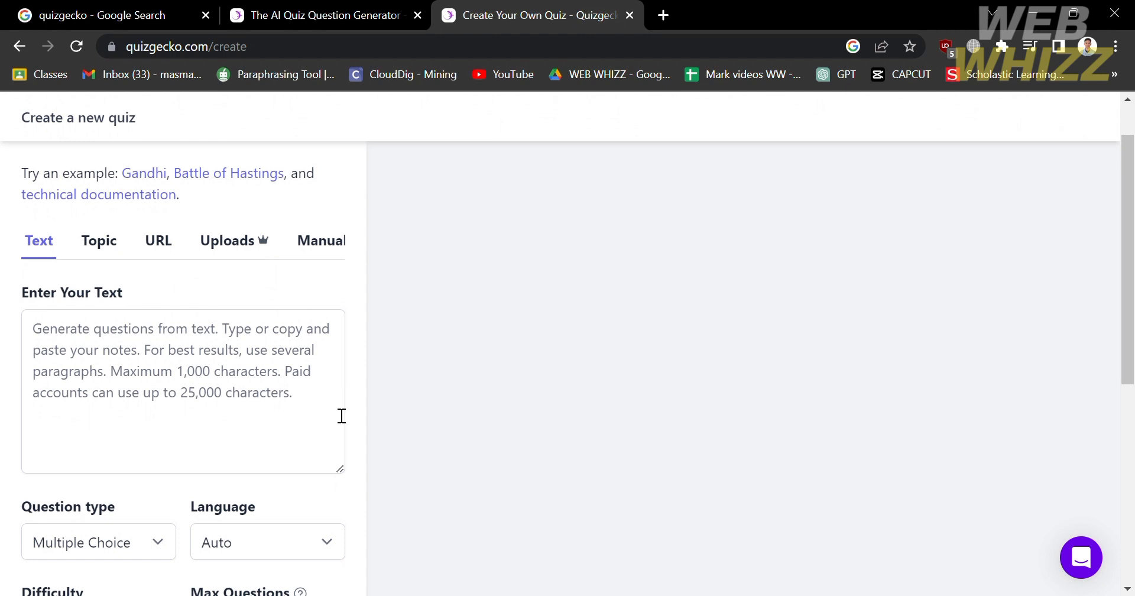
left_click(126, 376)
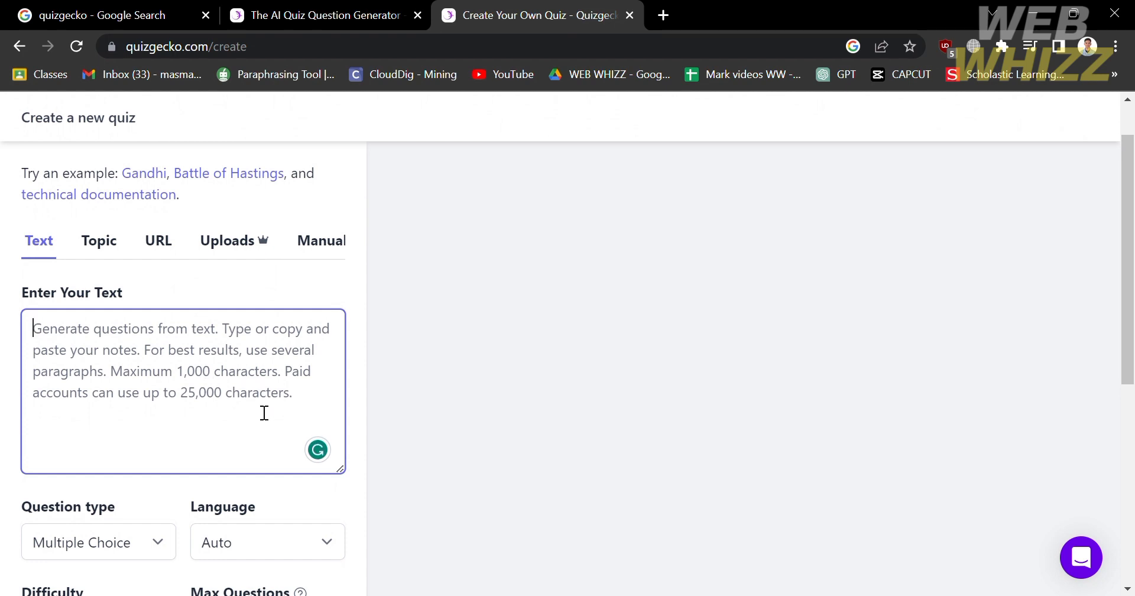
scroll(292, 432, "down", 1)
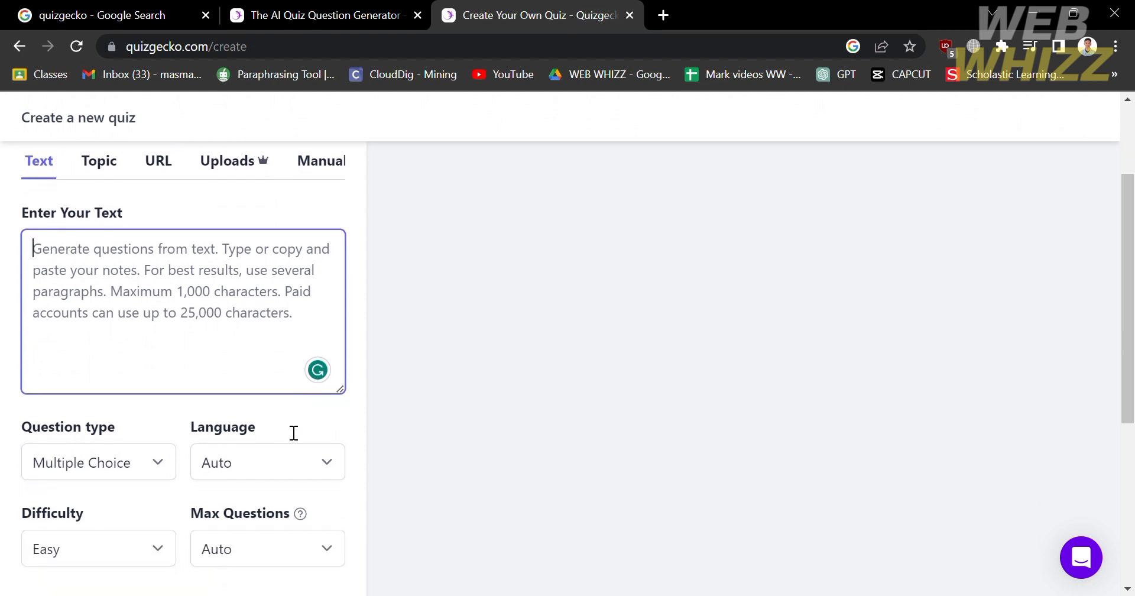
scroll(285, 429, "down", 2)
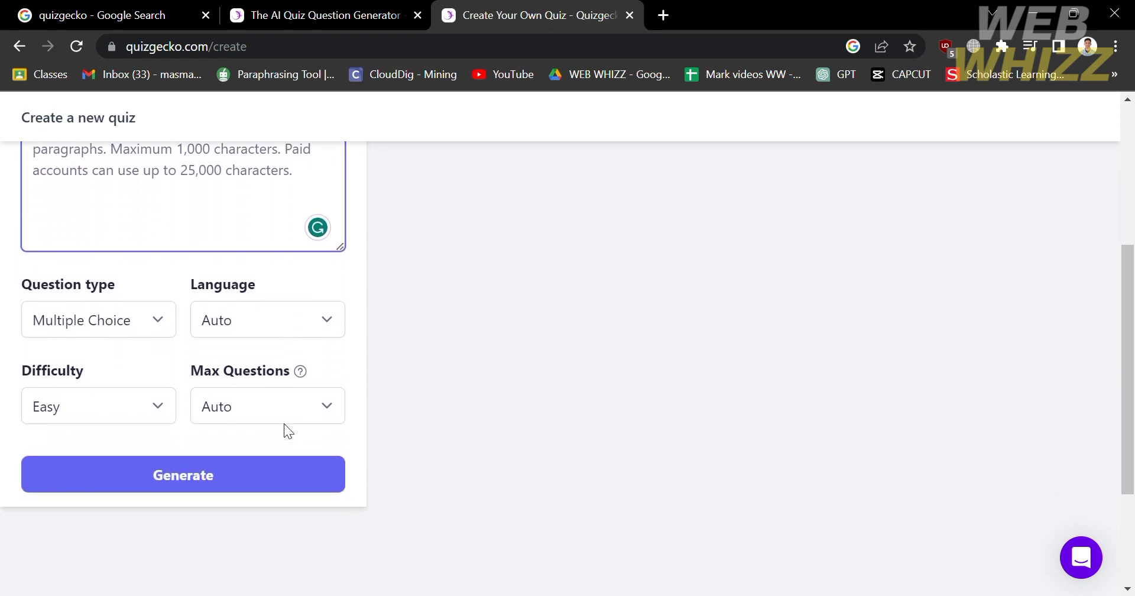
scroll(286, 431, "up", 4)
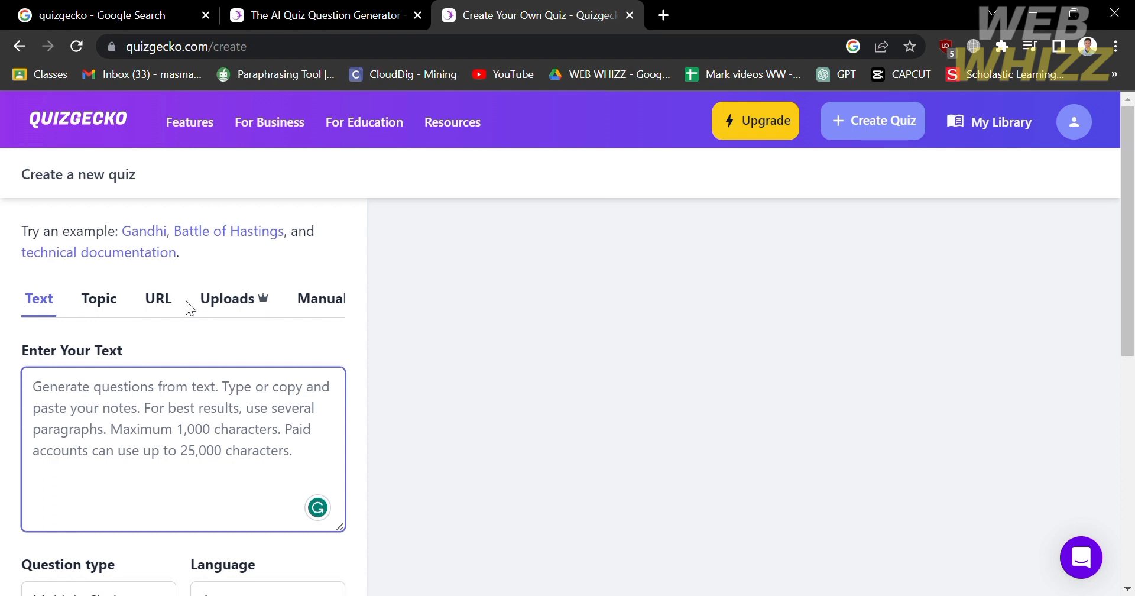
Fill the source box with the Battle of Hastings example passage and read through it.
left_click(223, 235)
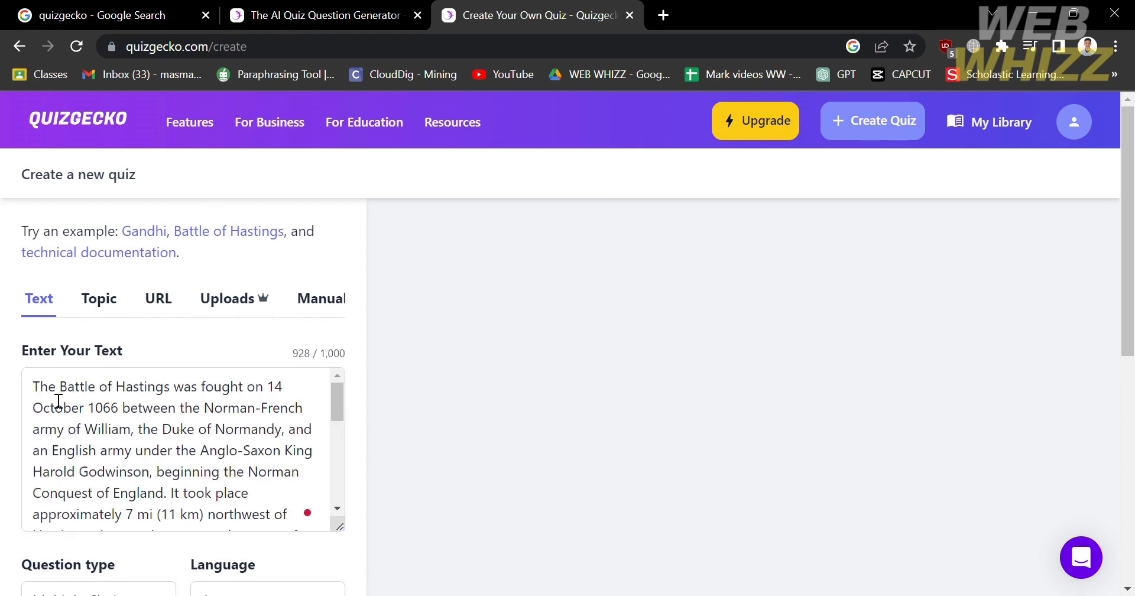
scroll(180, 426, "down", 2)
scroll(182, 426, "down", 8)
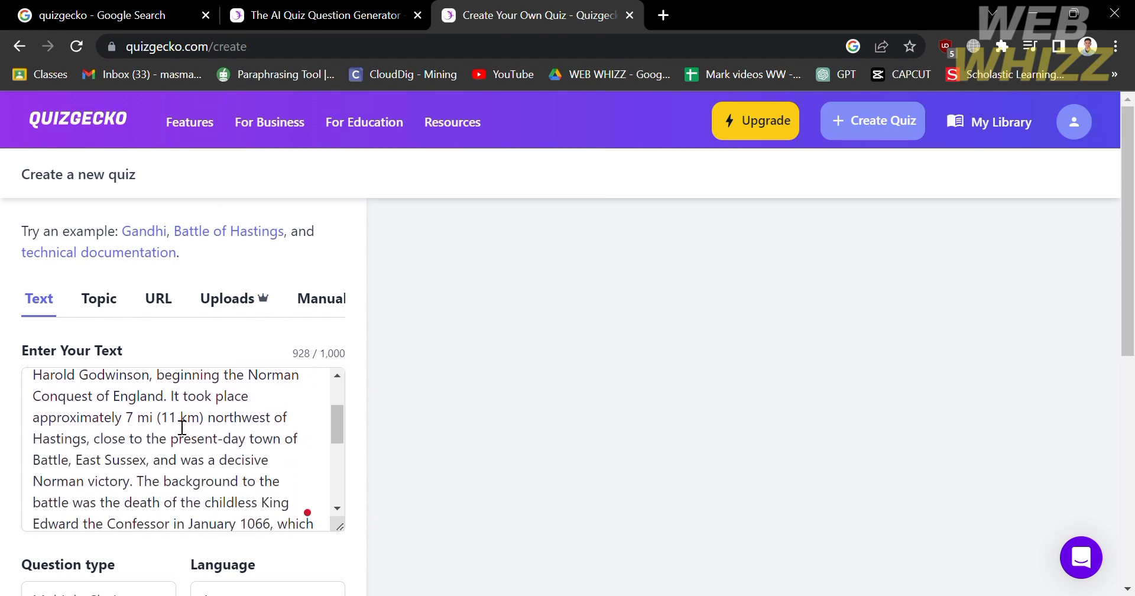
scroll(182, 426, "down", 5)
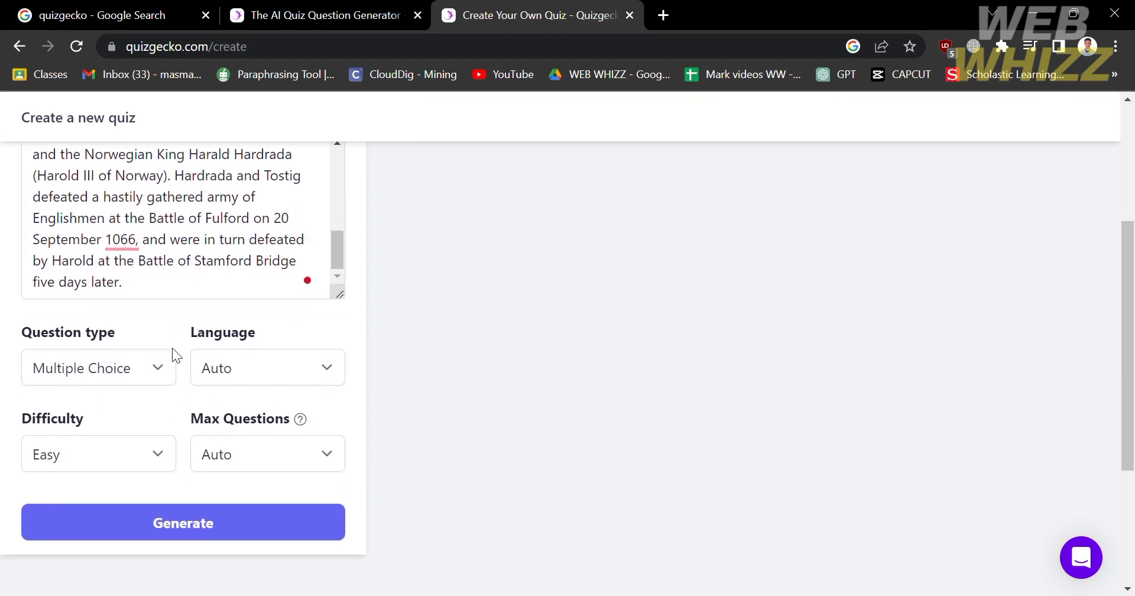
scroll(193, 293, "down", 1)
Check the Question type setting and open the Language dropdown.
scroll(185, 289, "up", 1)
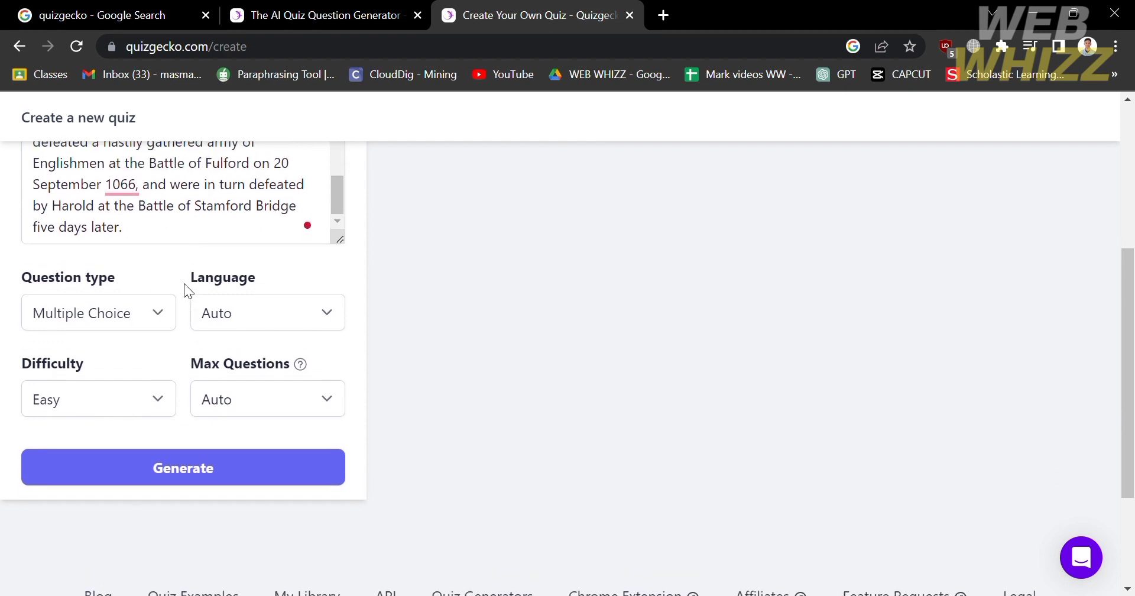
left_click(141, 377)
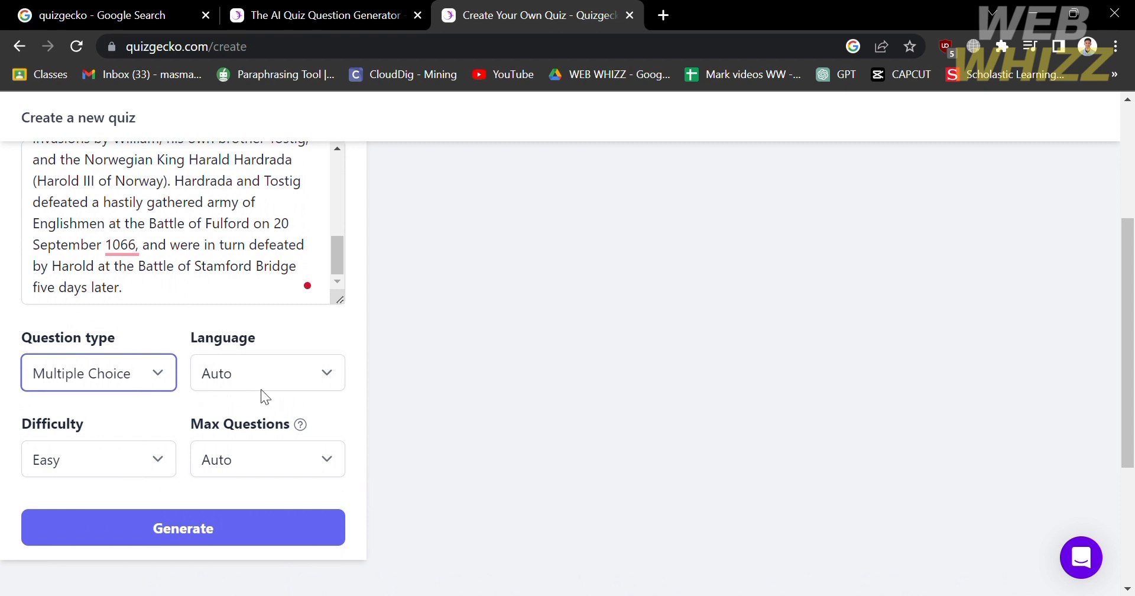
left_click(281, 377)
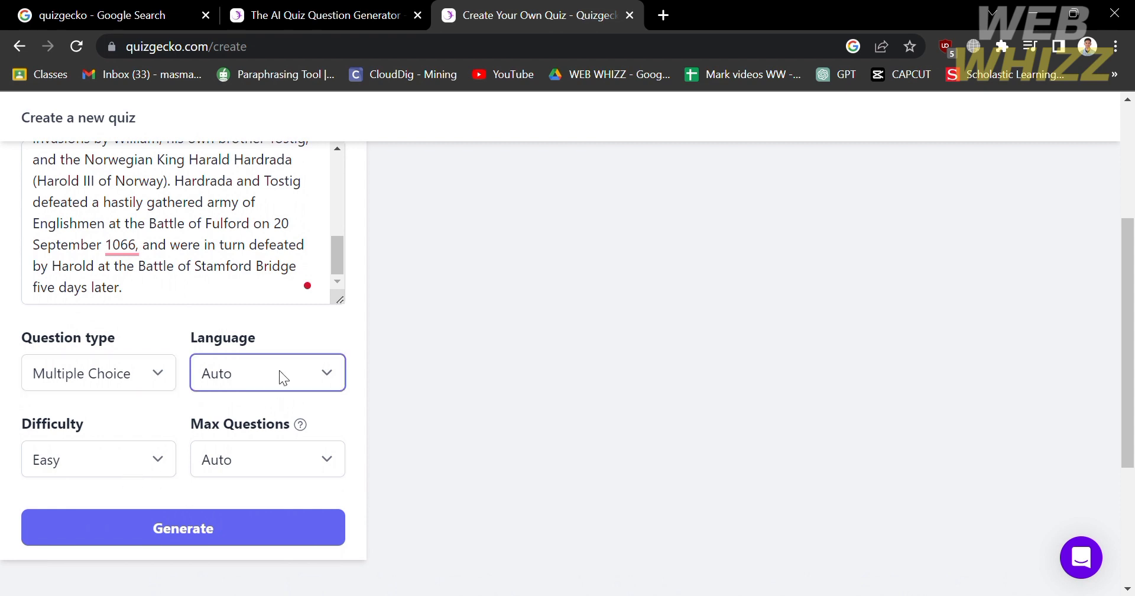
Choose English as the language, Medium difficulty, and 3 as Max Questions.
key("Down")
left_click(135, 476)
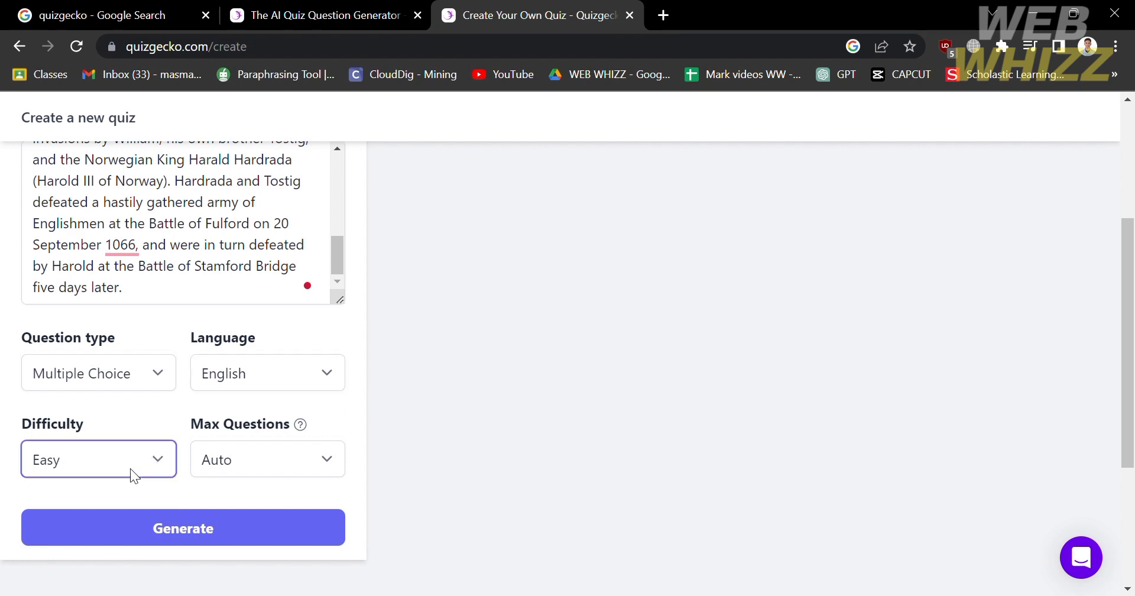
left_click(122, 518)
left_click(272, 464)
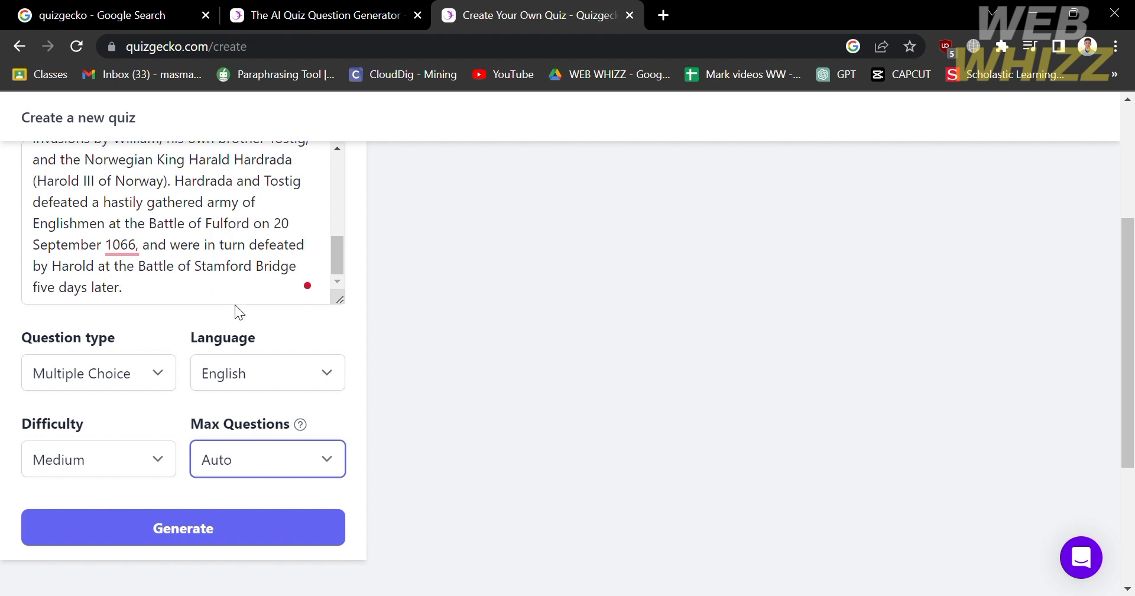
key("3")
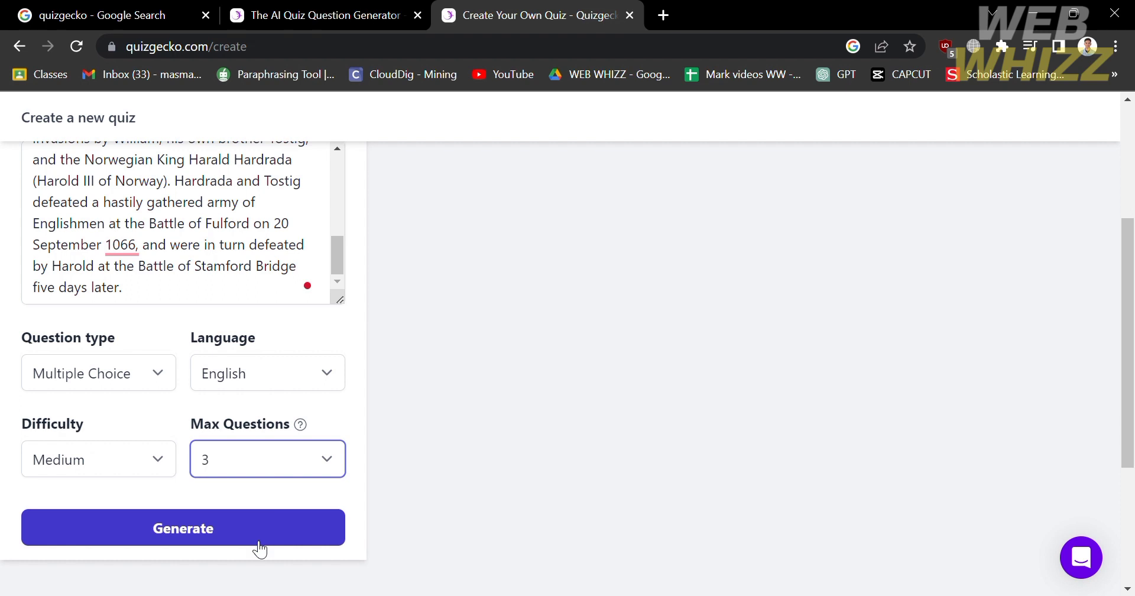
scroll(338, 321, "up", 4)
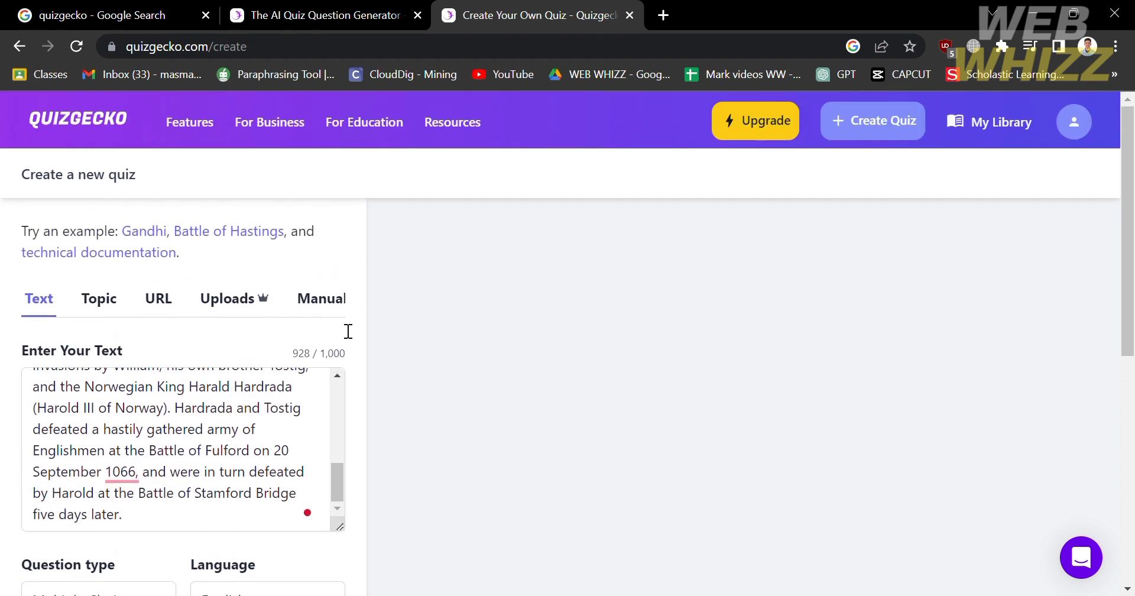
Look over the Topic source form, then switch the quiz source to URL.
left_click(98, 306)
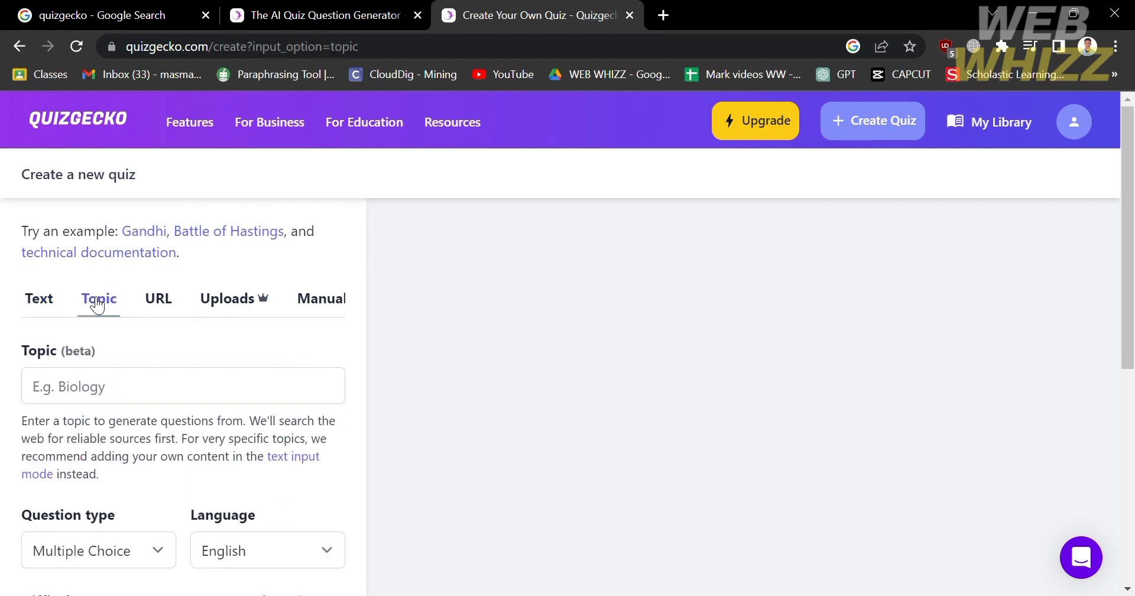
scroll(160, 439, "down", 2)
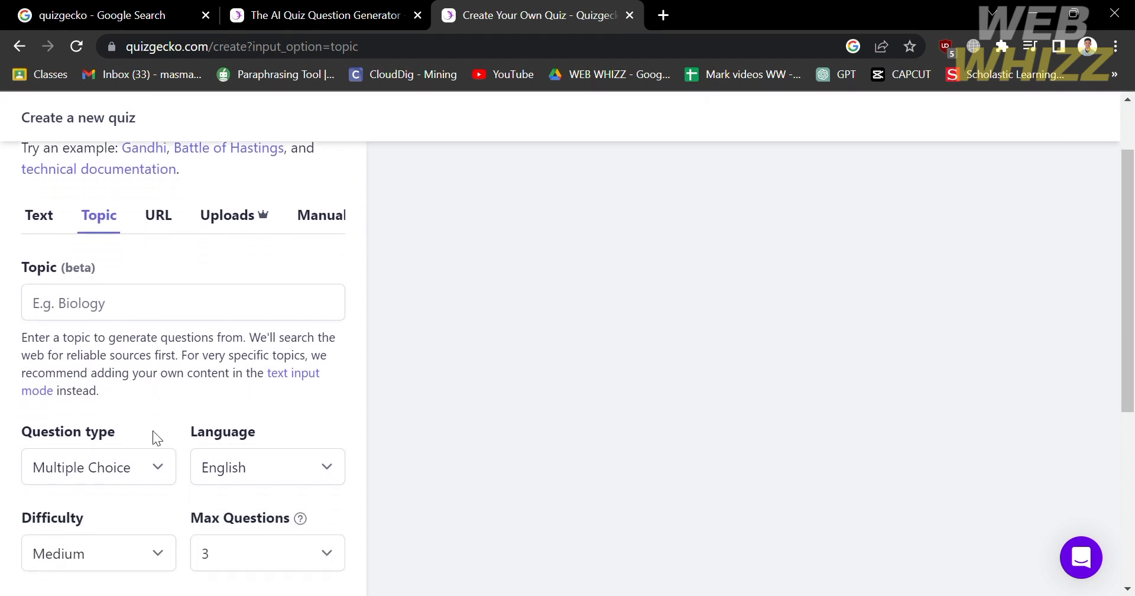
scroll(172, 314, "down", 2)
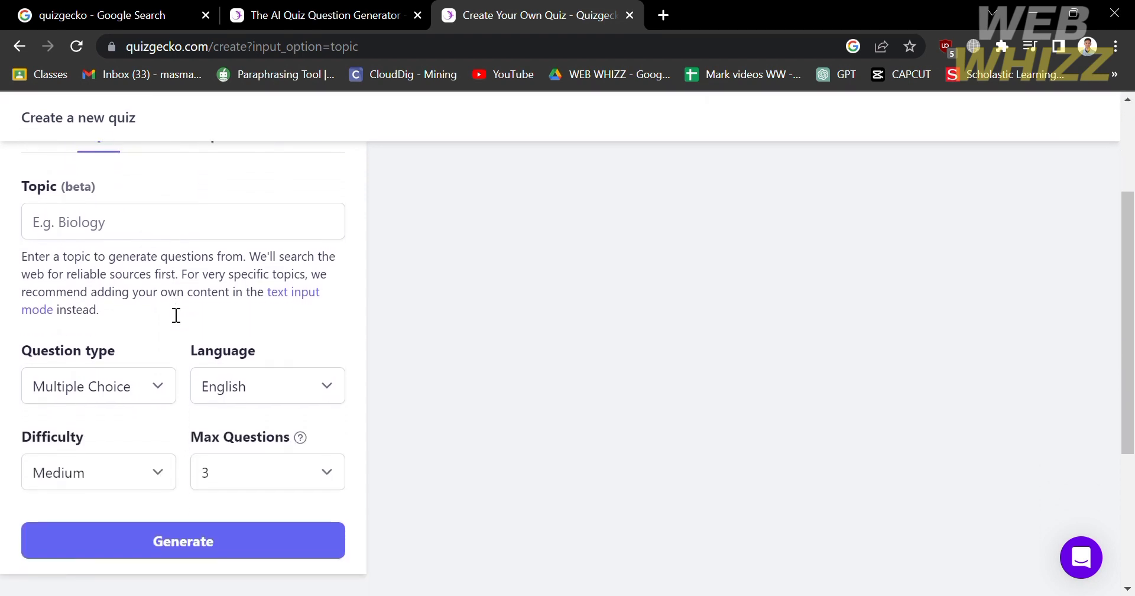
scroll(169, 309, "up", 3)
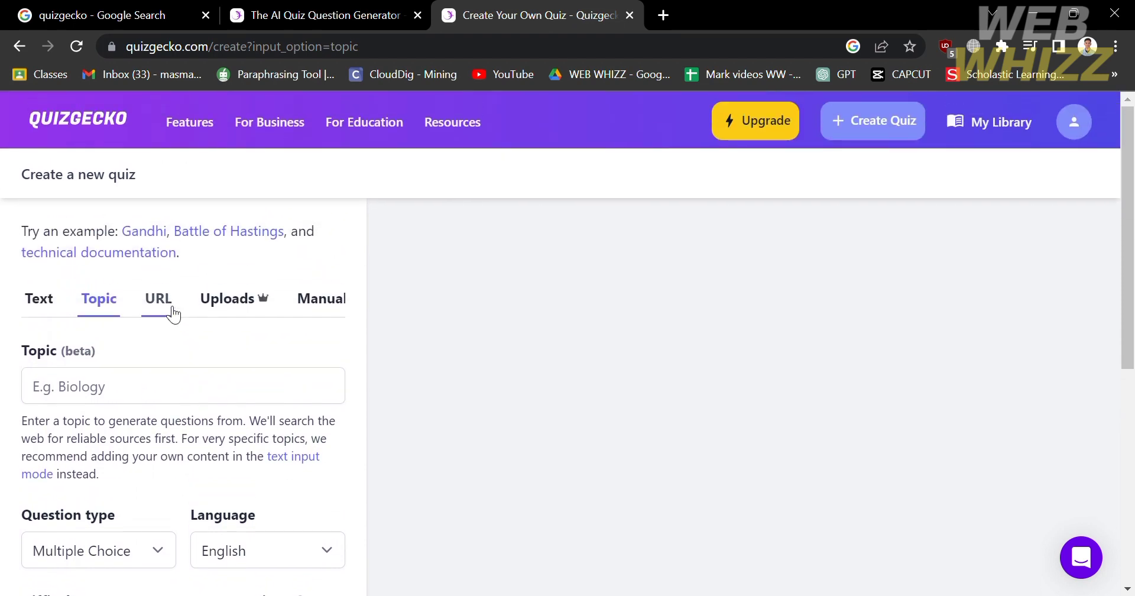
scroll(172, 312, "down", 4)
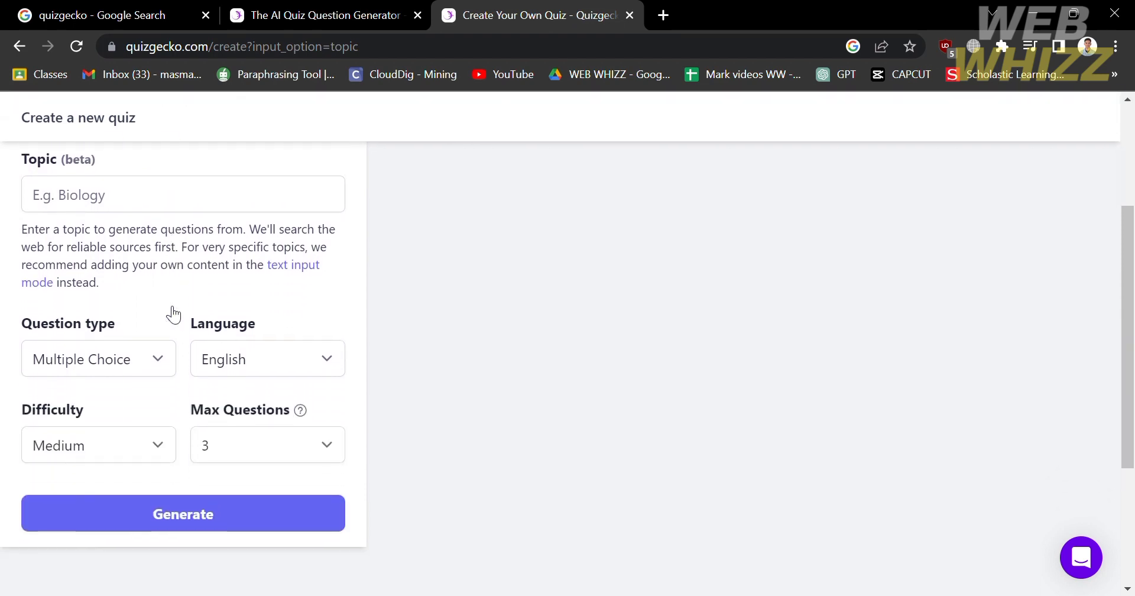
scroll(168, 310, "up", 3)
scroll(168, 310, "down", 1)
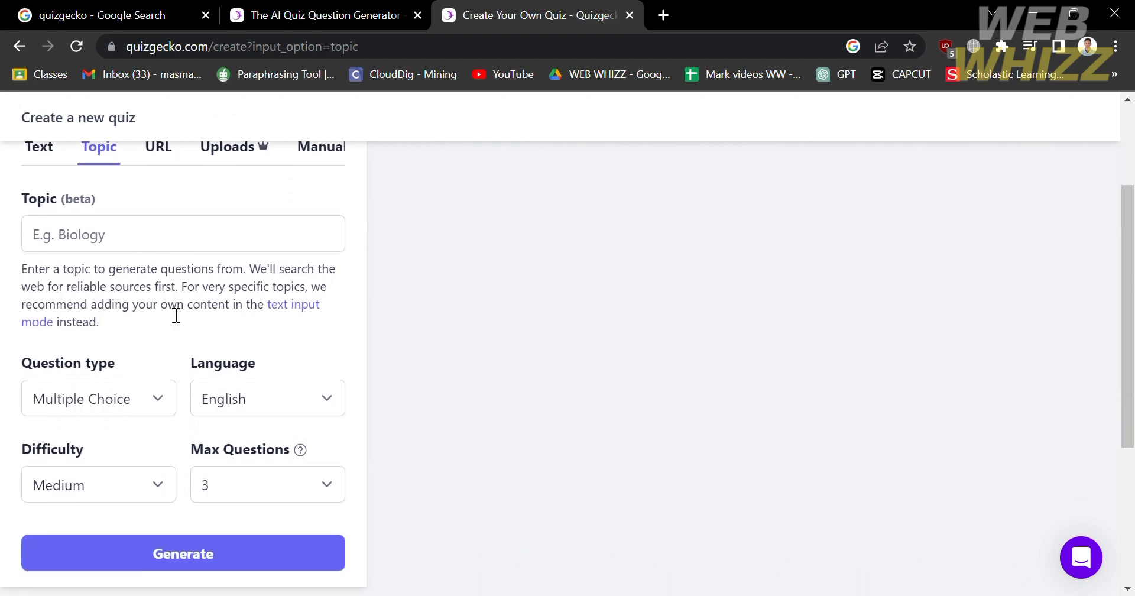
scroll(381, 316, "up", 1)
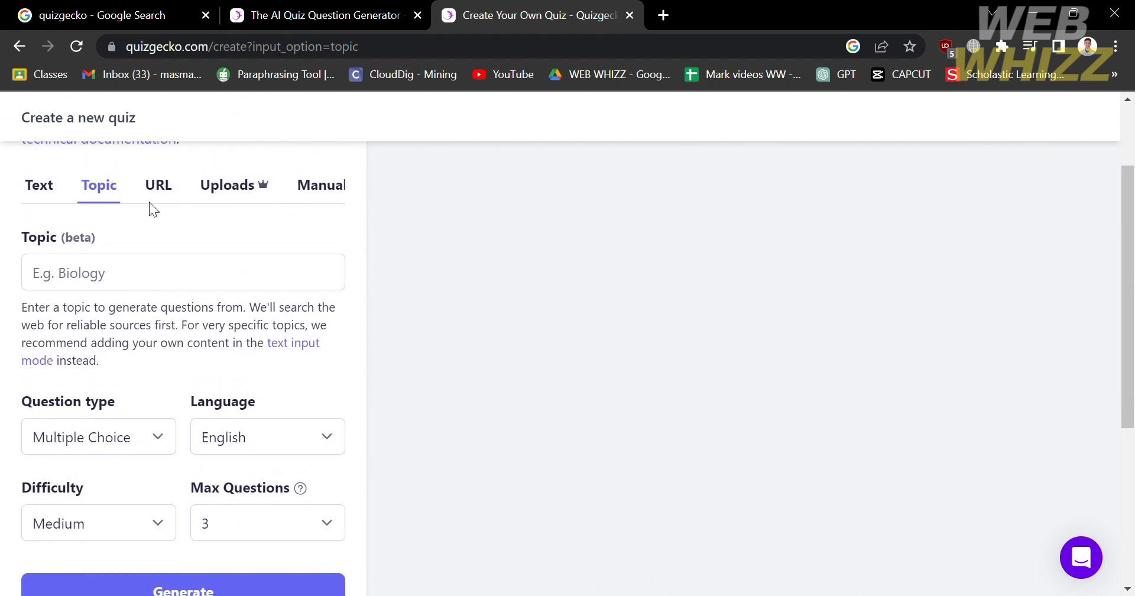
left_click(158, 188)
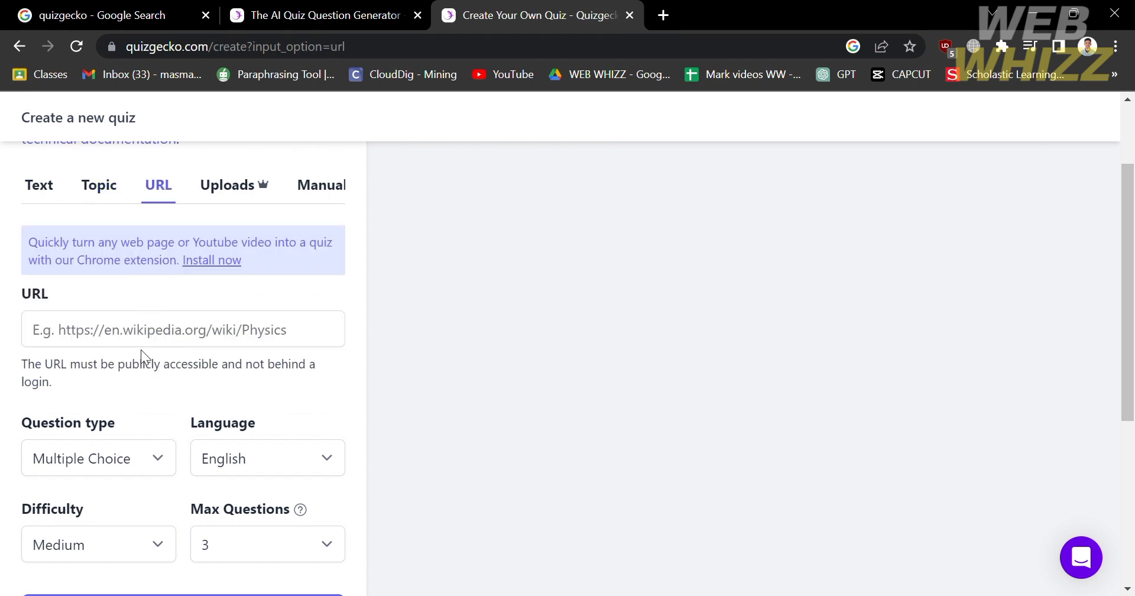
Leave the URL field empty and switch the quiz source to Uploads.
left_click(142, 341)
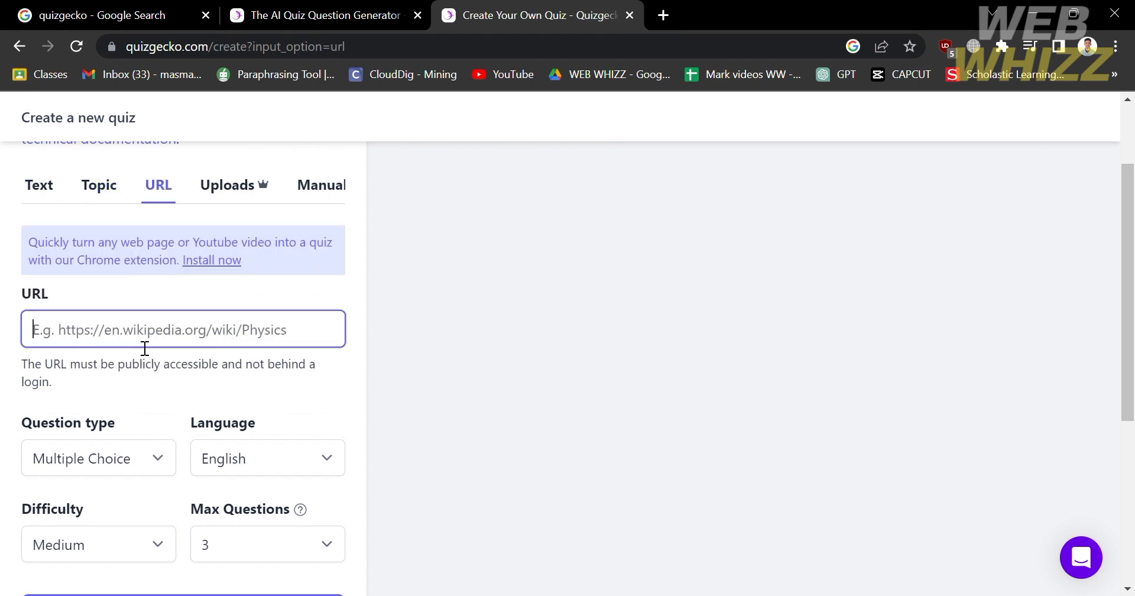
left_click(337, 281)
scroll(134, 408, "down", 2)
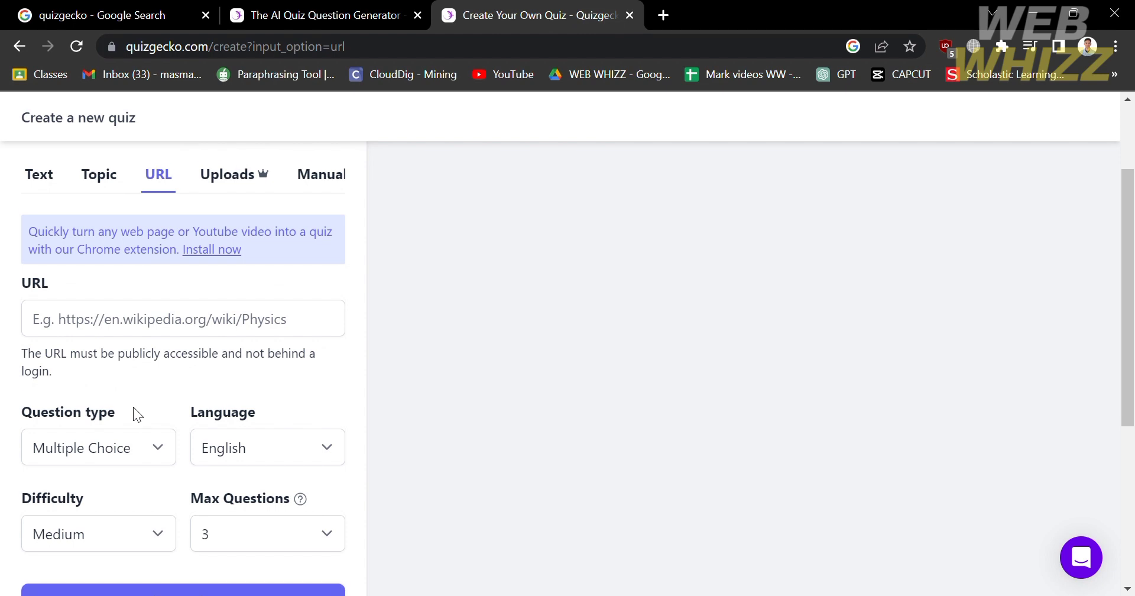
scroll(134, 408, "up", 1)
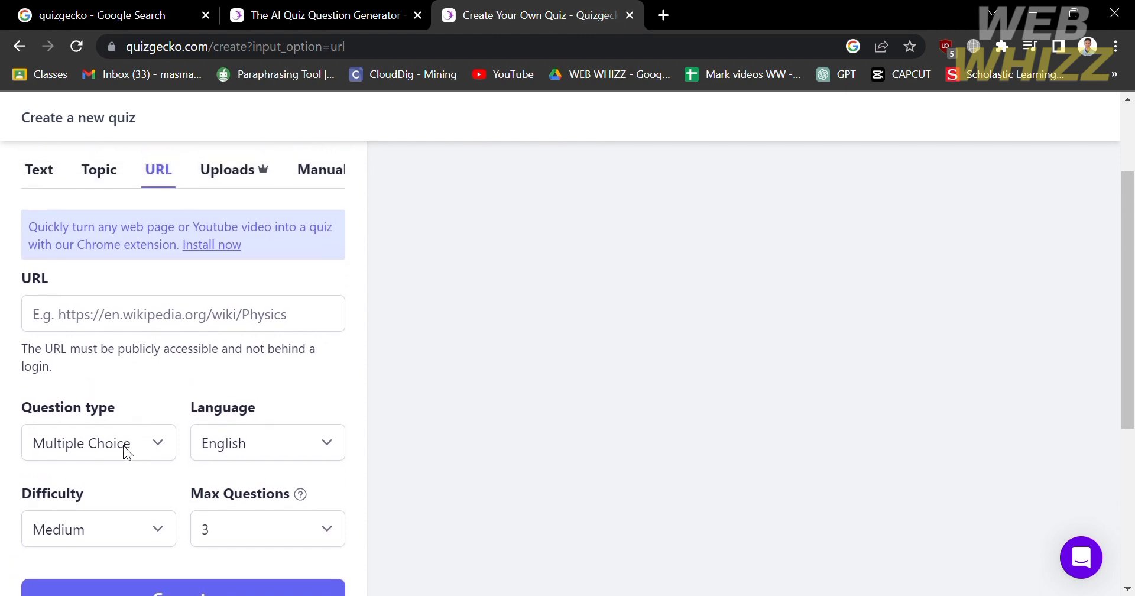
scroll(123, 445, "up", 2)
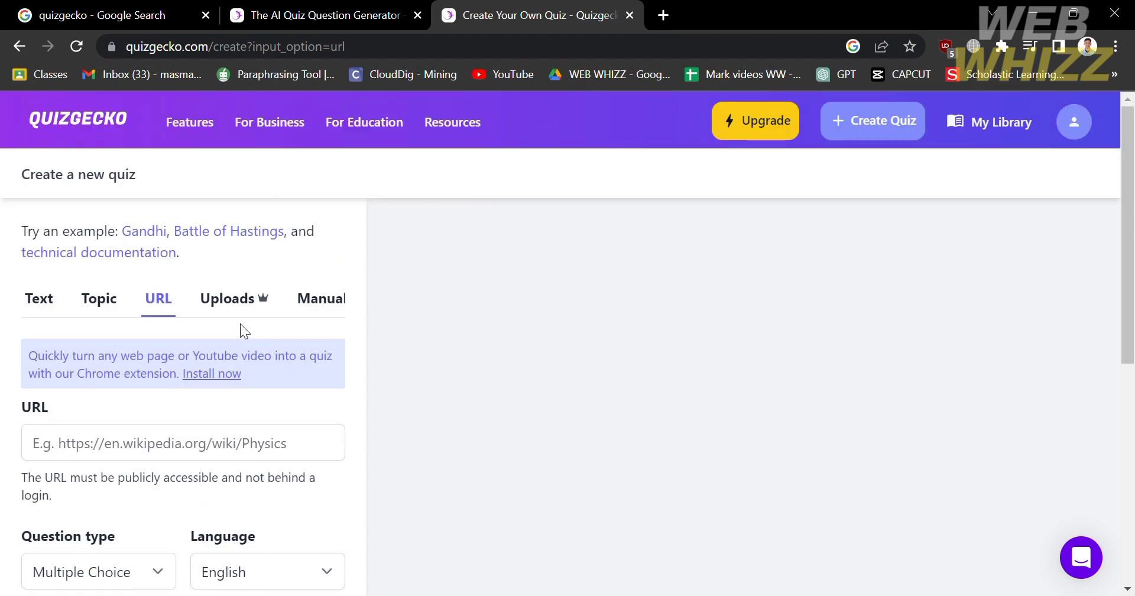
left_click(228, 300)
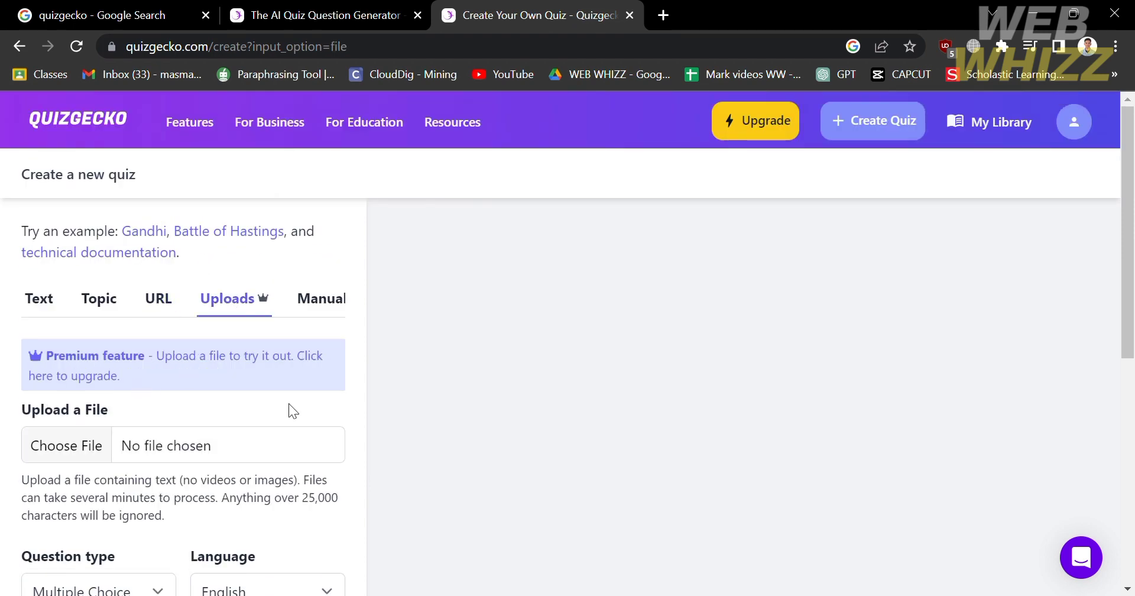
Review the premium Uploads form, then switch the quiz source to Manual.
scroll(289, 410, "down", 3)
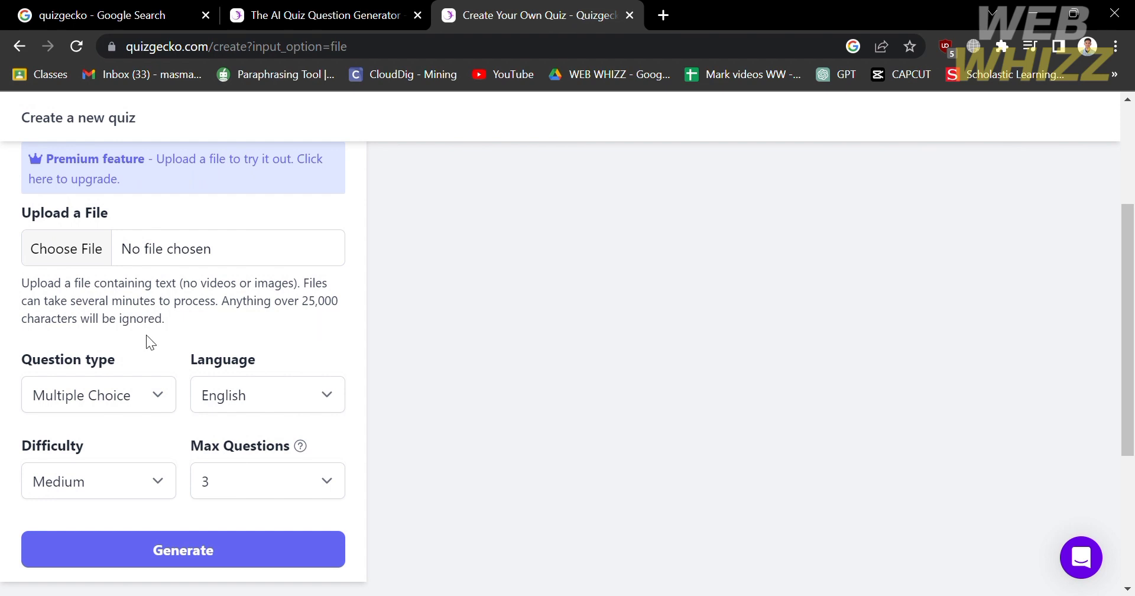
scroll(142, 333, "down", 2)
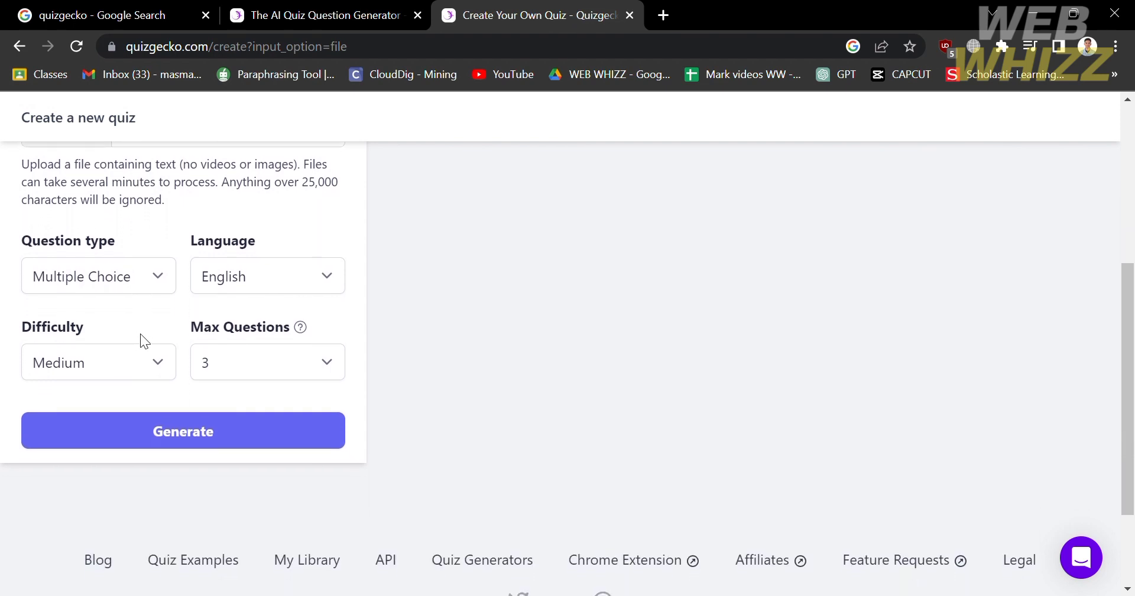
scroll(367, 218, "up", 5)
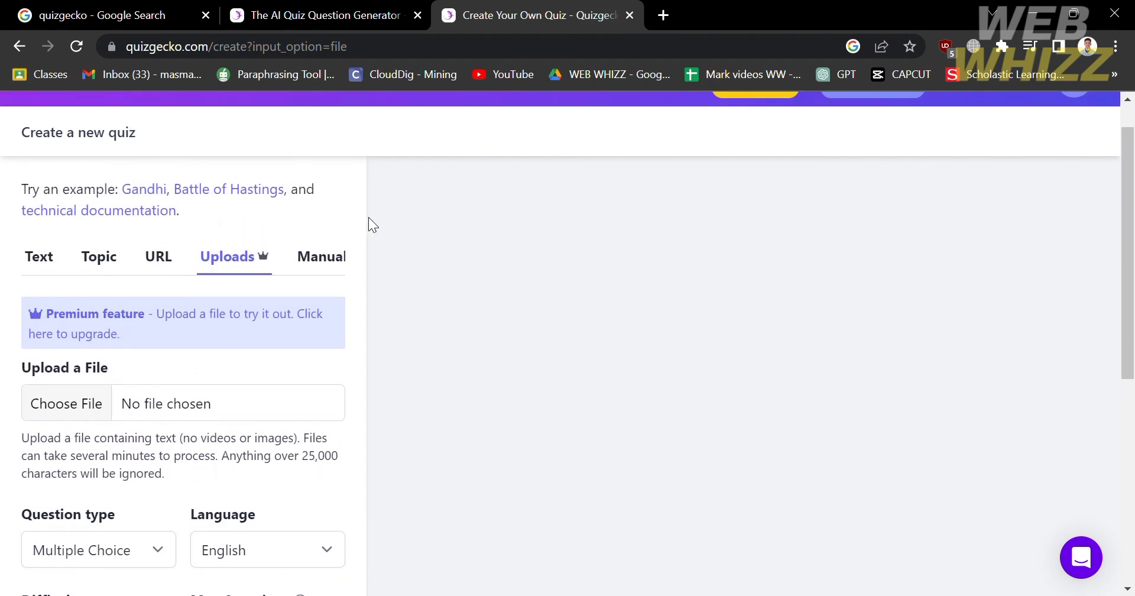
left_click(318, 258)
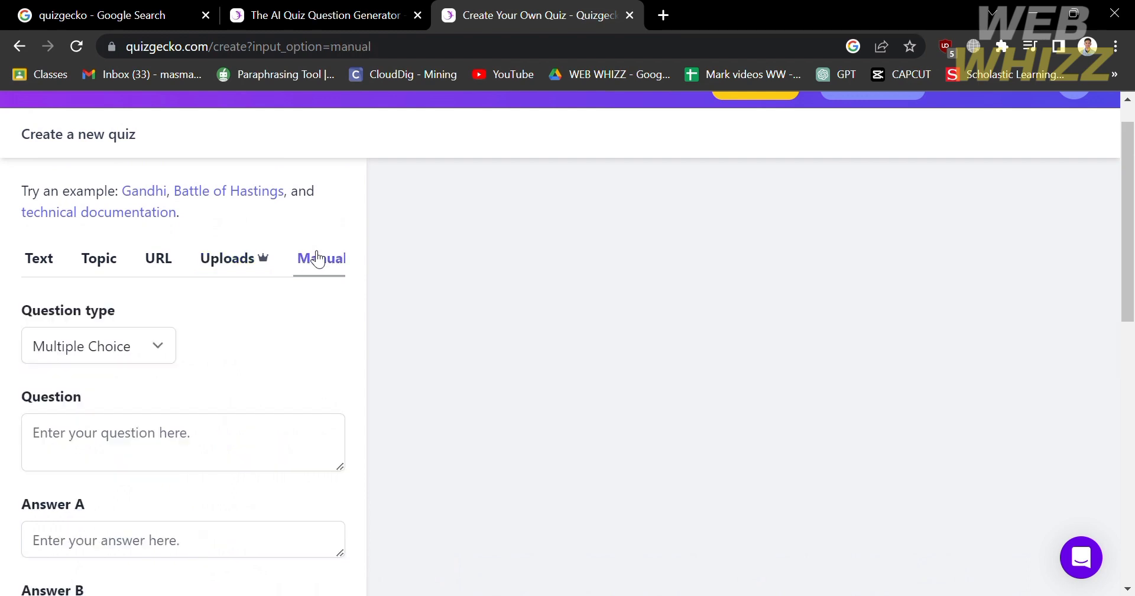
scroll(260, 334, "down", 2)
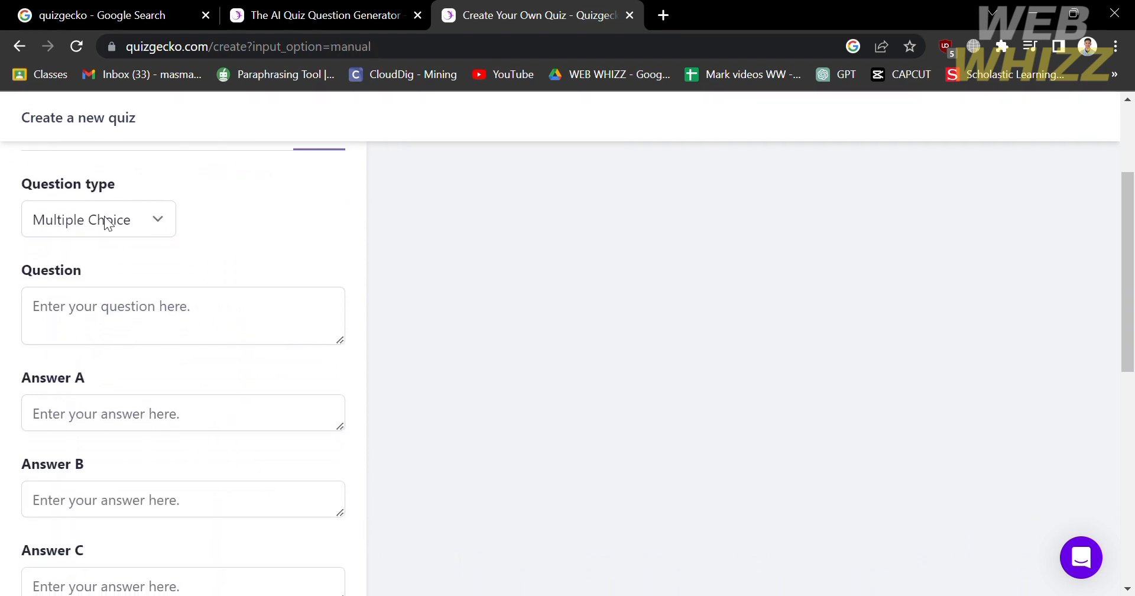
left_click(133, 301)
scroll(132, 297, "down", 1)
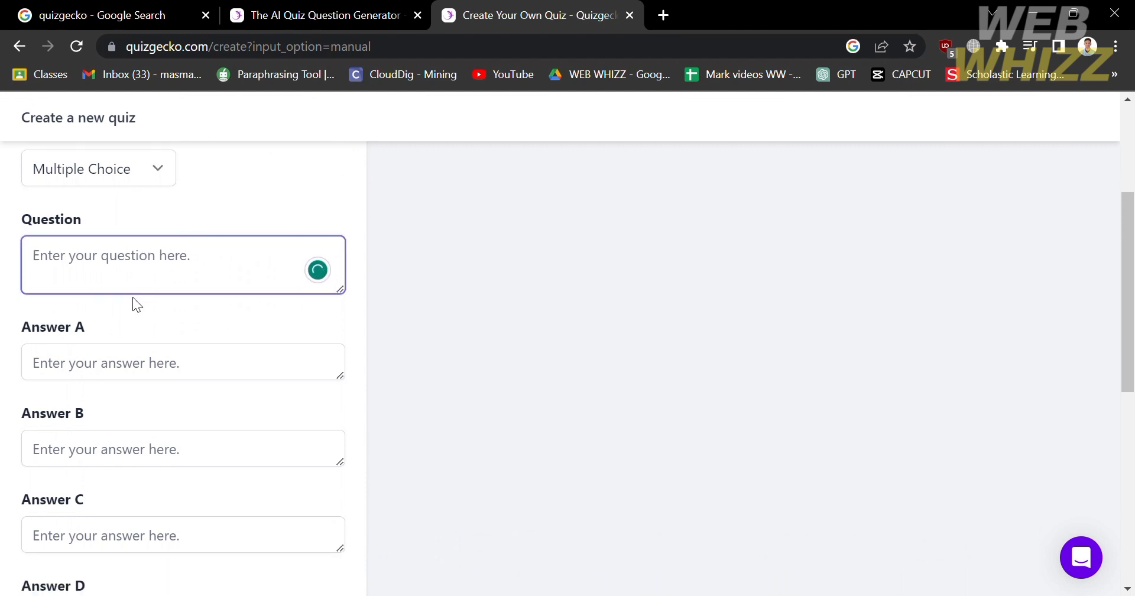
left_click(108, 376)
left_click(112, 460)
scroll(107, 461, "down", 3)
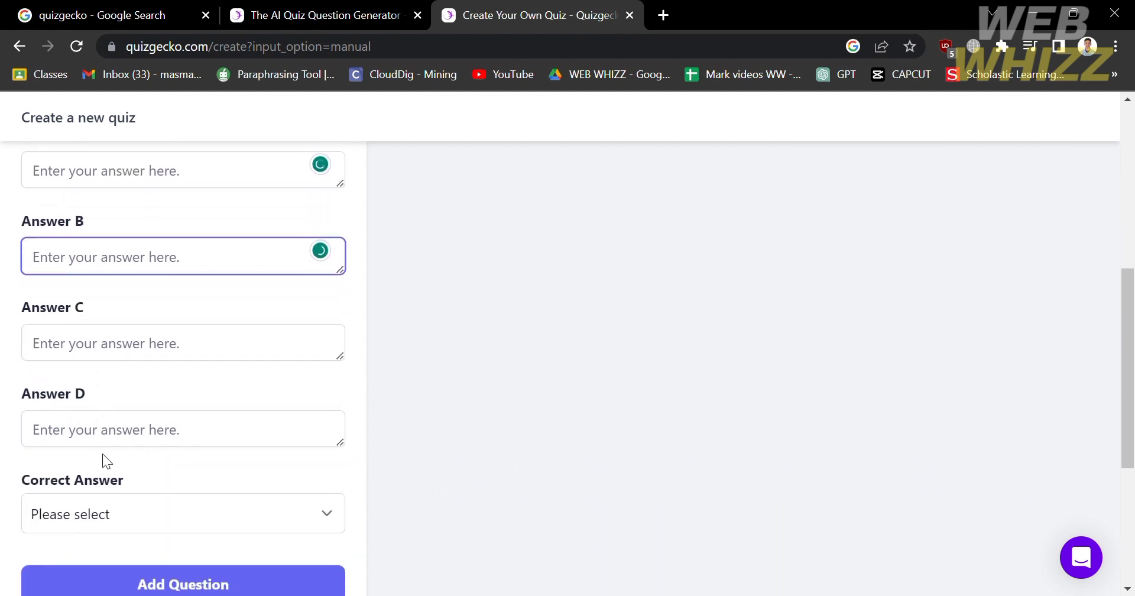
scroll(103, 460, "down", 2)
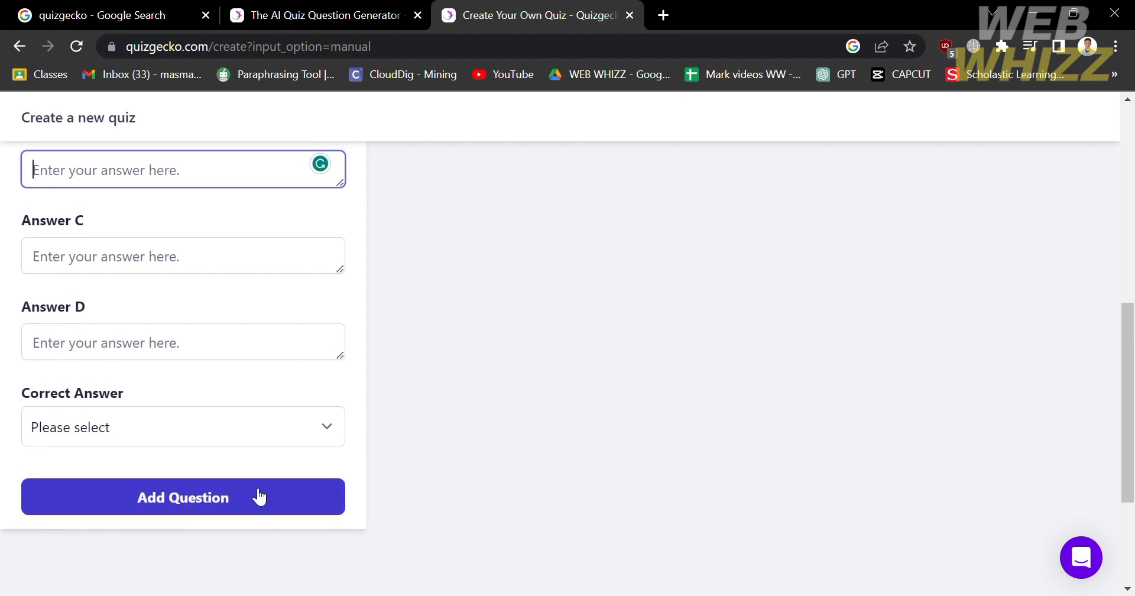
scroll(228, 390, "up", 6)
scroll(228, 388, "up", 2)
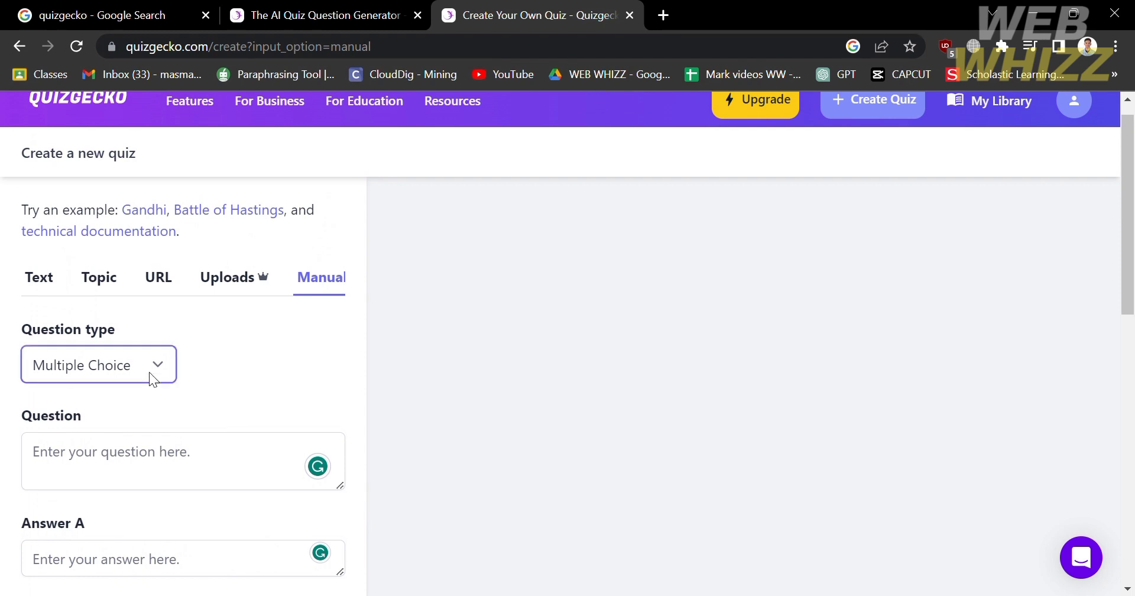
Cycle the manual question type through True or False and Short Answer to Fill in the Blank.
left_click(140, 417)
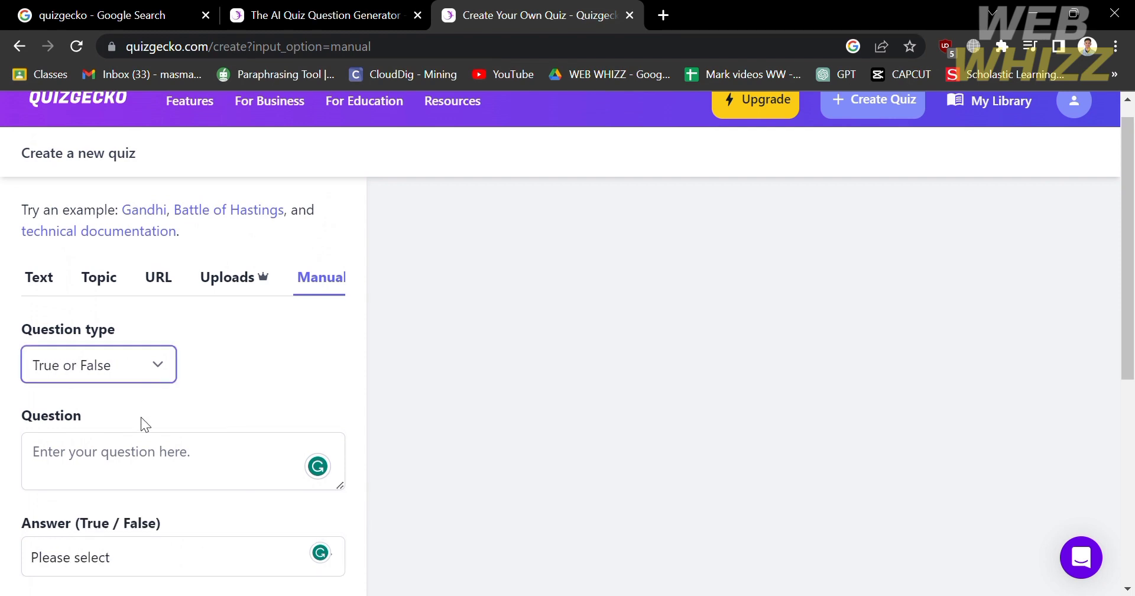
scroll(142, 481, "down", 2)
left_click(161, 460)
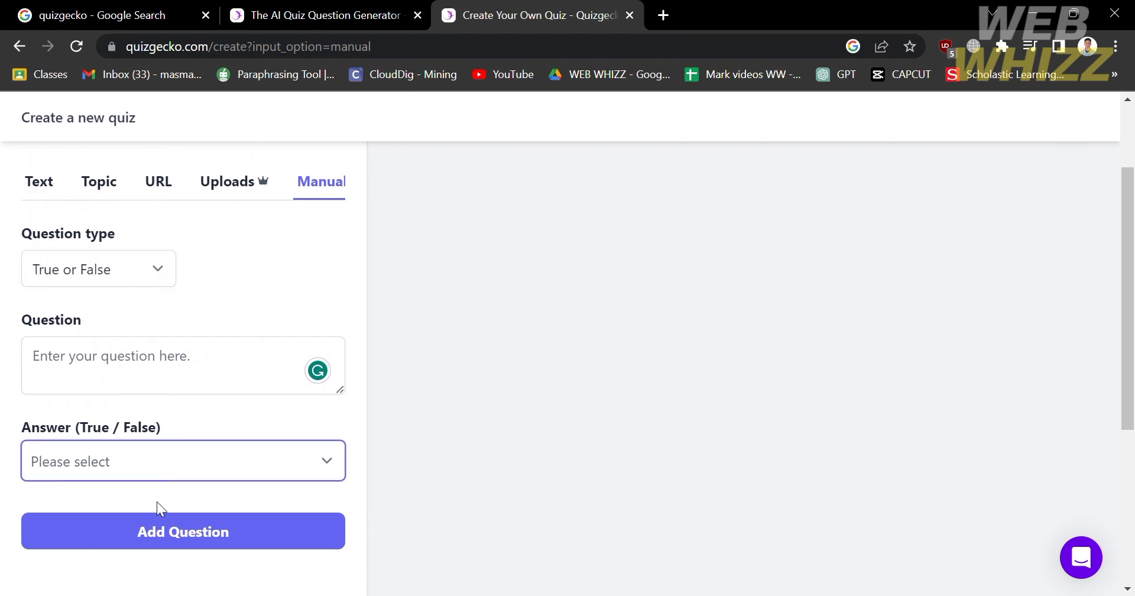
left_click(178, 401)
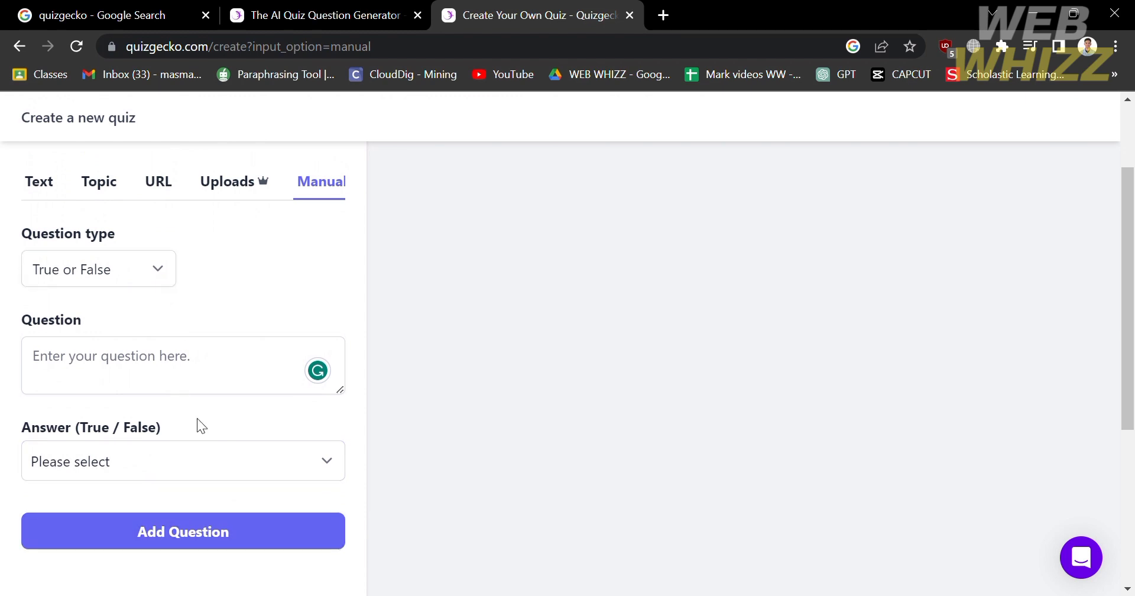
left_click(175, 364)
left_click(156, 284)
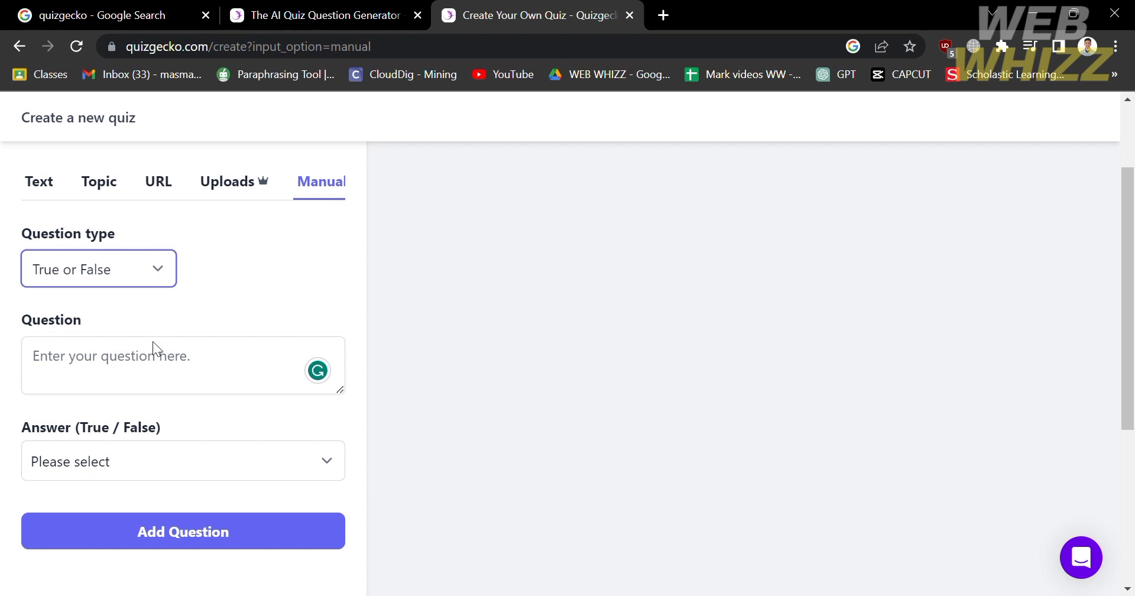
key("Down")
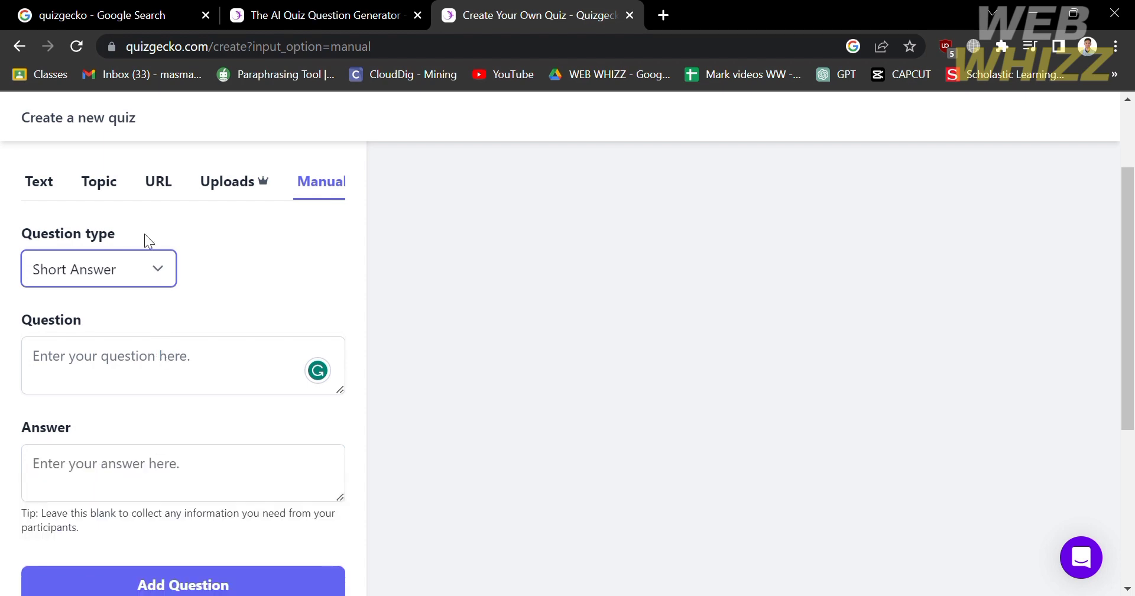
key("Down")
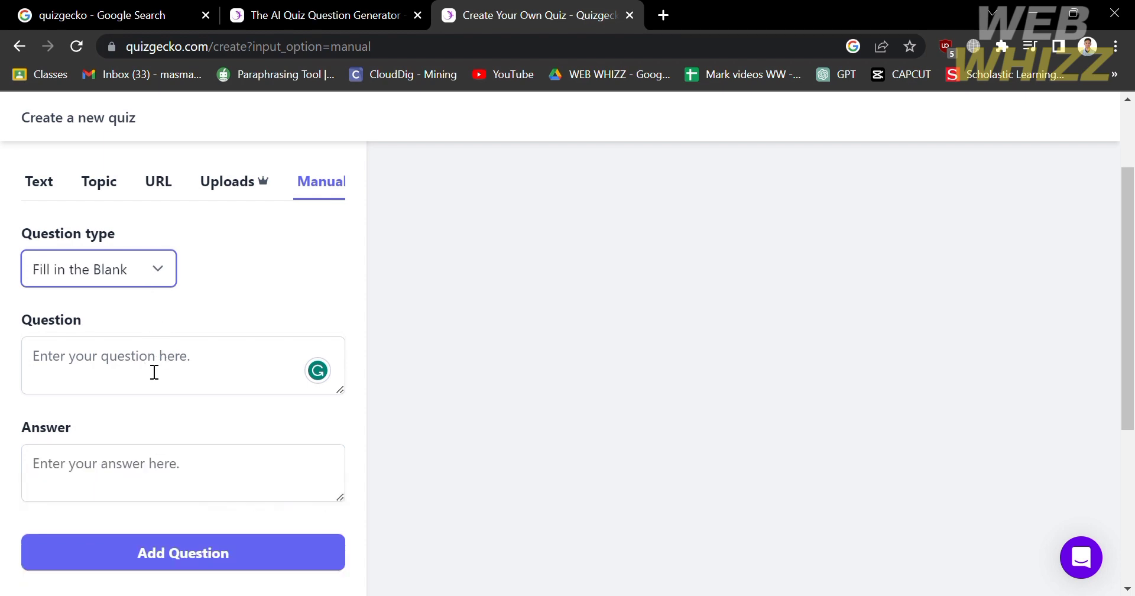
scroll(254, 261, "up", 2)
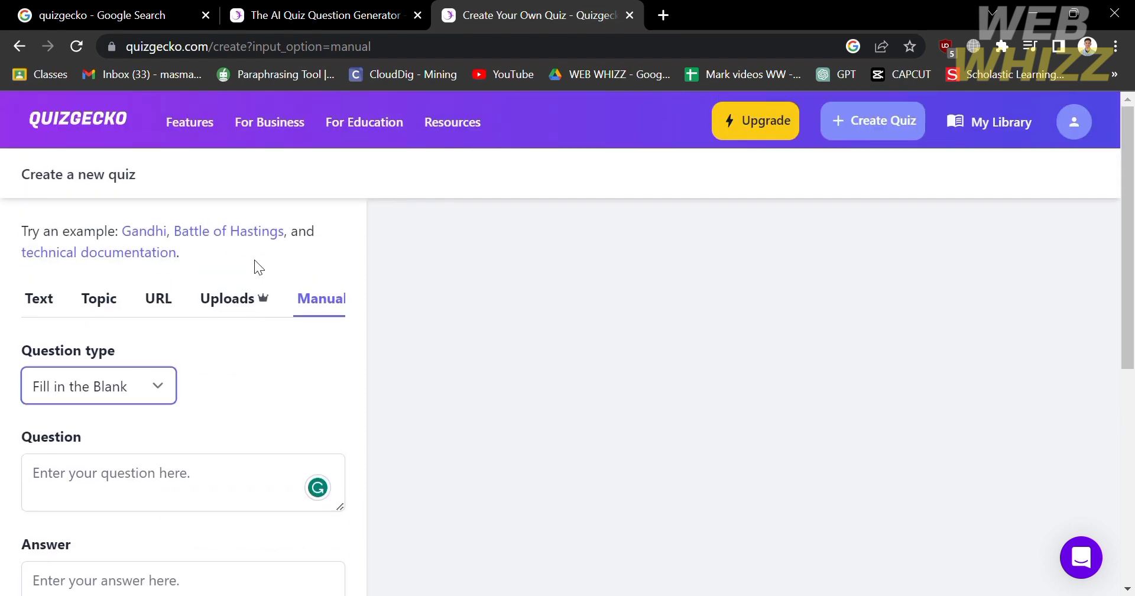
Return to the Text source and set Max Questions to Auto.
left_click(52, 312)
scroll(200, 425, "down", 2)
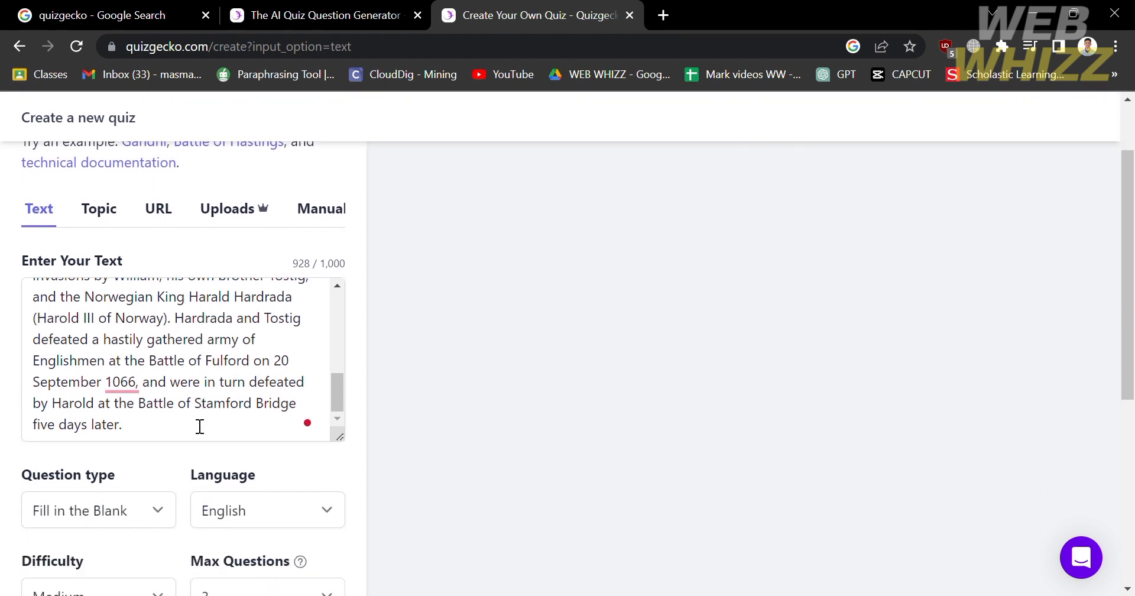
scroll(199, 425, "down", 3)
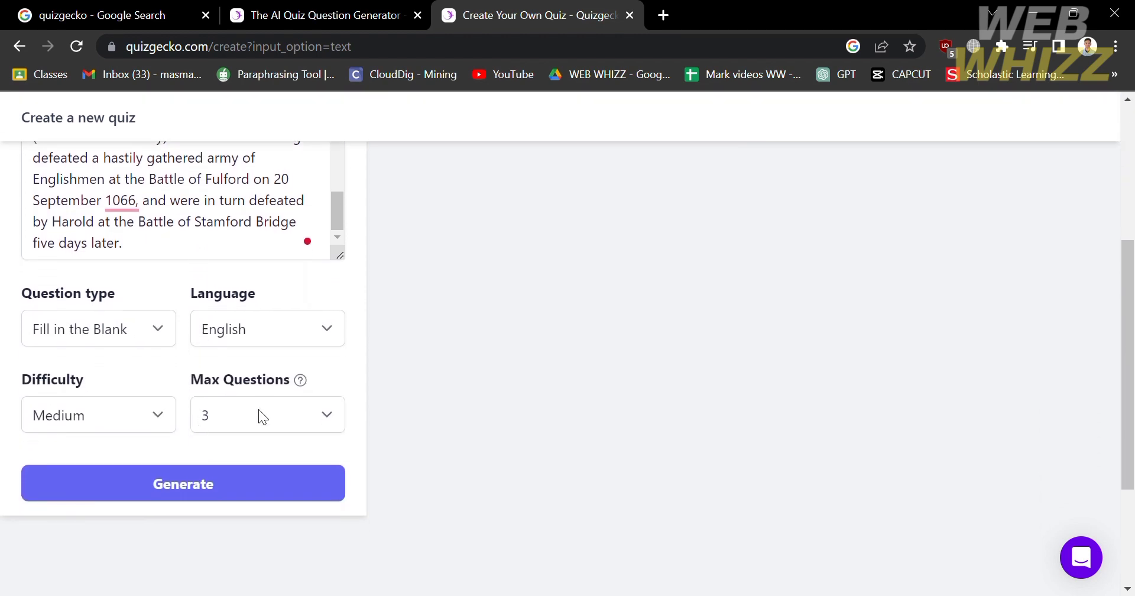
left_click(259, 411)
left_click(256, 442)
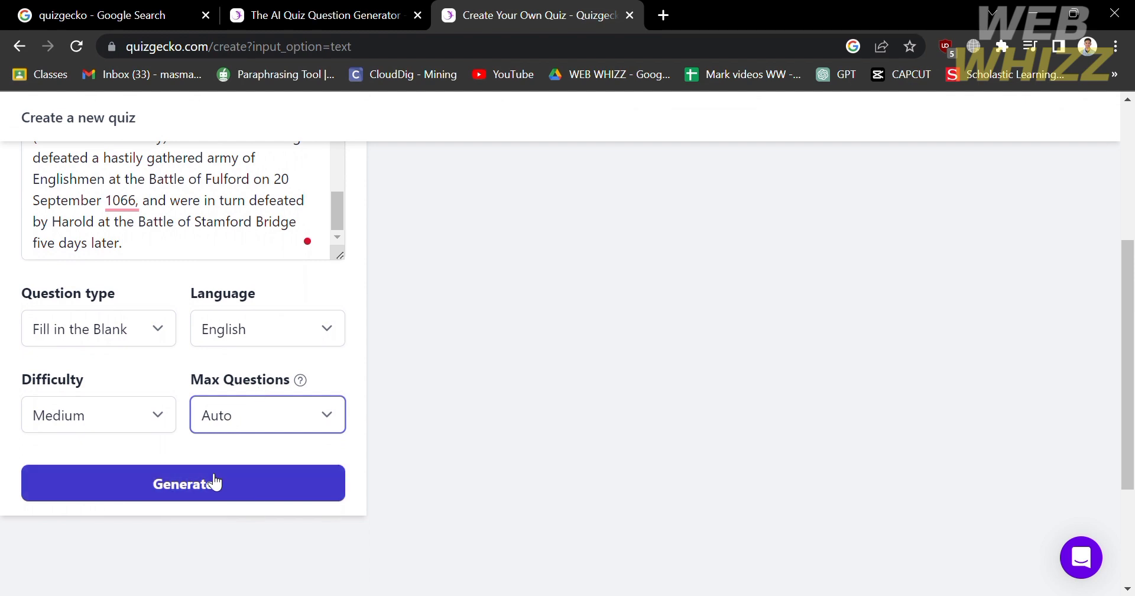
Generate the fill-in-the-blank quiz from the Battle of Hastings passage.
scroll(215, 461, "up", 1)
scroll(213, 452, "down", 3)
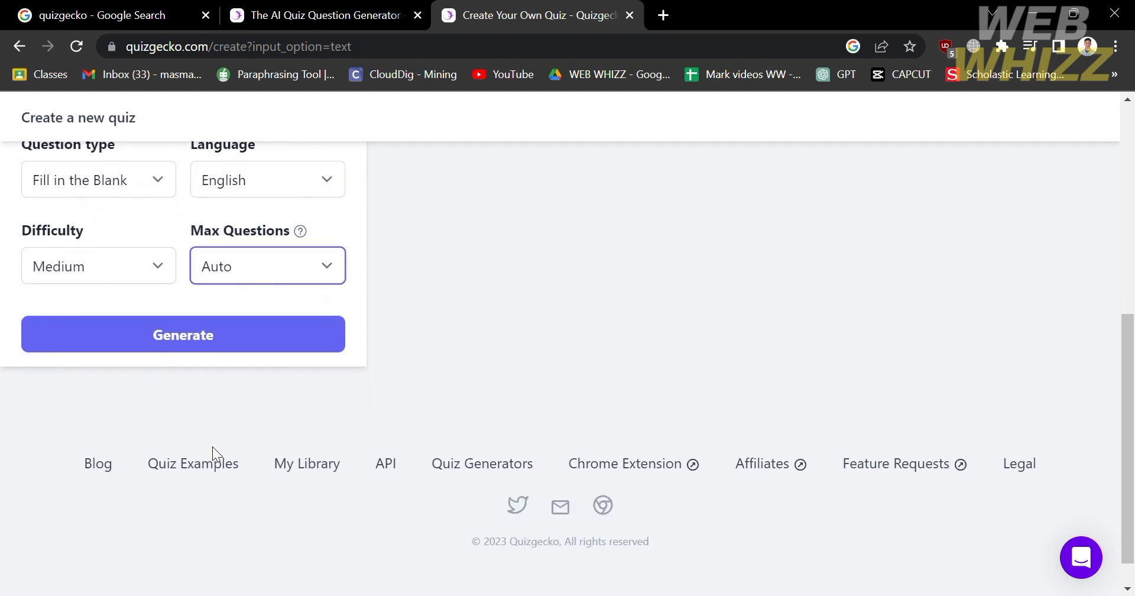
left_click(185, 338)
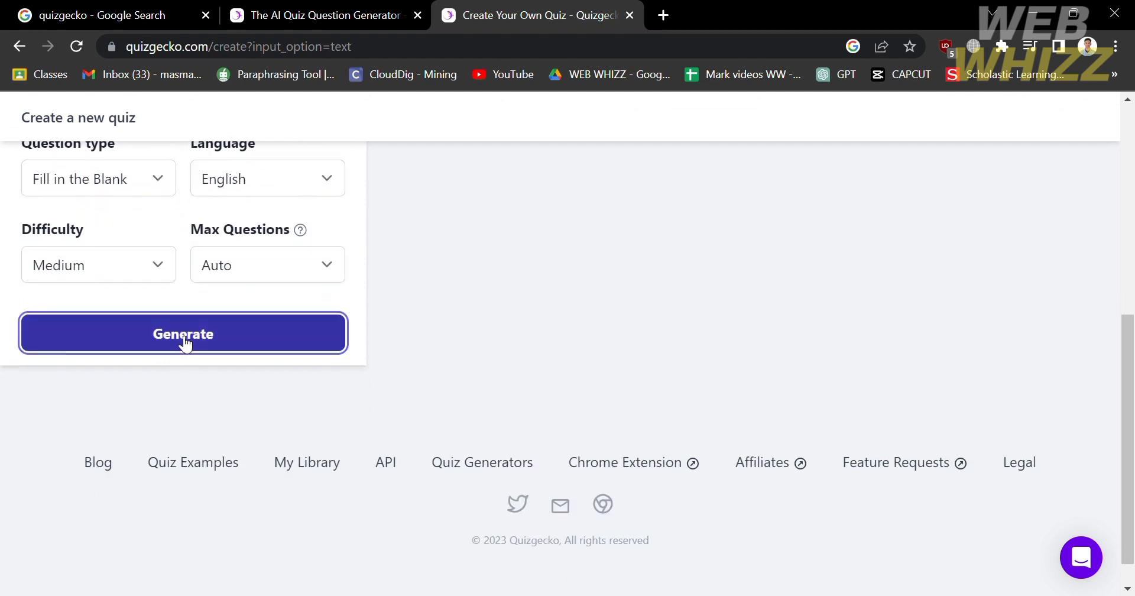
scroll(317, 340, "up", 6)
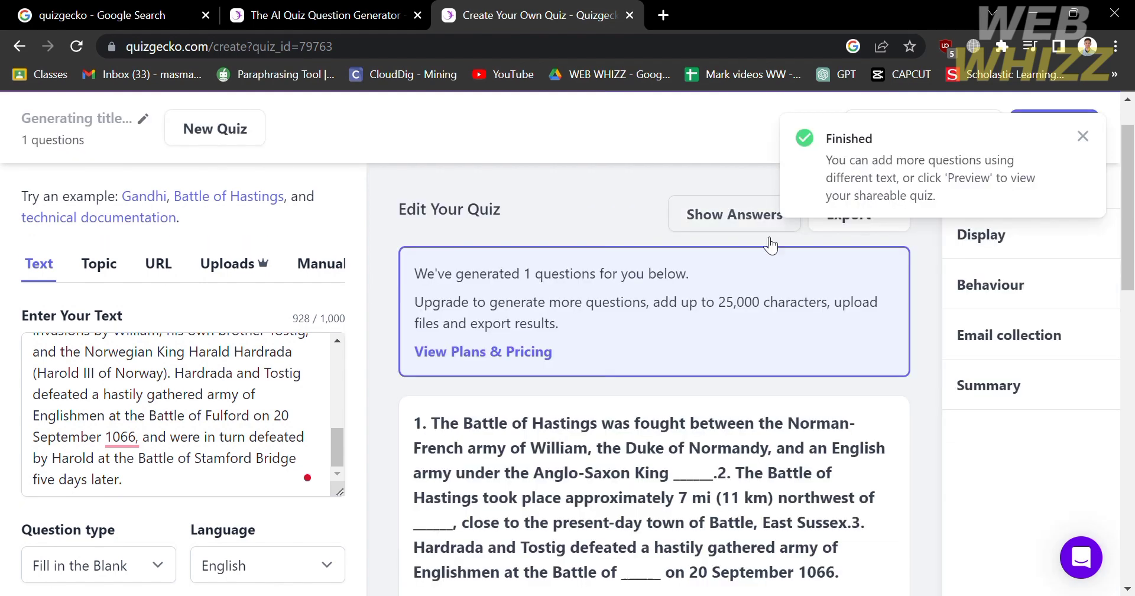
Dismiss the Finished notice and review the generated fill-in-the-blank question.
left_click(1084, 137)
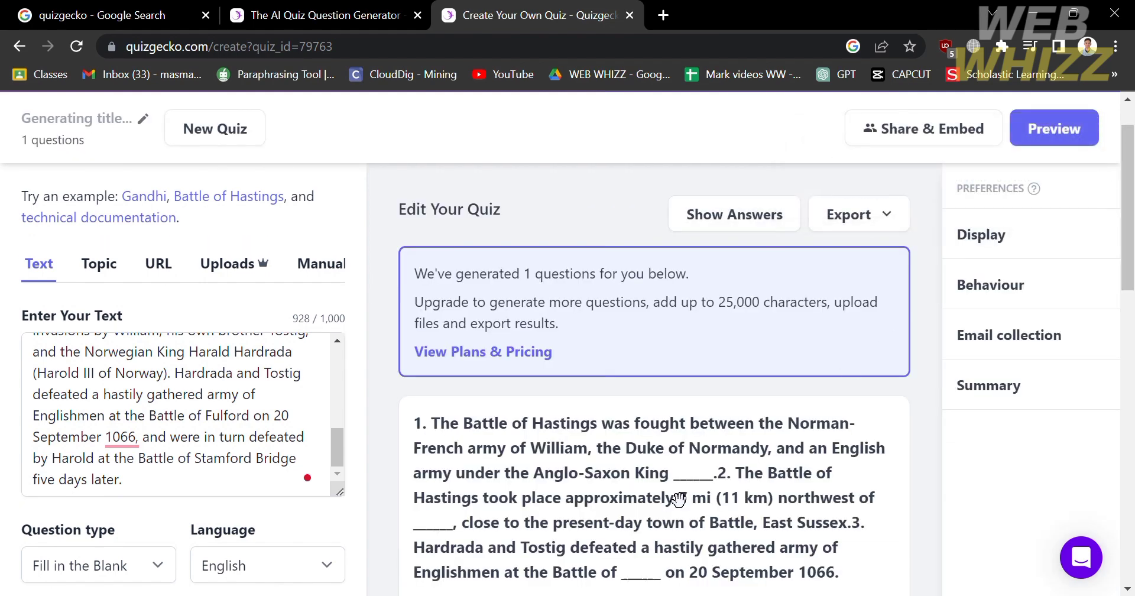
scroll(674, 497, "down", 5)
scroll(668, 491, "down", 3)
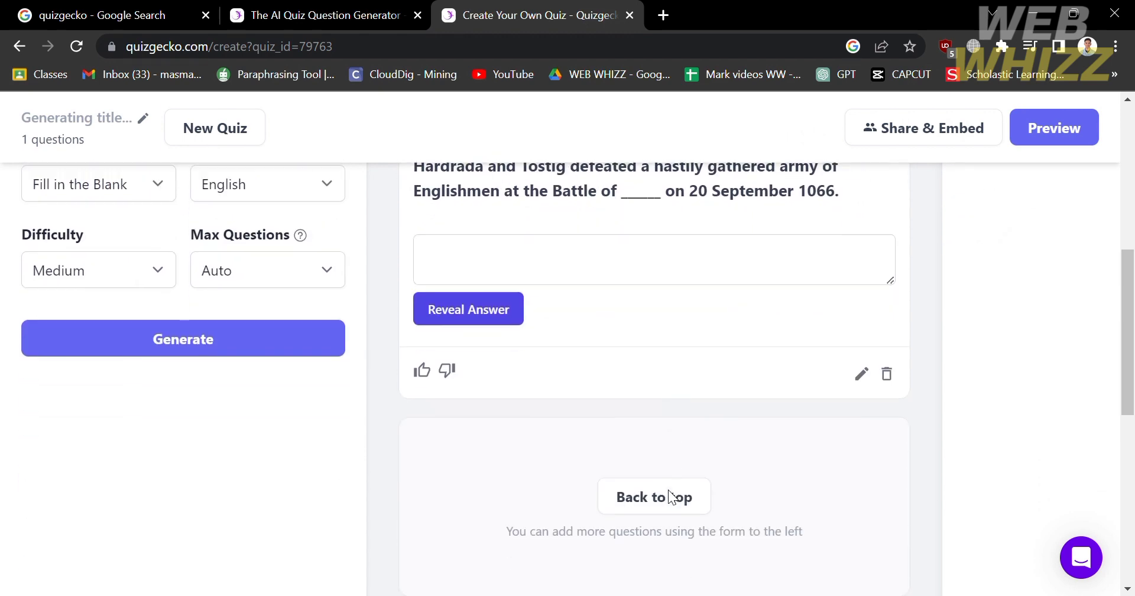
scroll(668, 490, "up", 7)
scroll(670, 492, "down", 1)
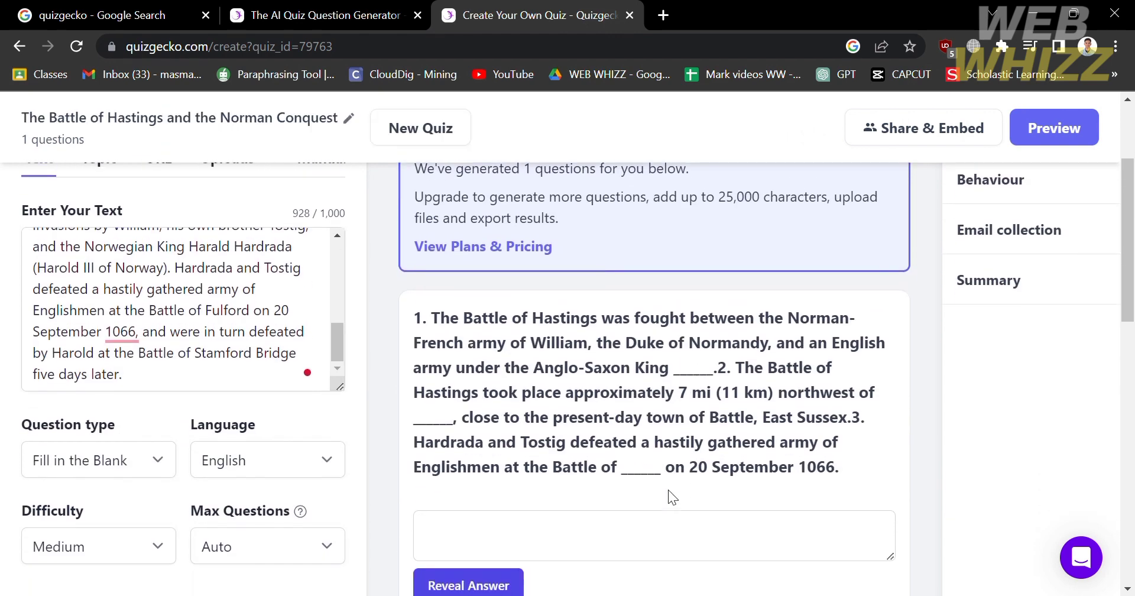
scroll(671, 493, "up", 1)
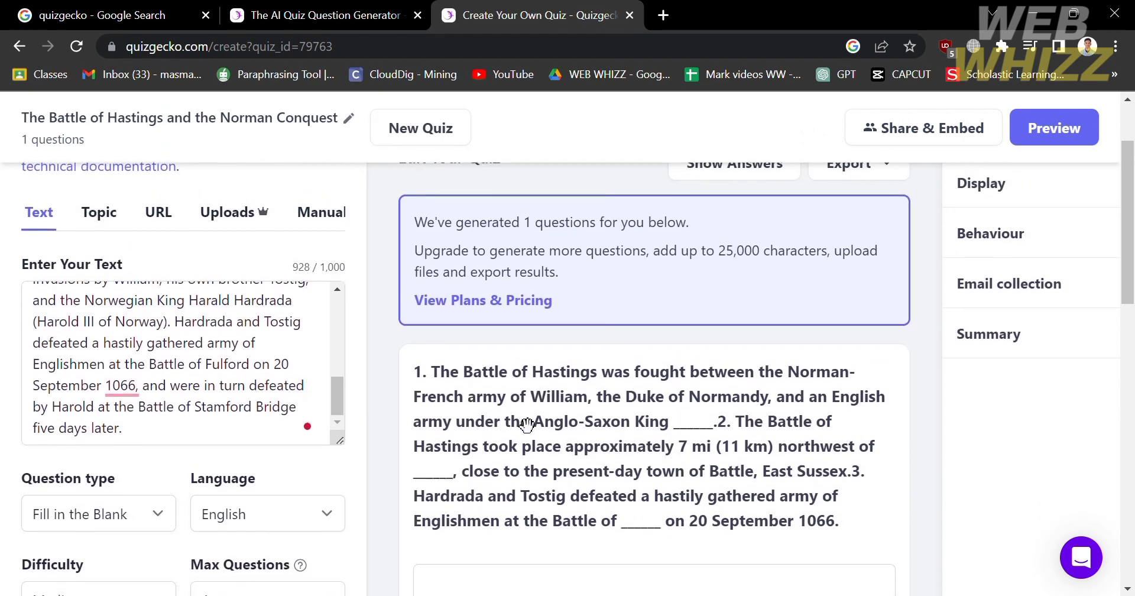
scroll(561, 466, "down", 3)
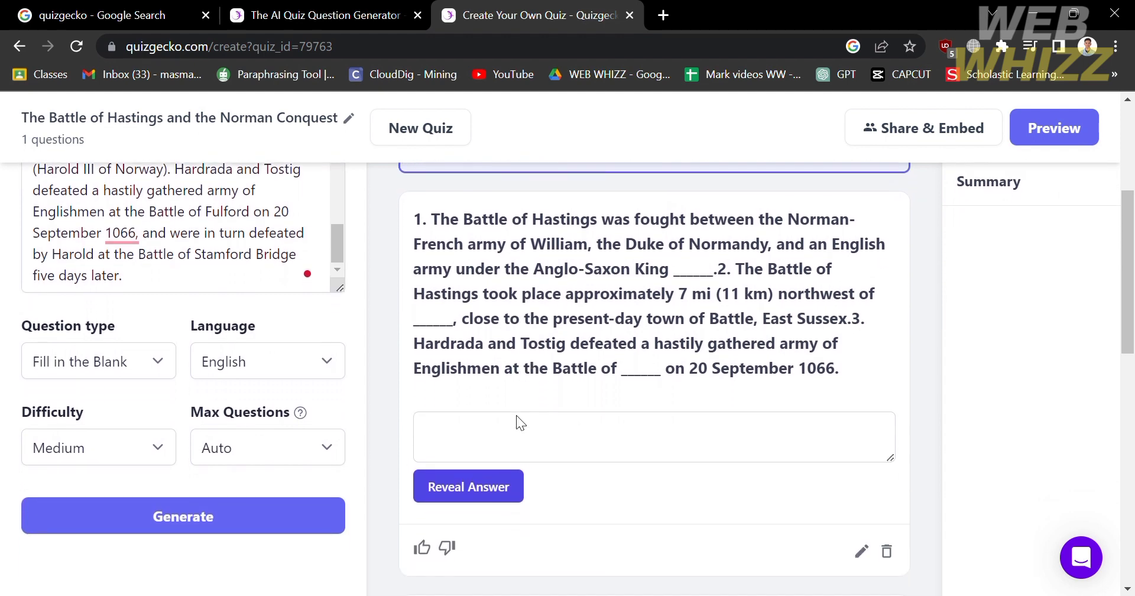
scroll(516, 415, "up", 5)
scroll(523, 425, "down", 4)
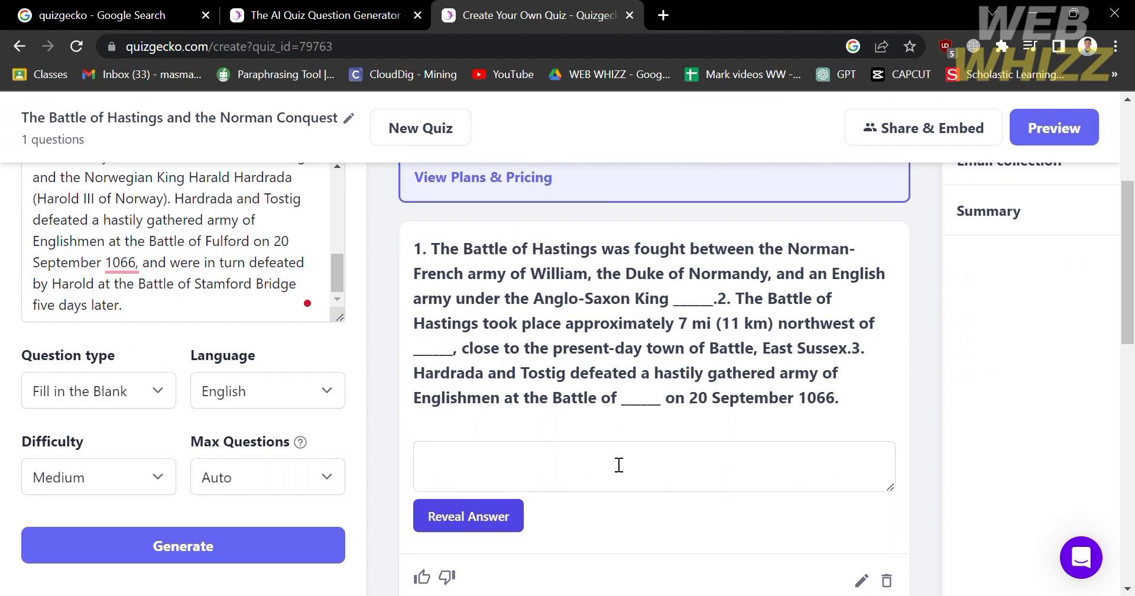
Reveal the question's answer, "The Battle of Hastings".
left_click(602, 481)
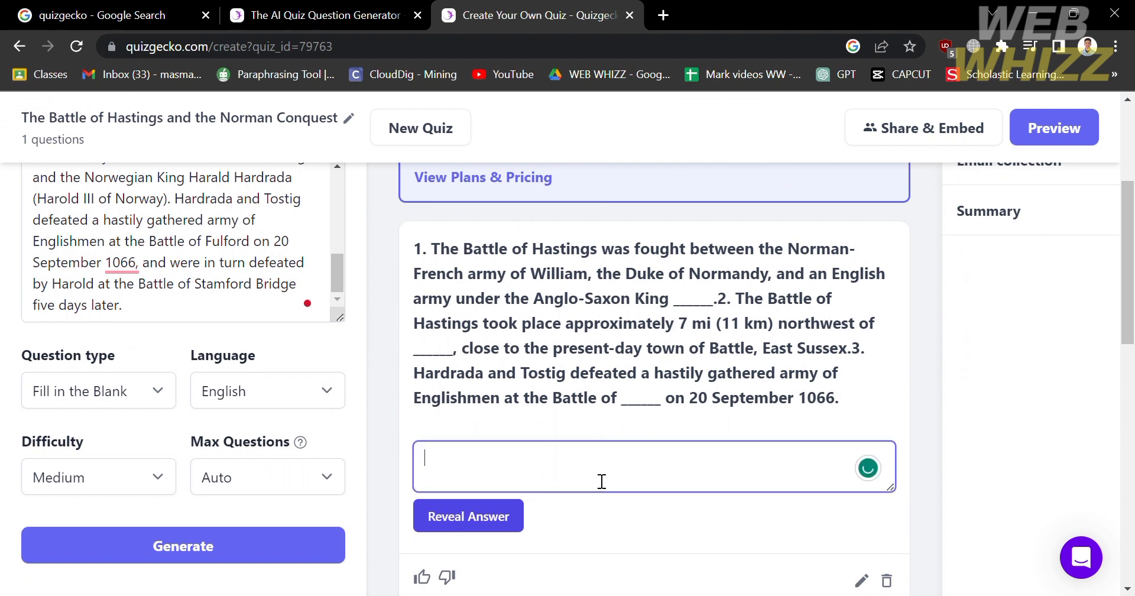
left_click(516, 517)
scroll(515, 519, "down", 3)
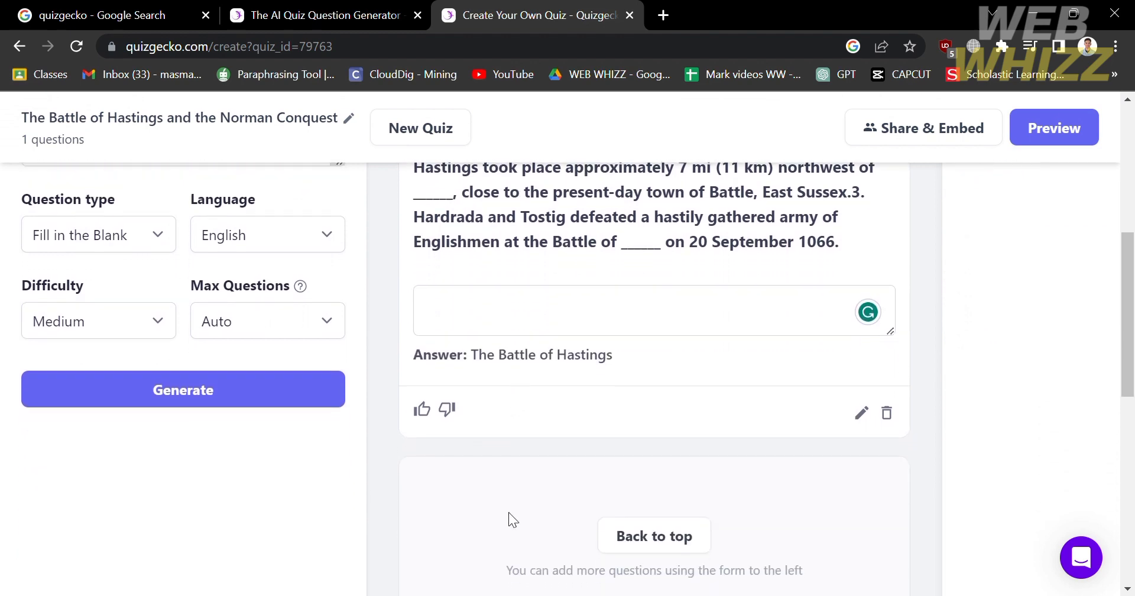
scroll(509, 512, "up", 3)
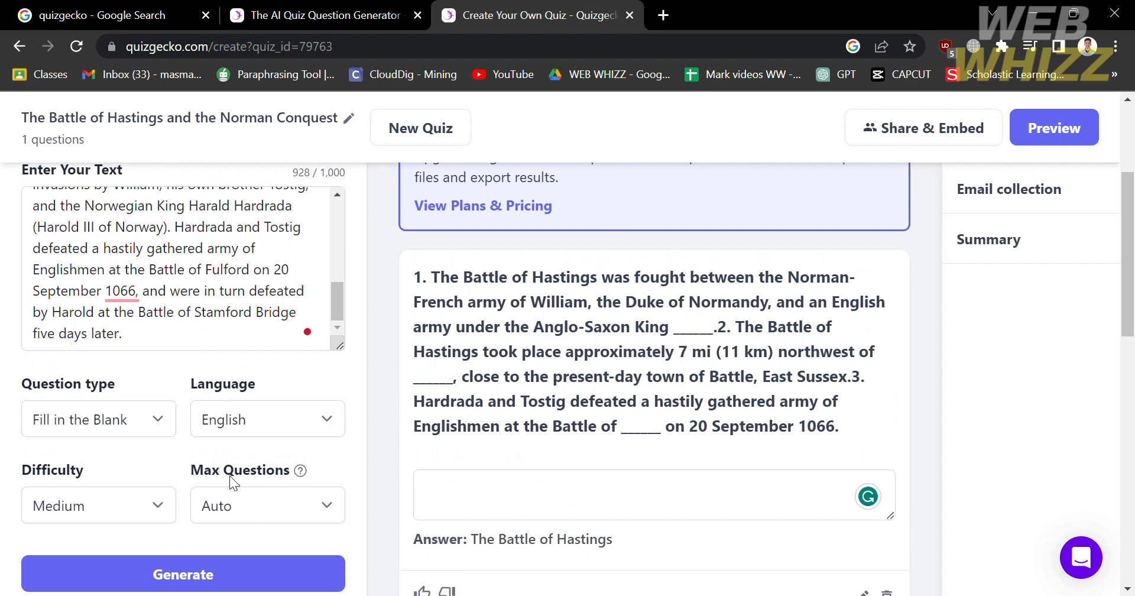
Switch the question type to Multiple Choice and generate more questions from the passage.
left_click(160, 421)
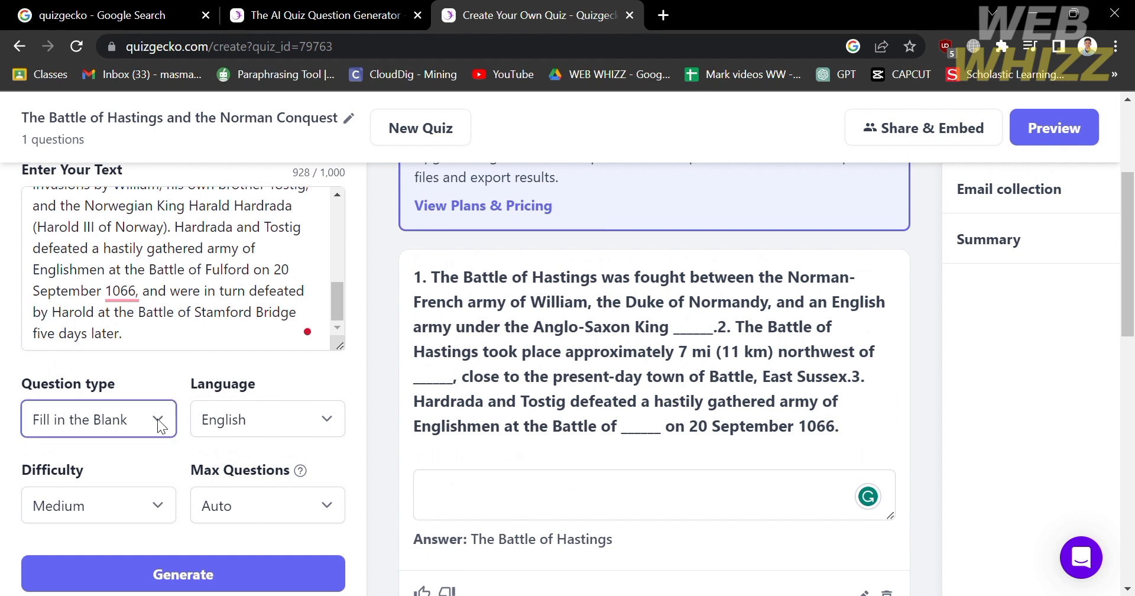
left_click(125, 446)
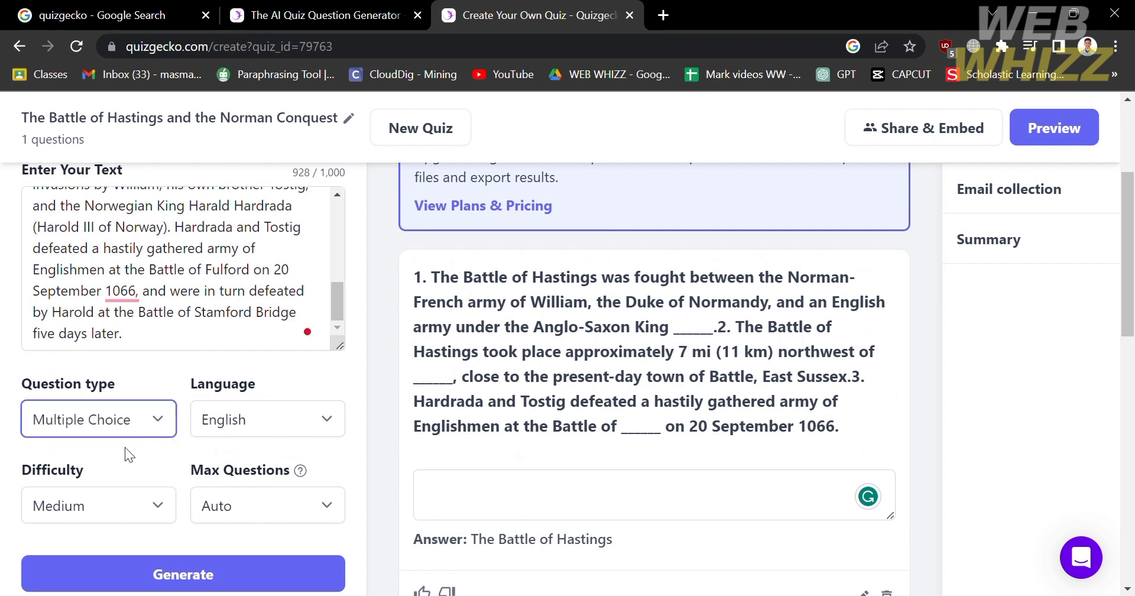
left_click(231, 576)
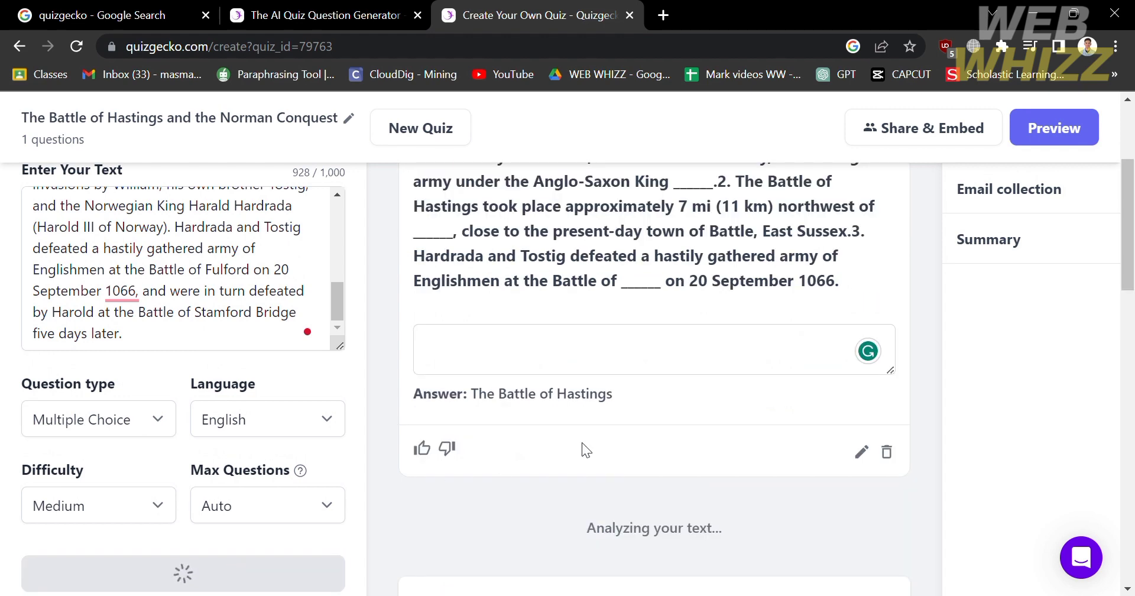
Review the quiz, now at 4 questions, and dismiss the first Finished notice.
scroll(585, 449, "up", 3)
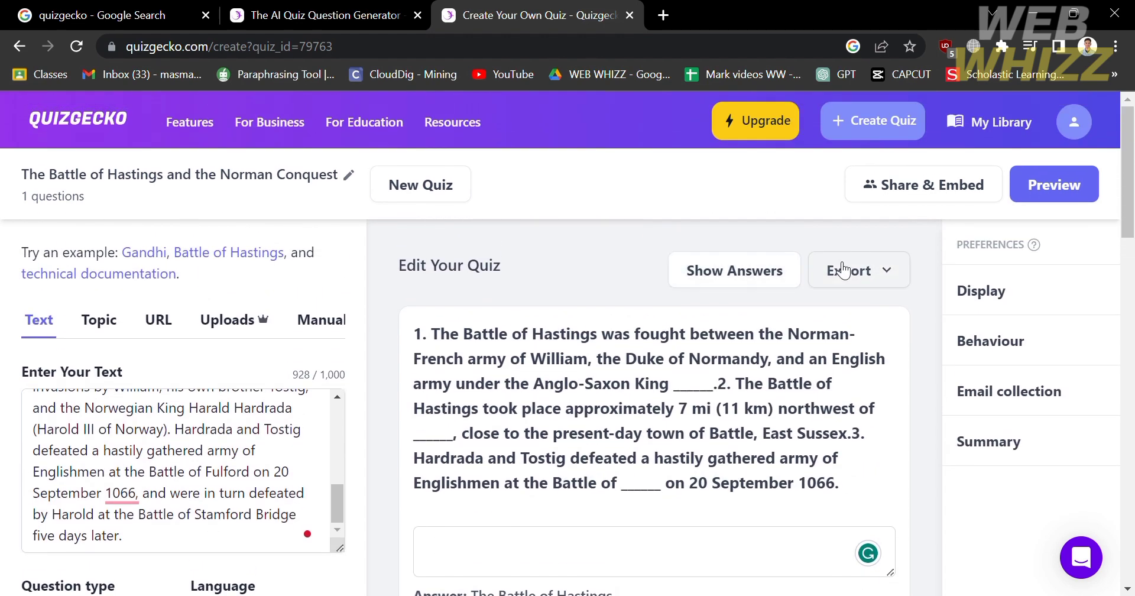
scroll(612, 434, "down", 8)
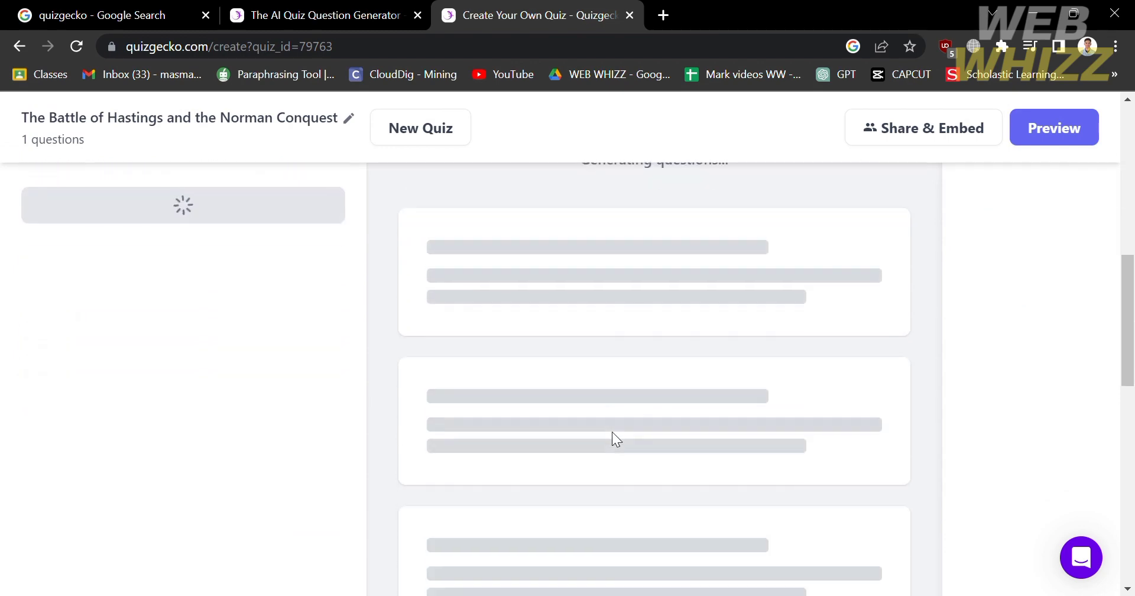
scroll(612, 432, "up", 3)
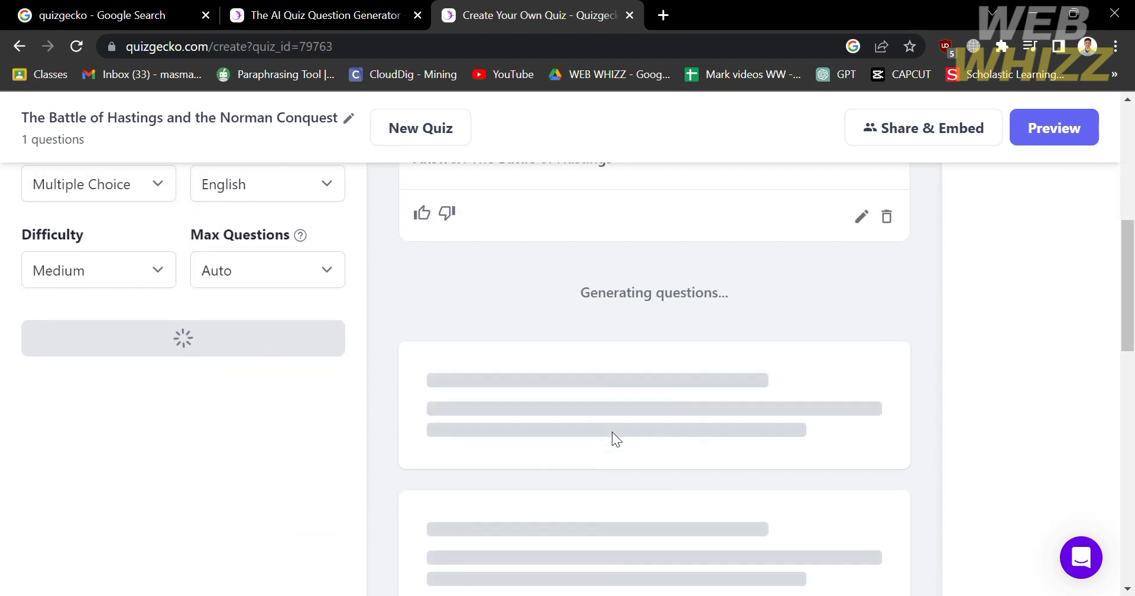
scroll(611, 431, "down", 5)
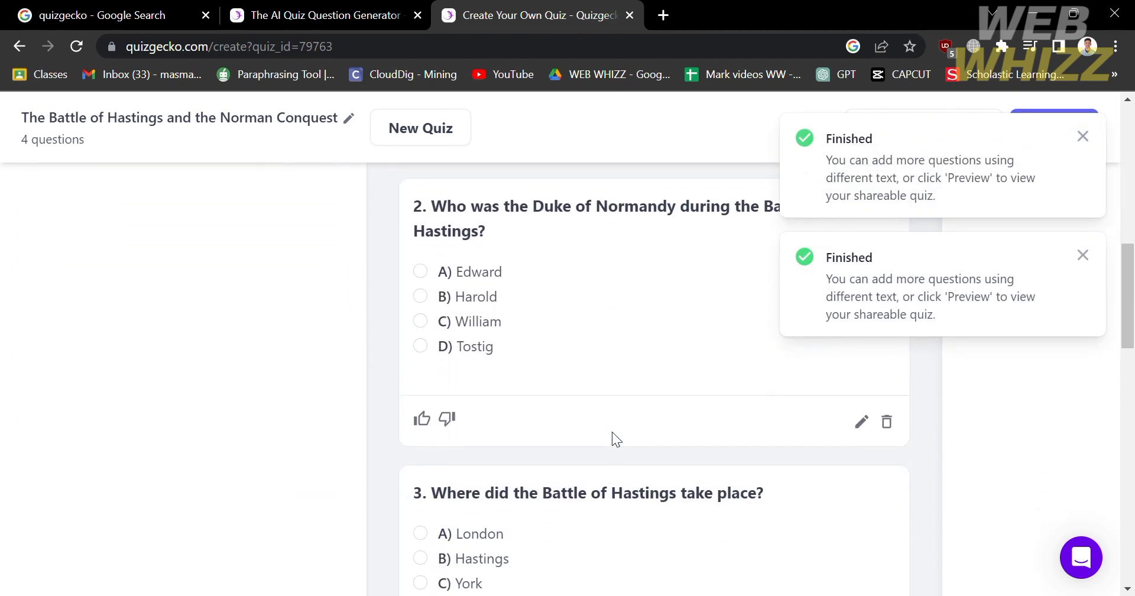
left_click(1083, 139)
Dismiss the remaining Finished notice and answer question 2 on the Duke of Normandy, ending with William.
left_click(1083, 141)
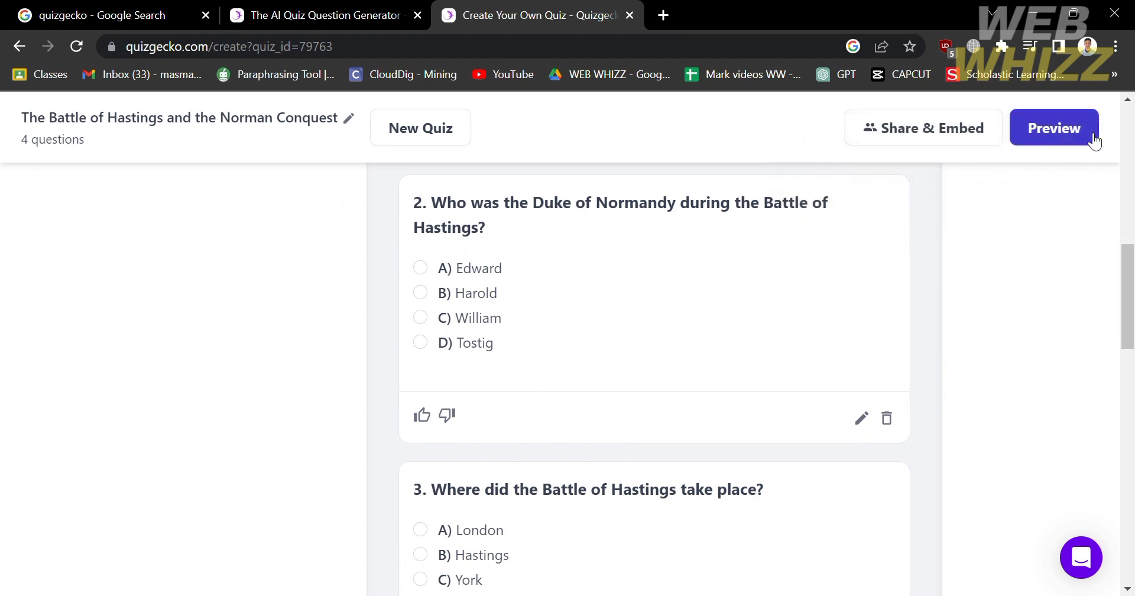
scroll(679, 349, "up", 4)
scroll(614, 387, "down", 3)
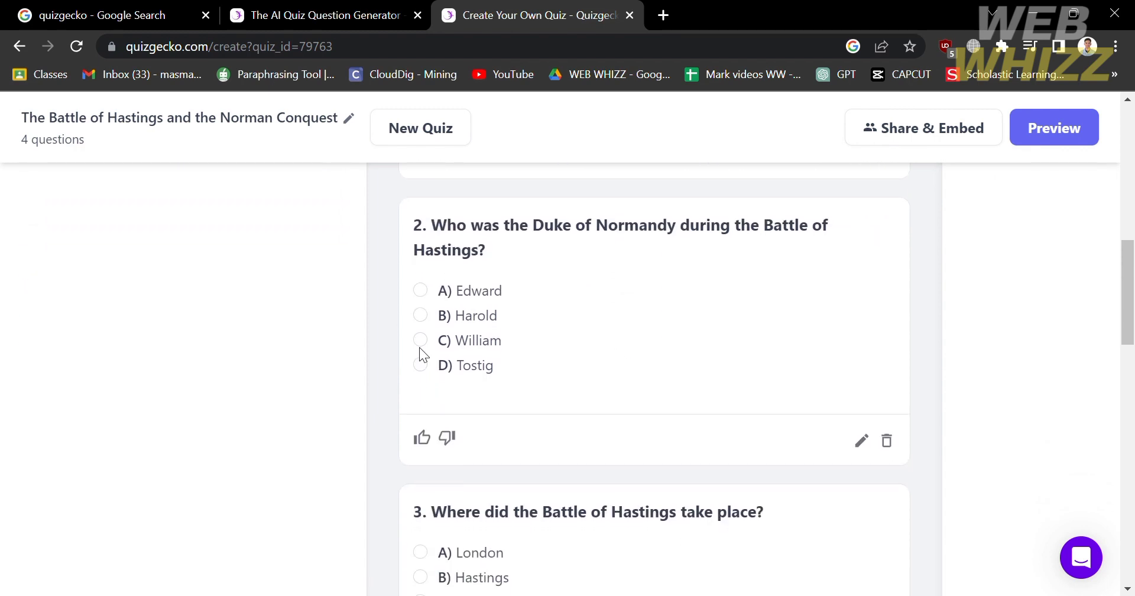
left_click(420, 365)
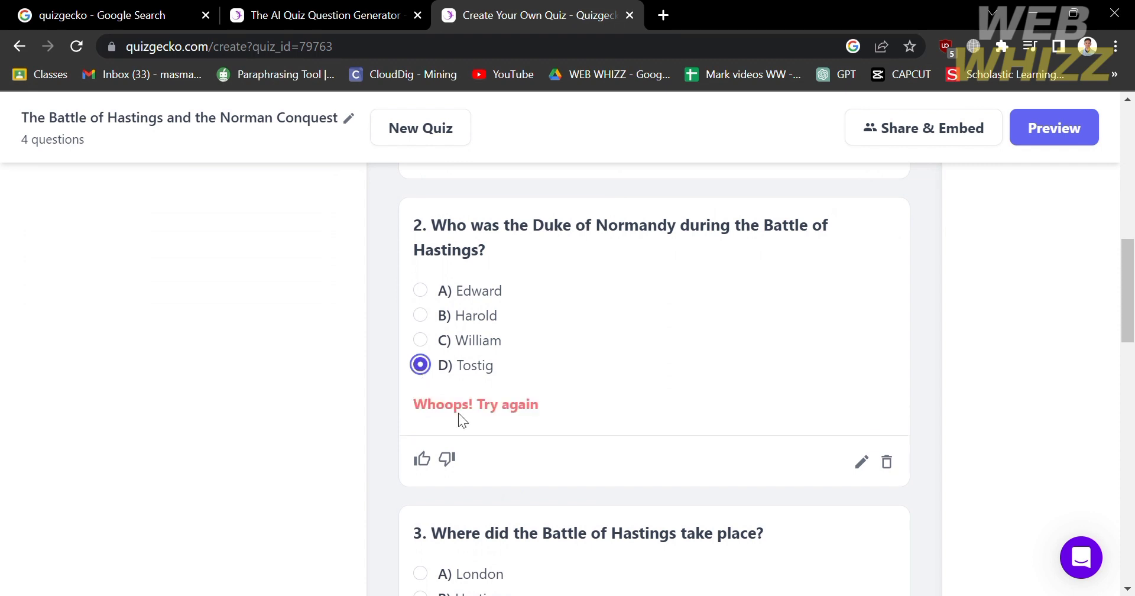
left_click(420, 314)
left_click(420, 290)
left_click(421, 340)
Scroll through the question 2 explanation and the rest of the quiz, then back.
scroll(633, 442, "down", 1)
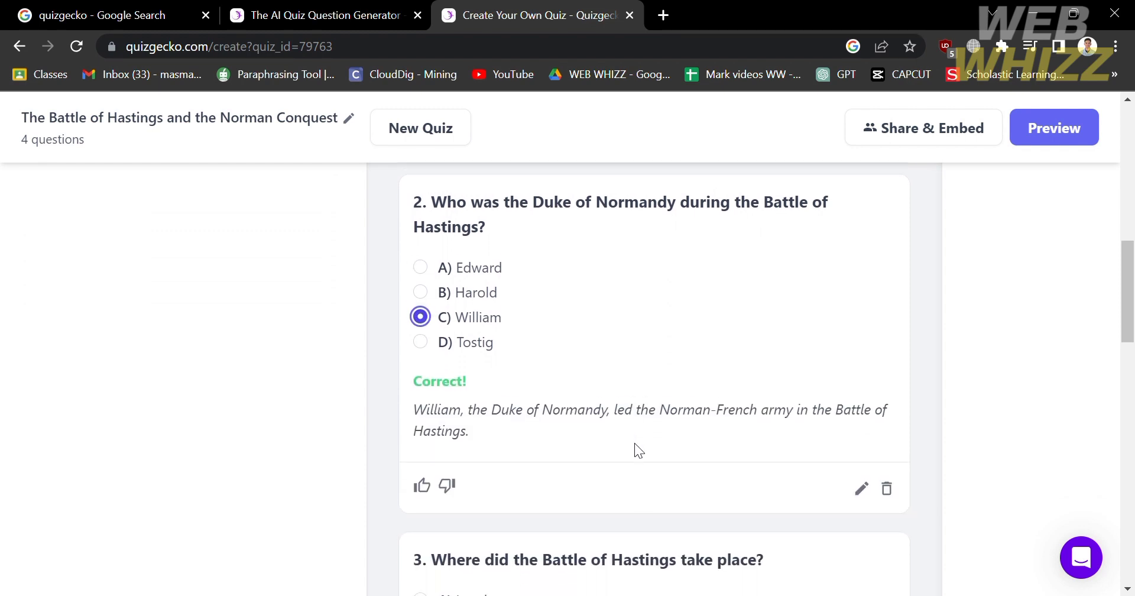
scroll(634, 442, "down", 1)
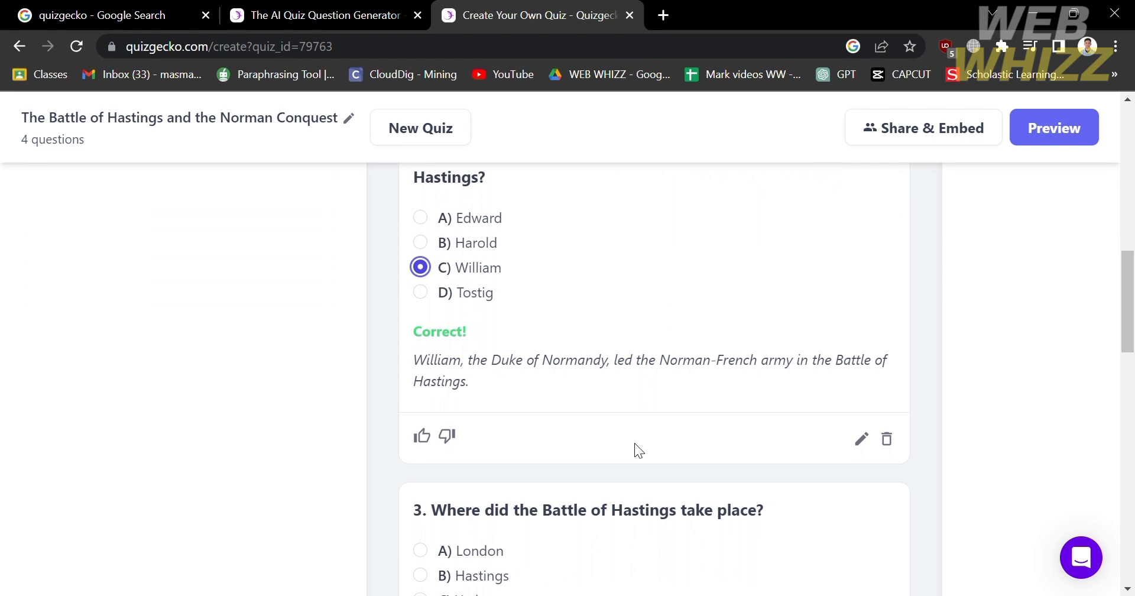
scroll(634, 442, "down", 10)
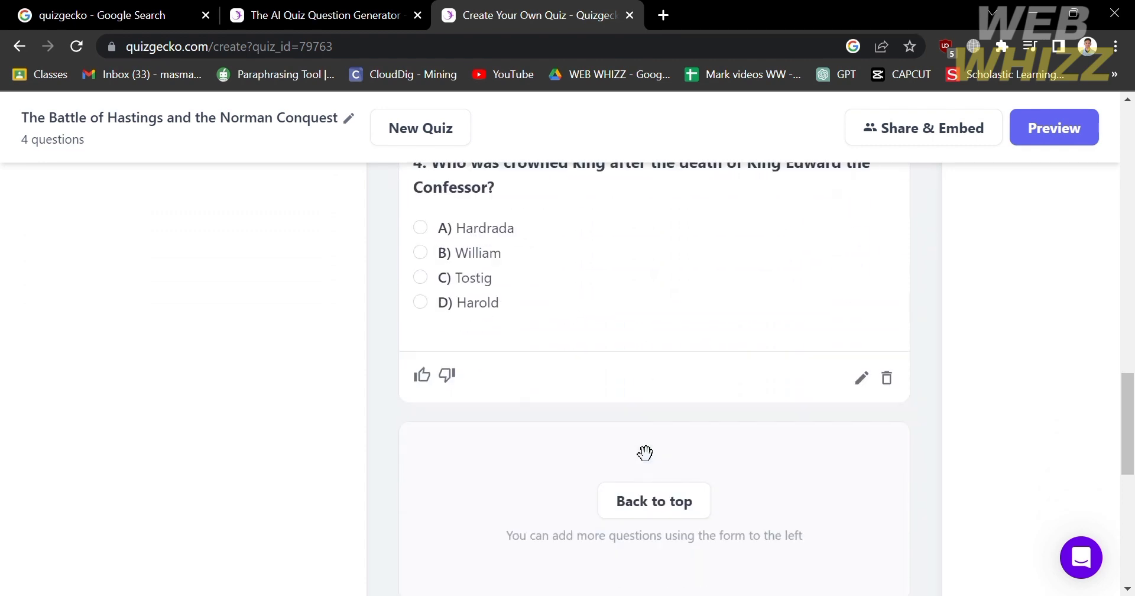
scroll(636, 451, "up", 18)
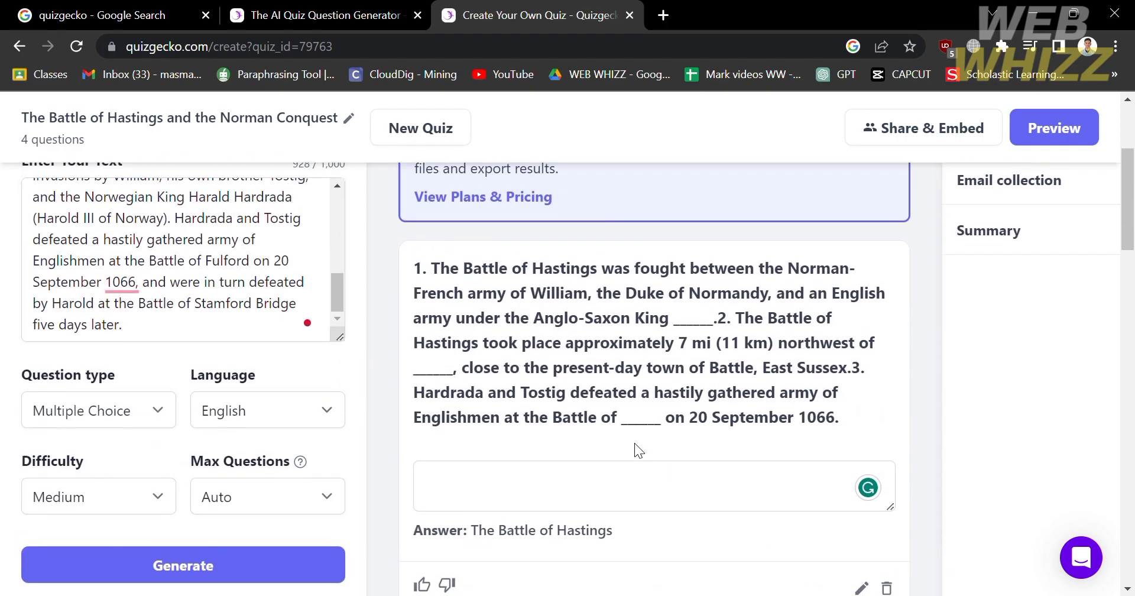
scroll(634, 442, "up", 3)
scroll(633, 442, "down", 4)
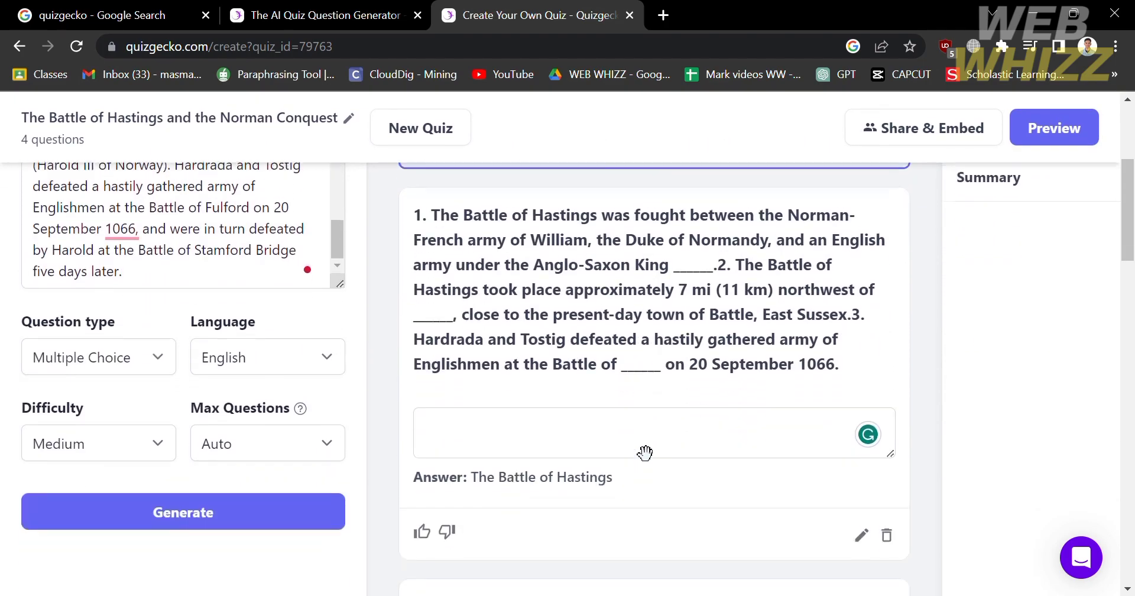
scroll(734, 418, "up", 5)
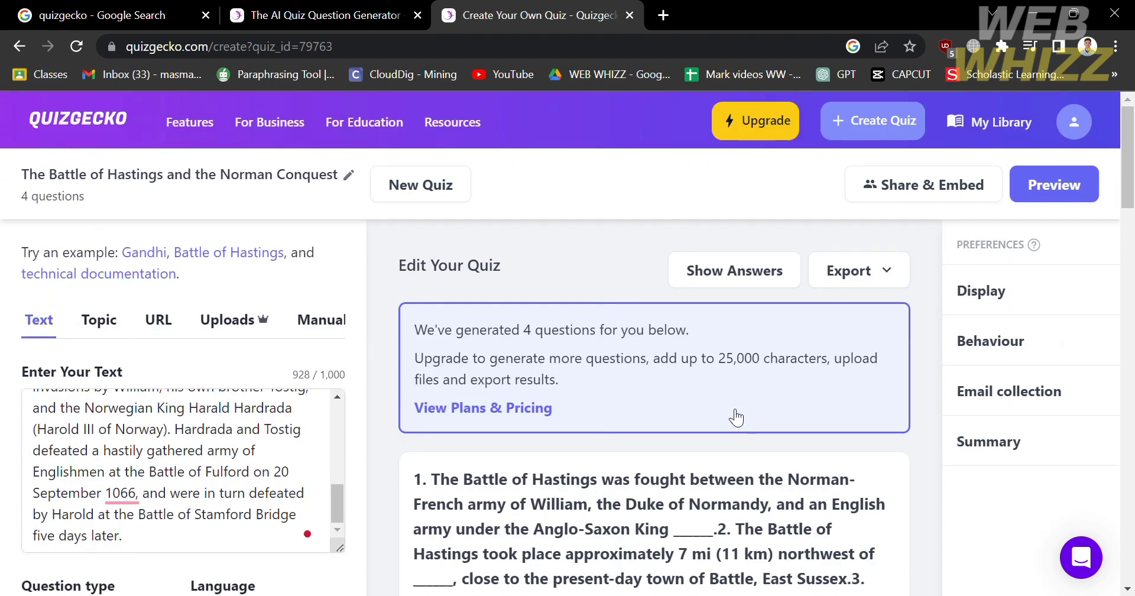
scroll(754, 525, "down", 5)
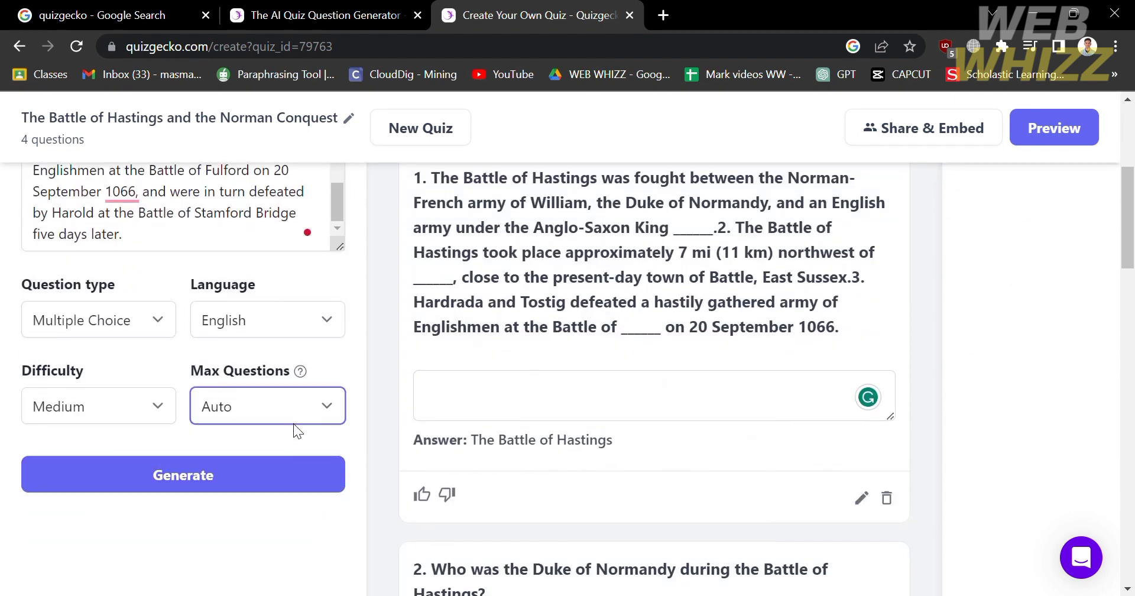
Generate three more True or False questions from the pasted text, bringing the quiz to 7.
left_click(164, 326)
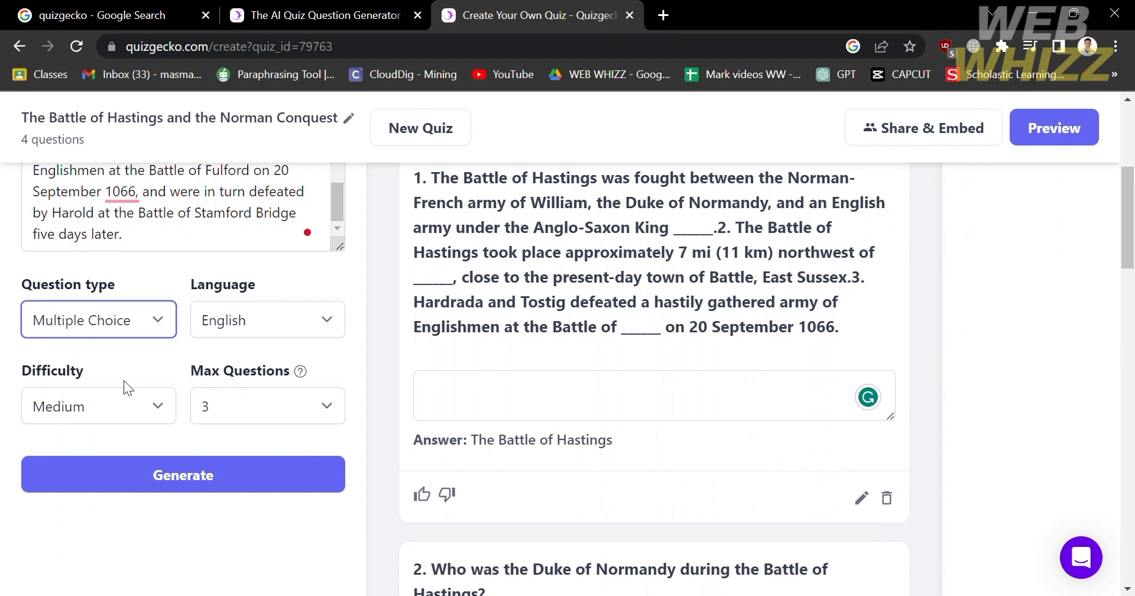
key("Down")
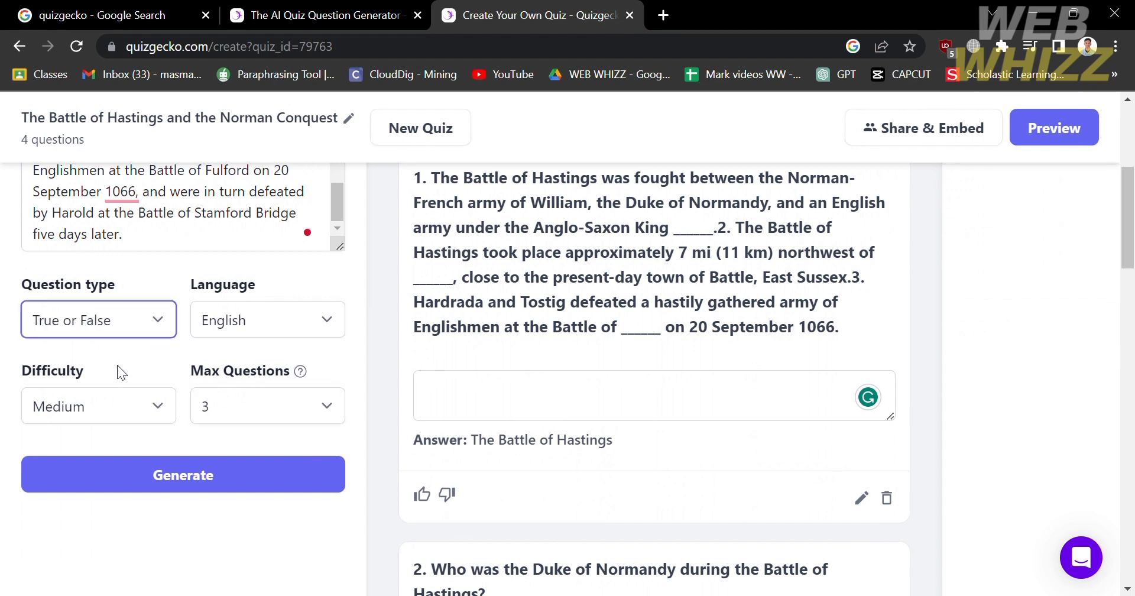
left_click(250, 479)
scroll(665, 500, "down", 4)
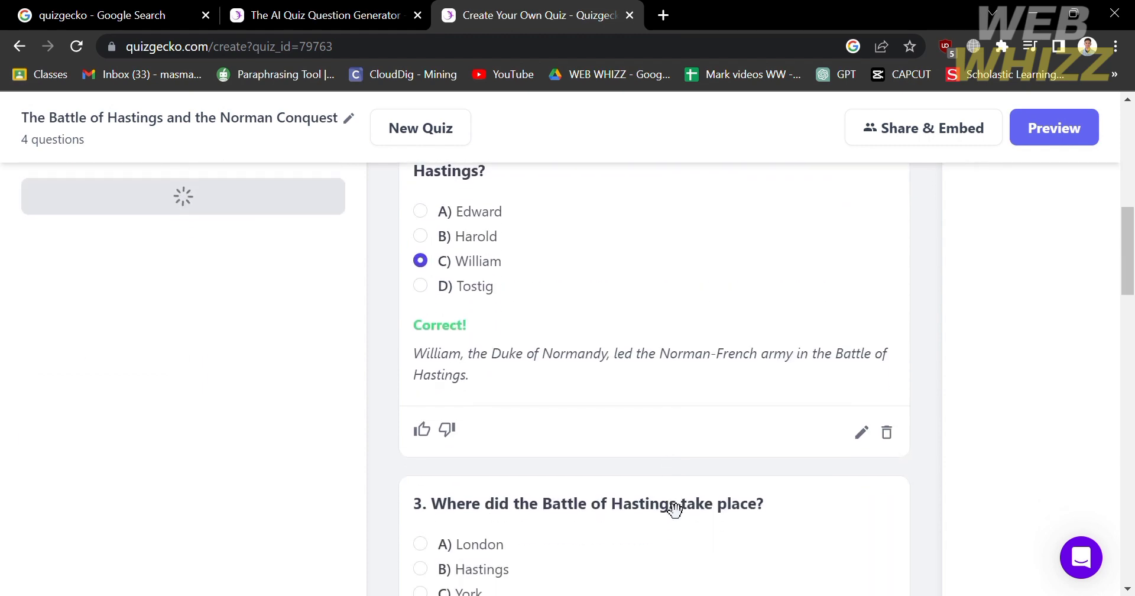
scroll(665, 499, "up", 6)
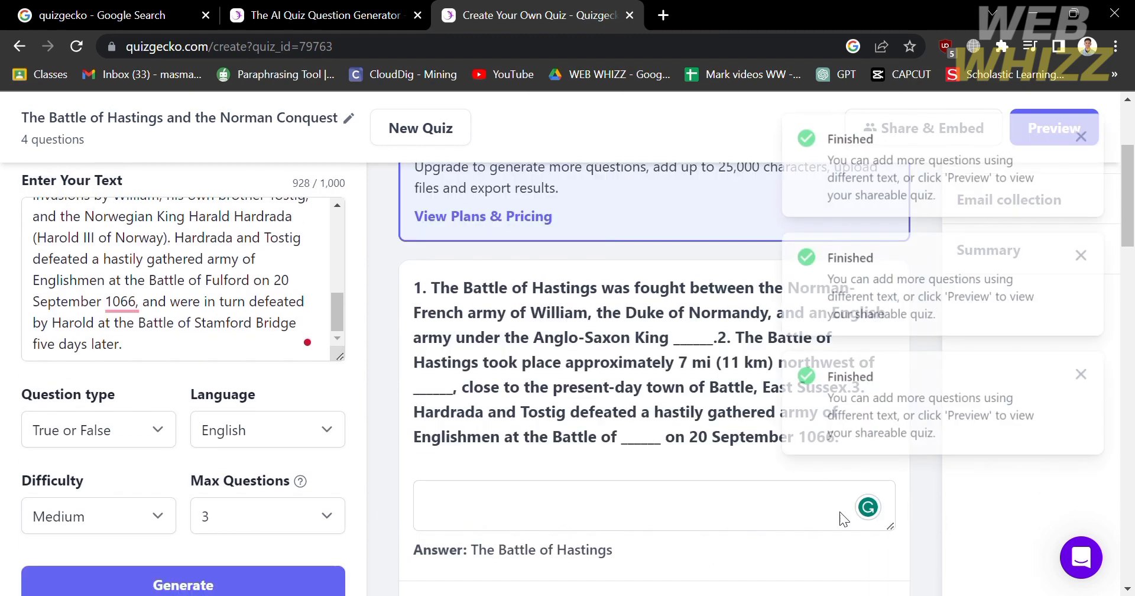
scroll(830, 513, "down", 2)
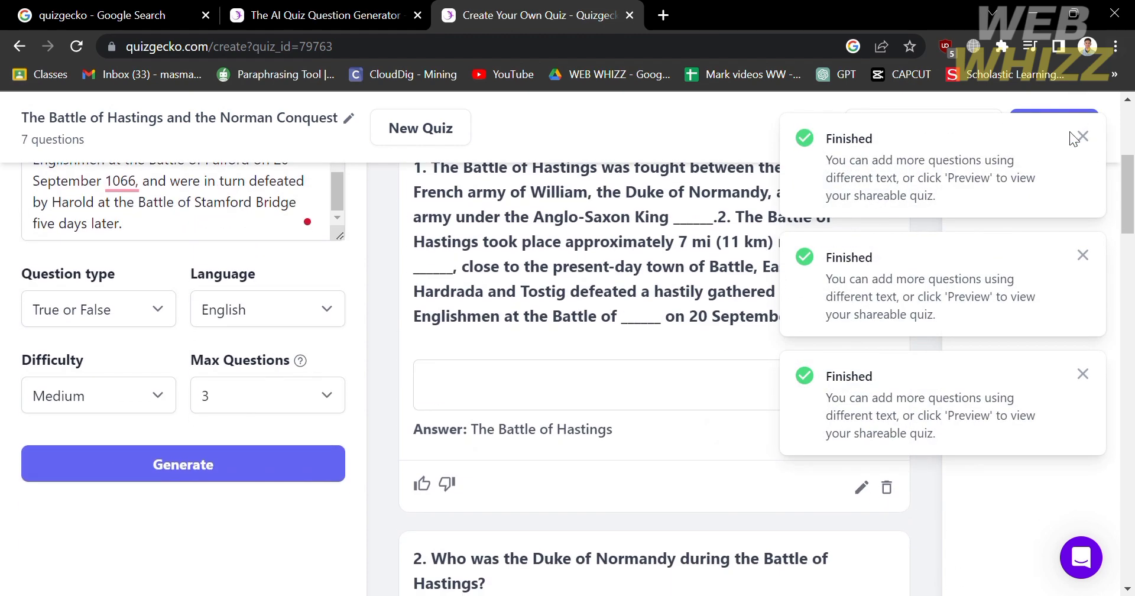
Dismiss the Finished notice and answer question 5 on 14 October 1066, trying False then True.
left_click(1084, 140)
scroll(727, 423, "down", 7)
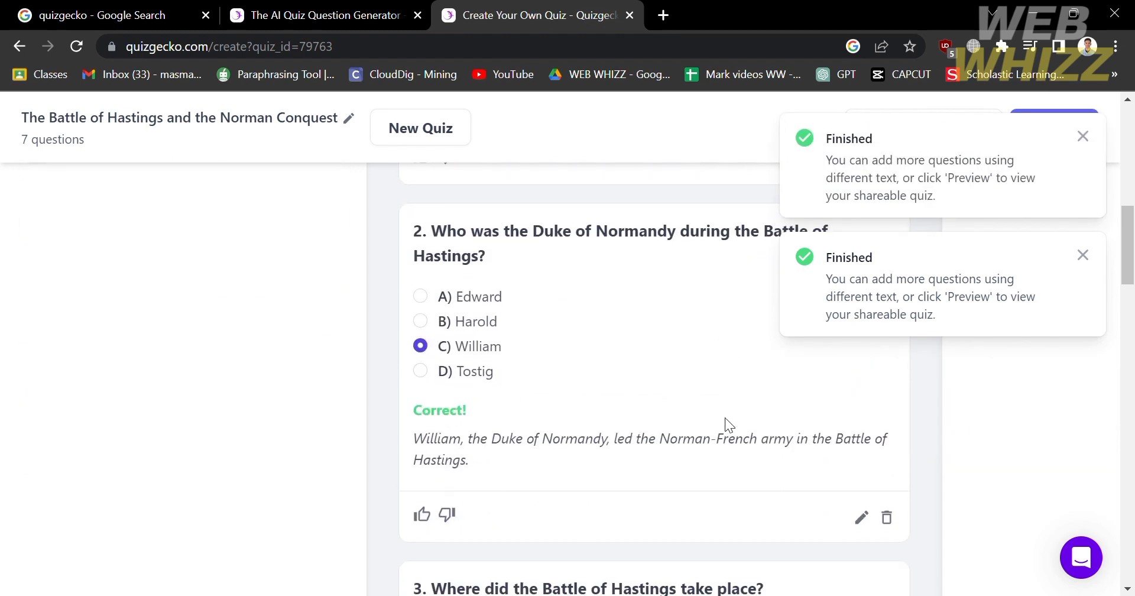
scroll(726, 418, "down", 15)
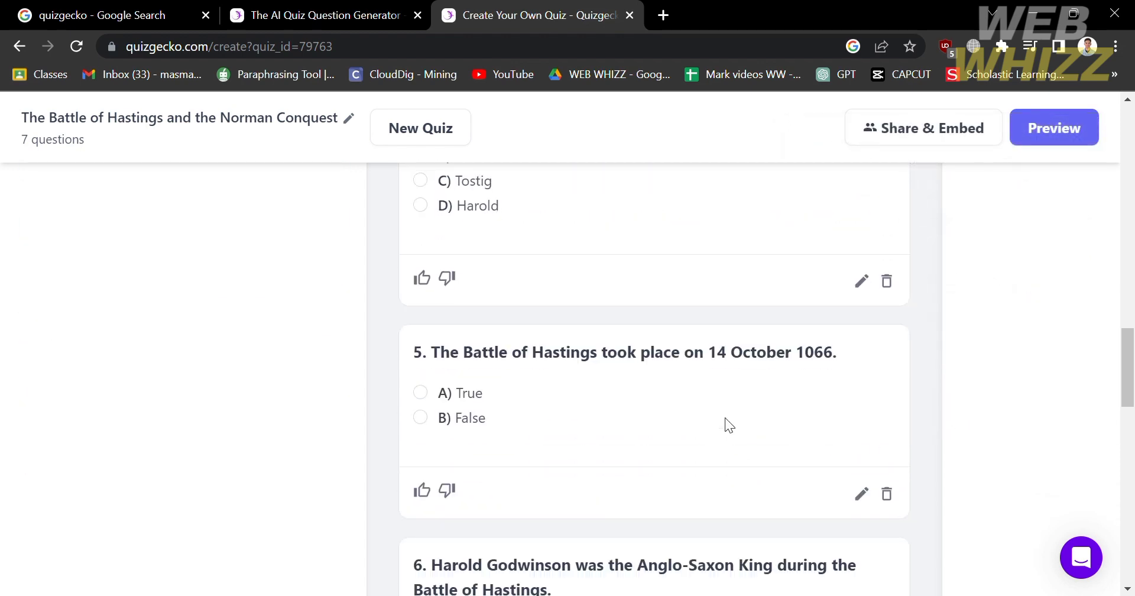
scroll(727, 423, "down", 5)
scroll(727, 423, "up", 8)
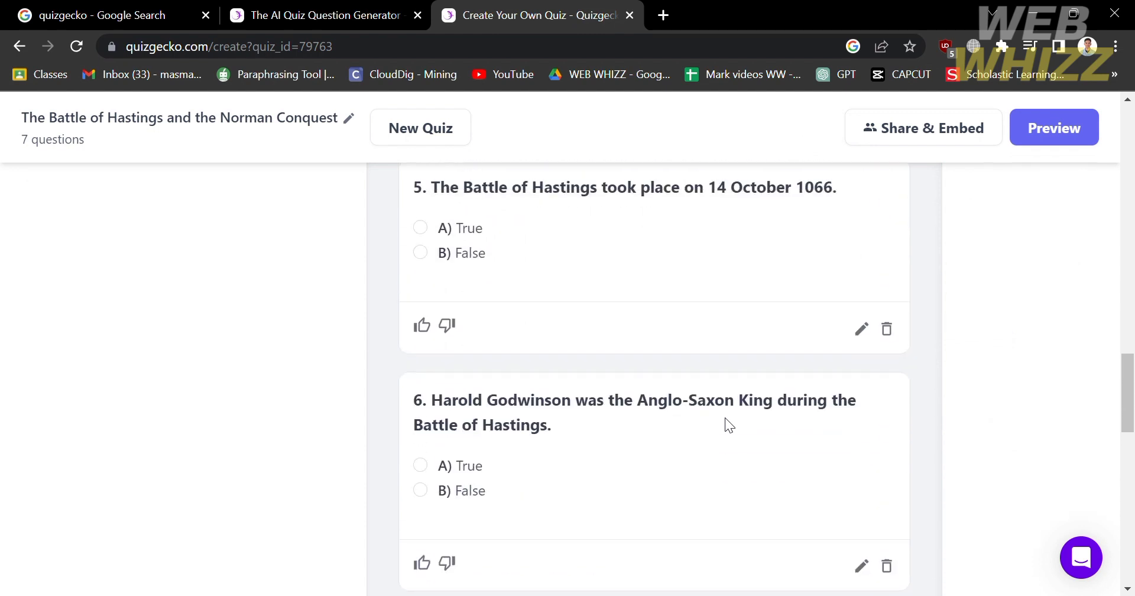
scroll(650, 425, "up", 1)
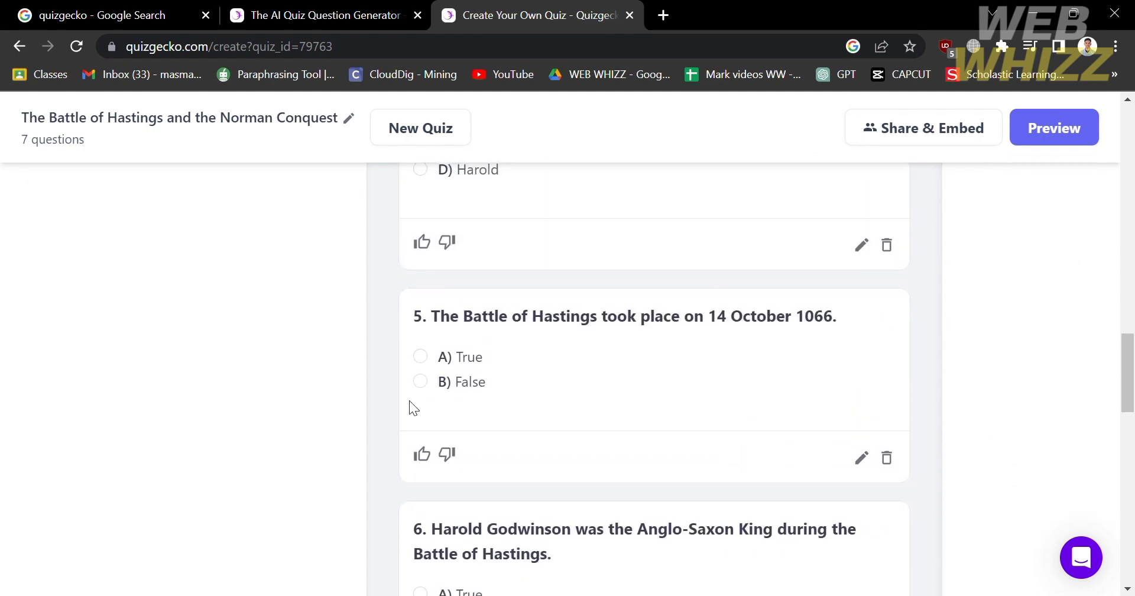
left_click(421, 382)
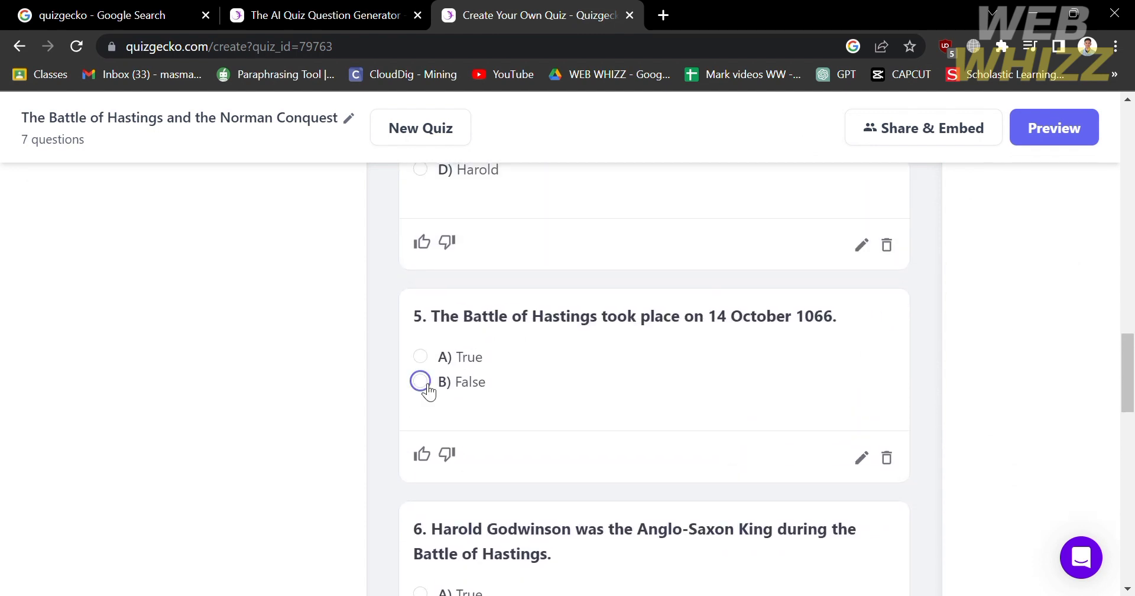
left_click(420, 357)
Scroll through the answered quiz and back to the top.
scroll(502, 461, "down", 3)
scroll(502, 461, "up", 20)
scroll(503, 453, "up", 5)
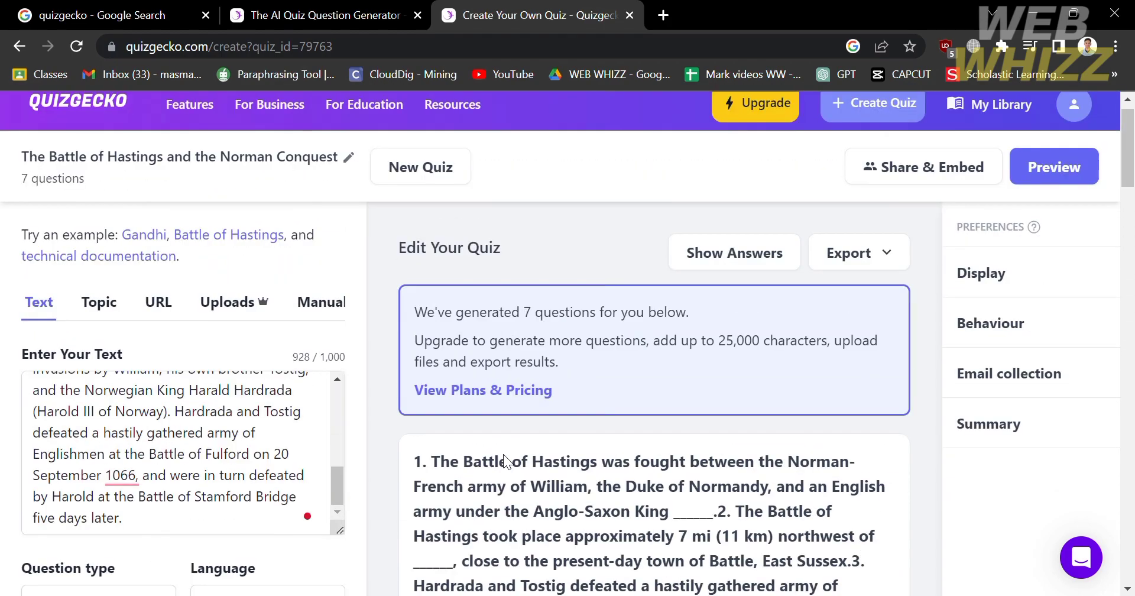
scroll(502, 454, "down", 9)
scroll(508, 459, "up", 8)
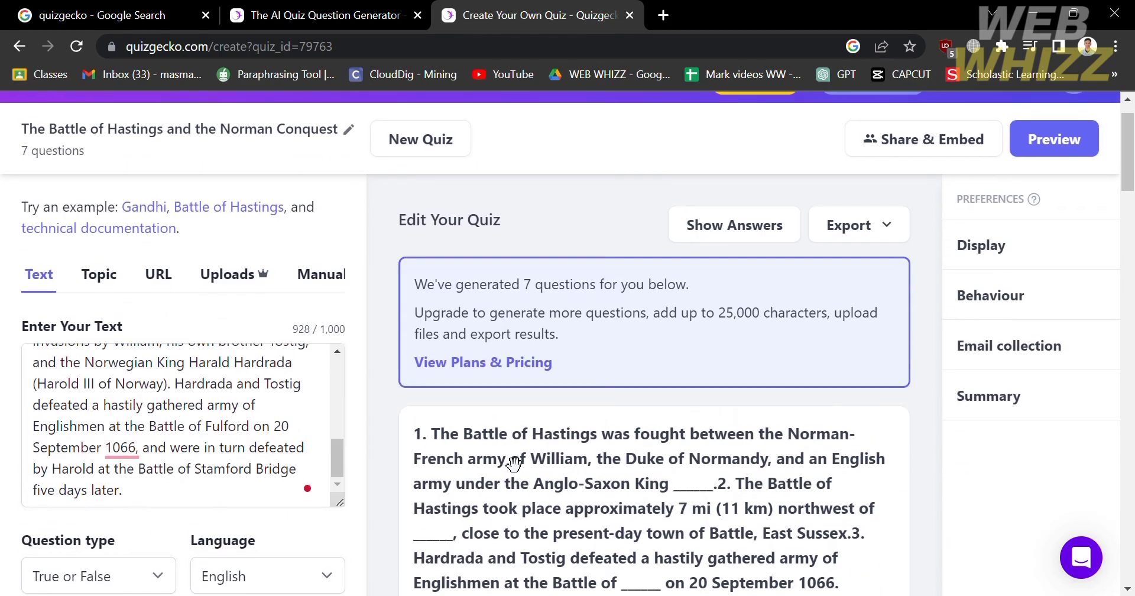
left_click(1072, 142)
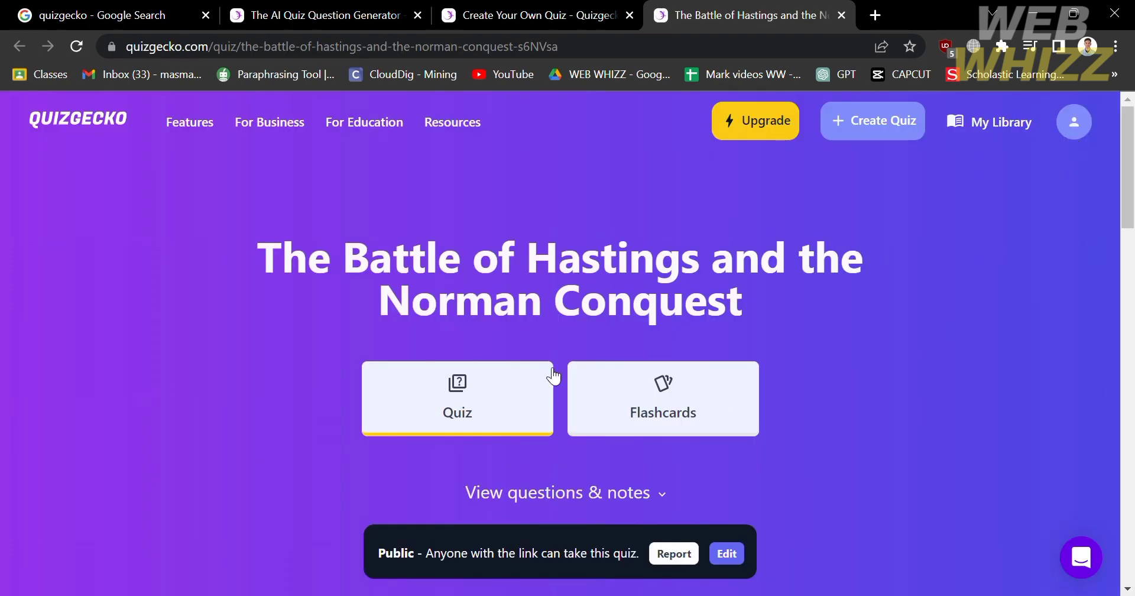
scroll(752, 390, "down", 2)
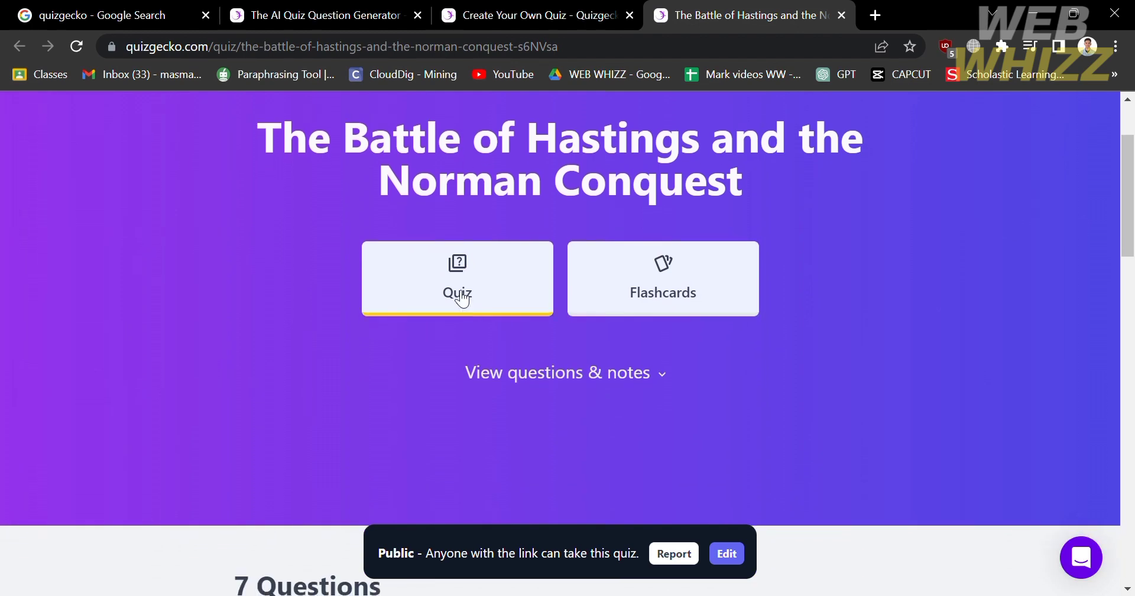
scroll(664, 455, "down", 5)
scroll(661, 449, "down", 2)
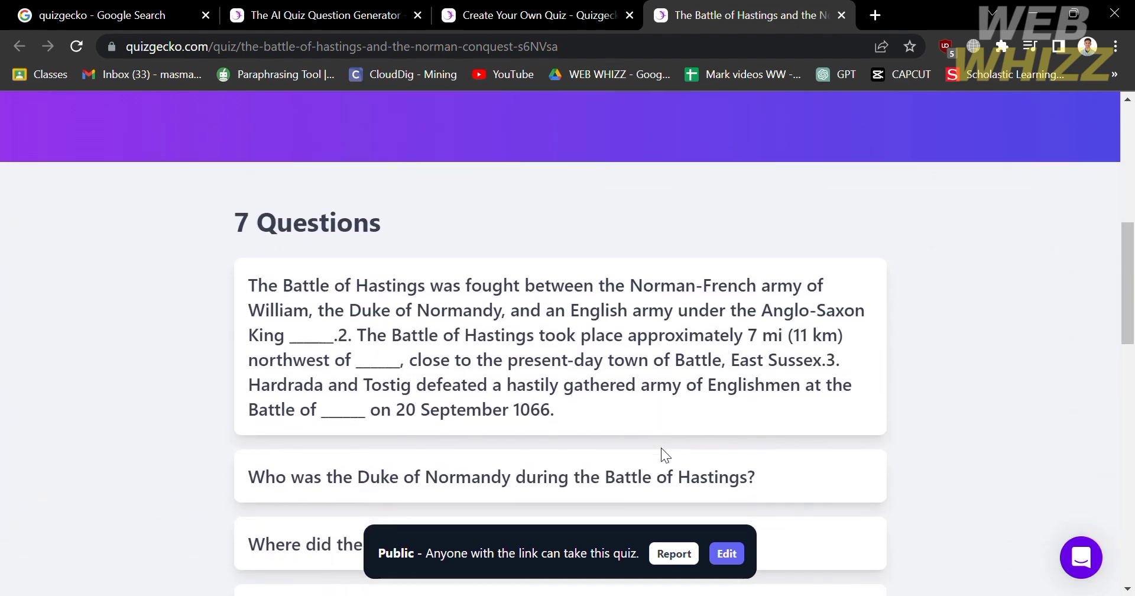
scroll(364, 242, "down", 2)
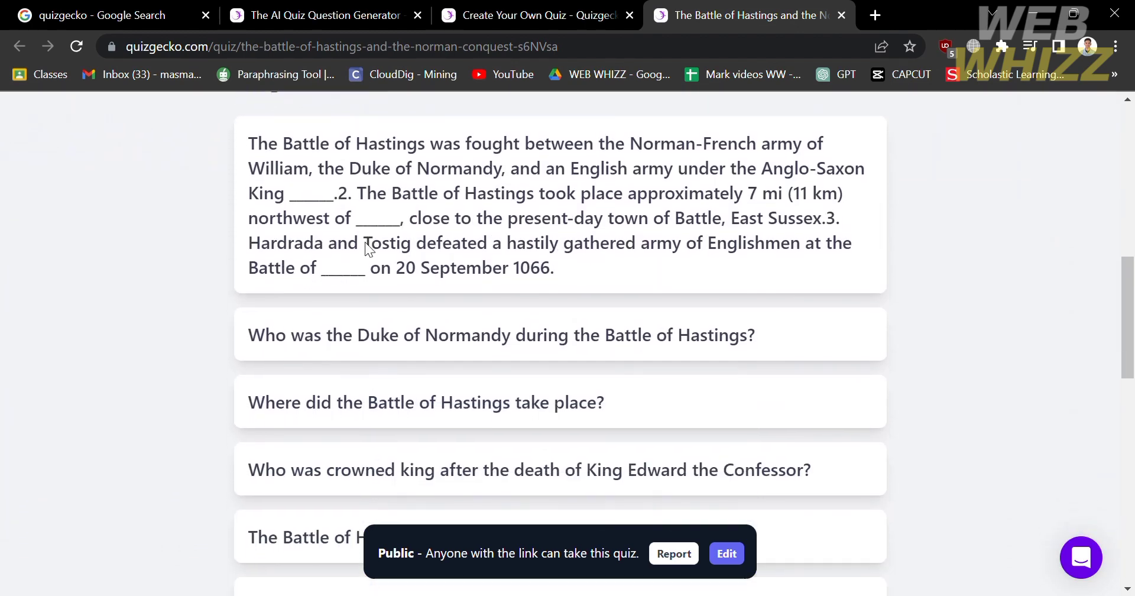
scroll(368, 248, "up", 1)
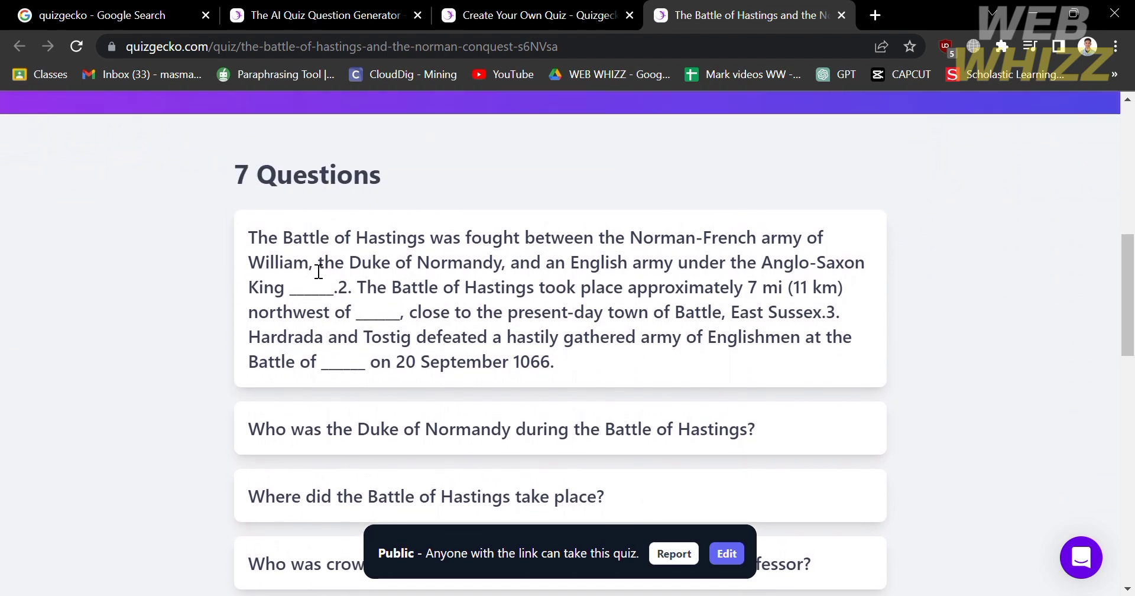
scroll(481, 360, "down", 8)
scroll(482, 361, "up", 1)
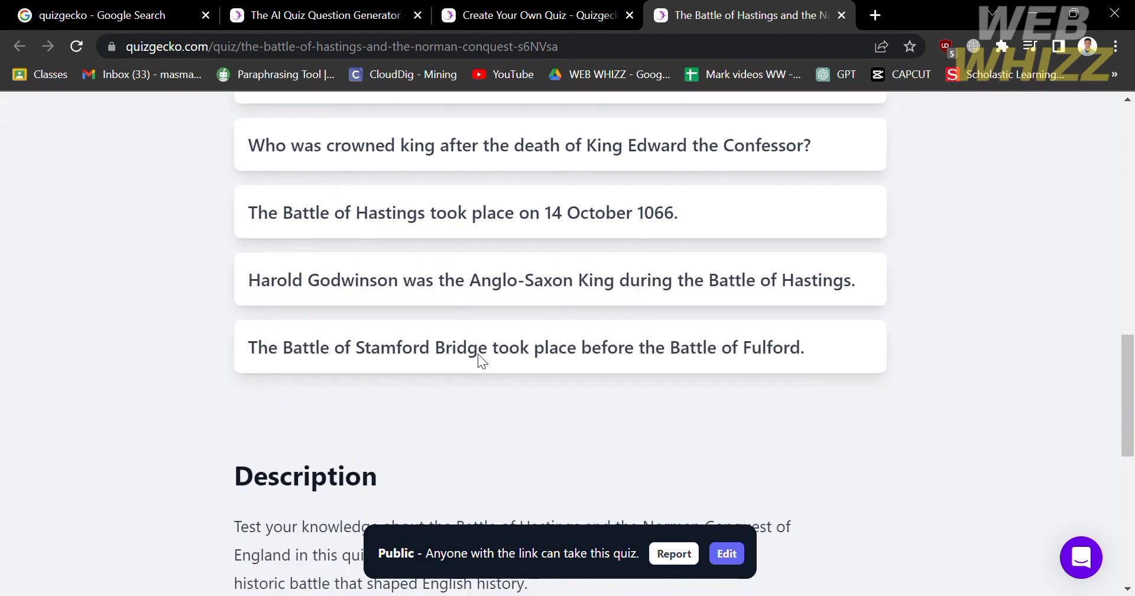
scroll(477, 353, "down", 4)
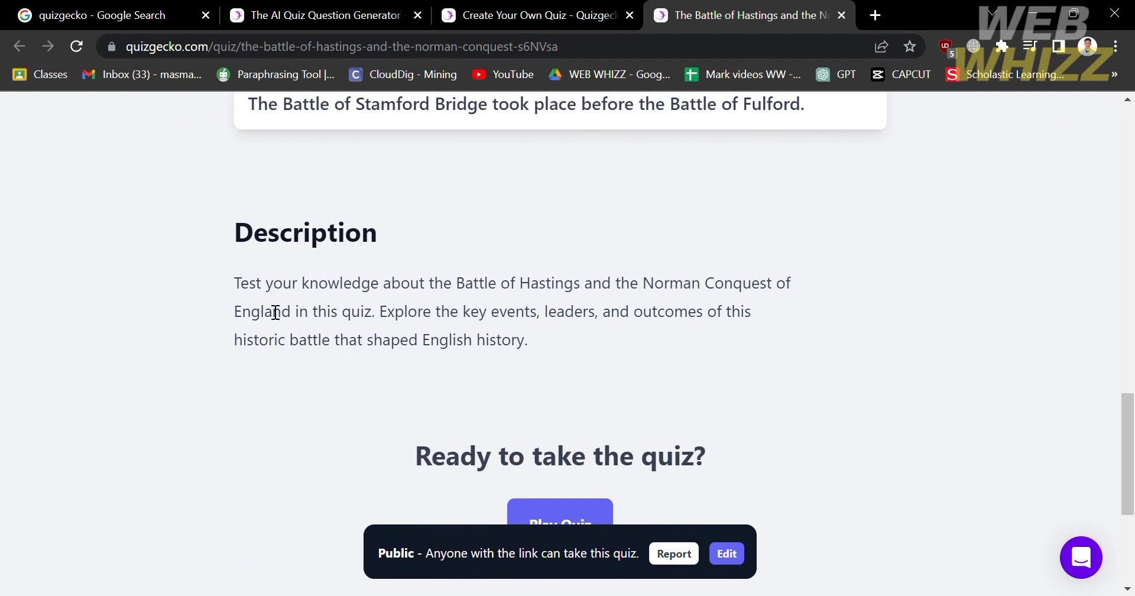
scroll(626, 322, "down", 4)
scroll(624, 322, "up", 8)
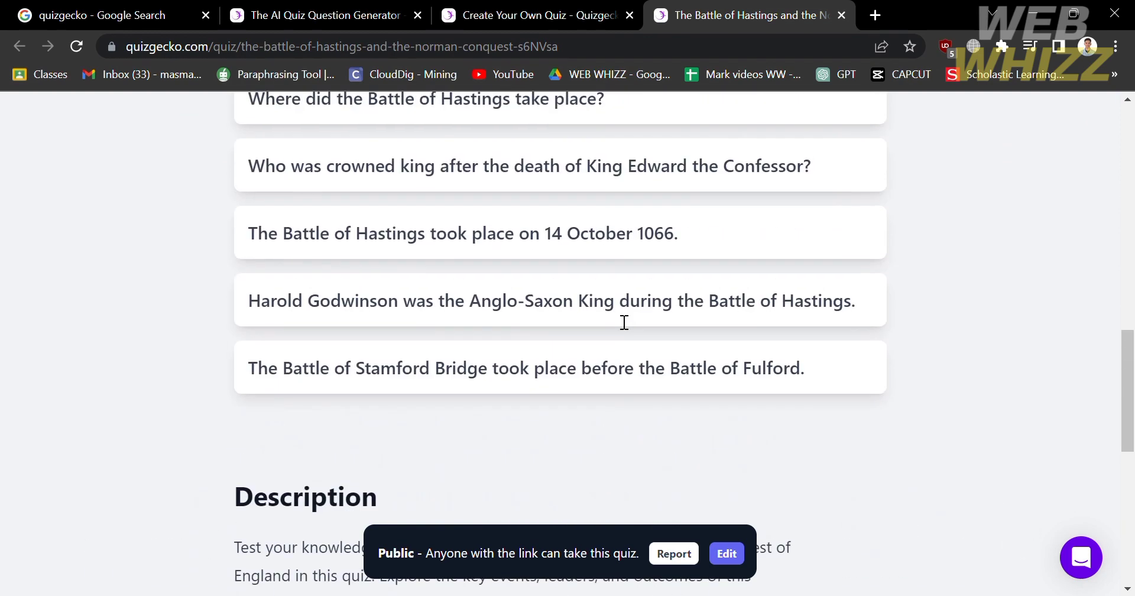
scroll(624, 322, "up", 15)
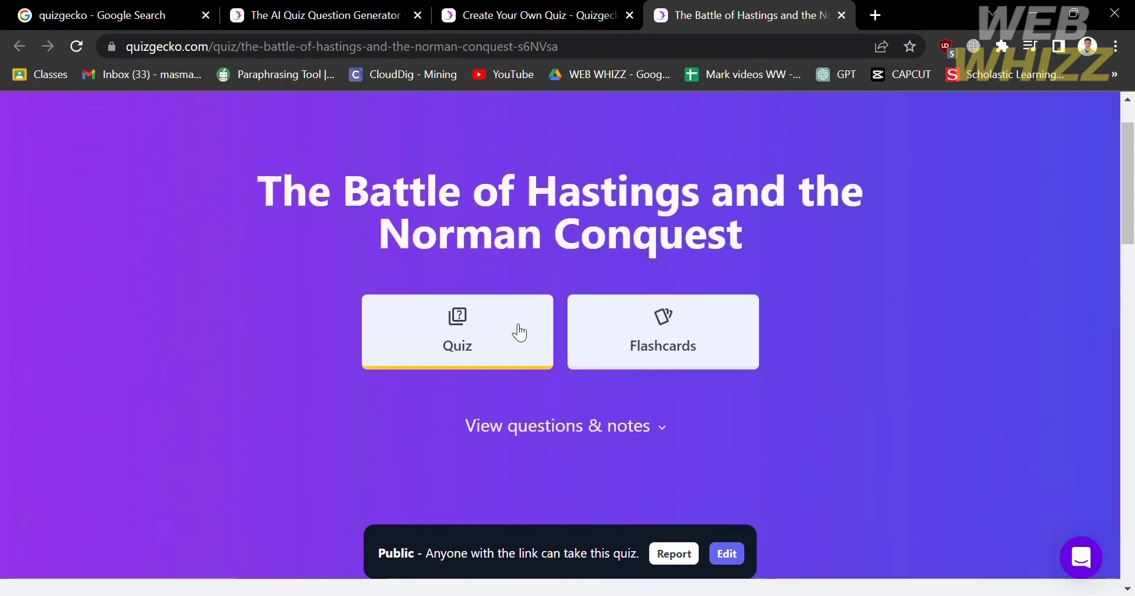
left_click(698, 321)
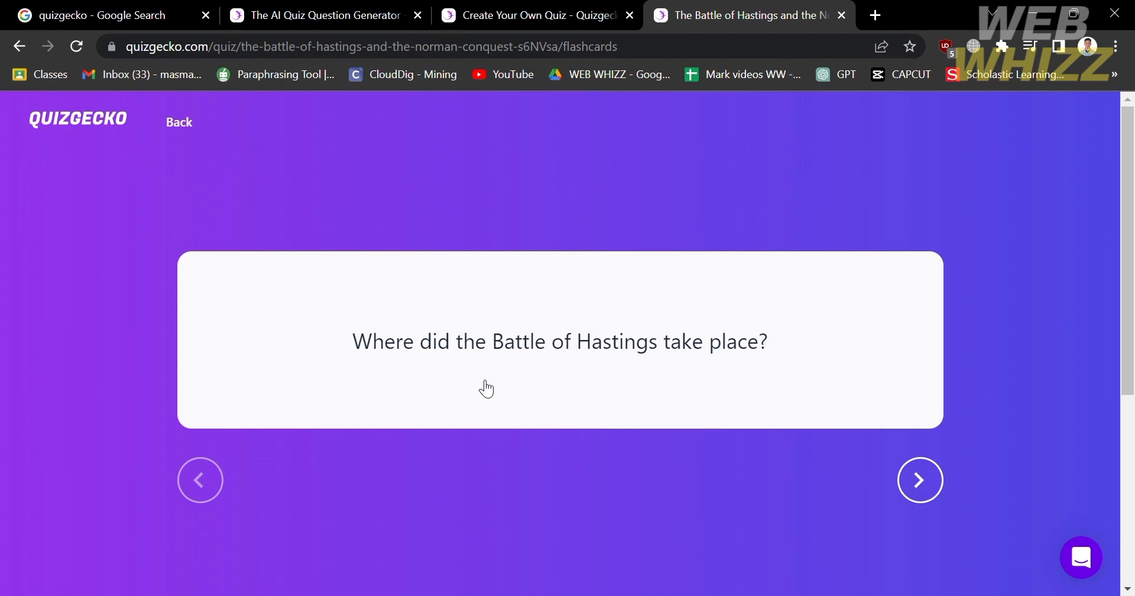
left_click(646, 379)
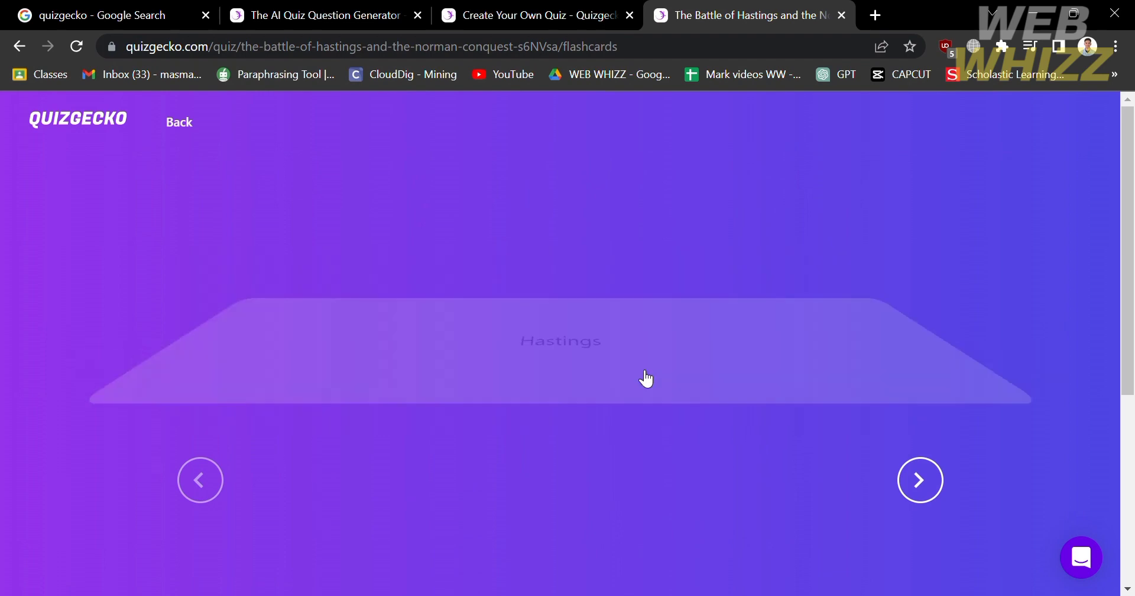
left_click(647, 378)
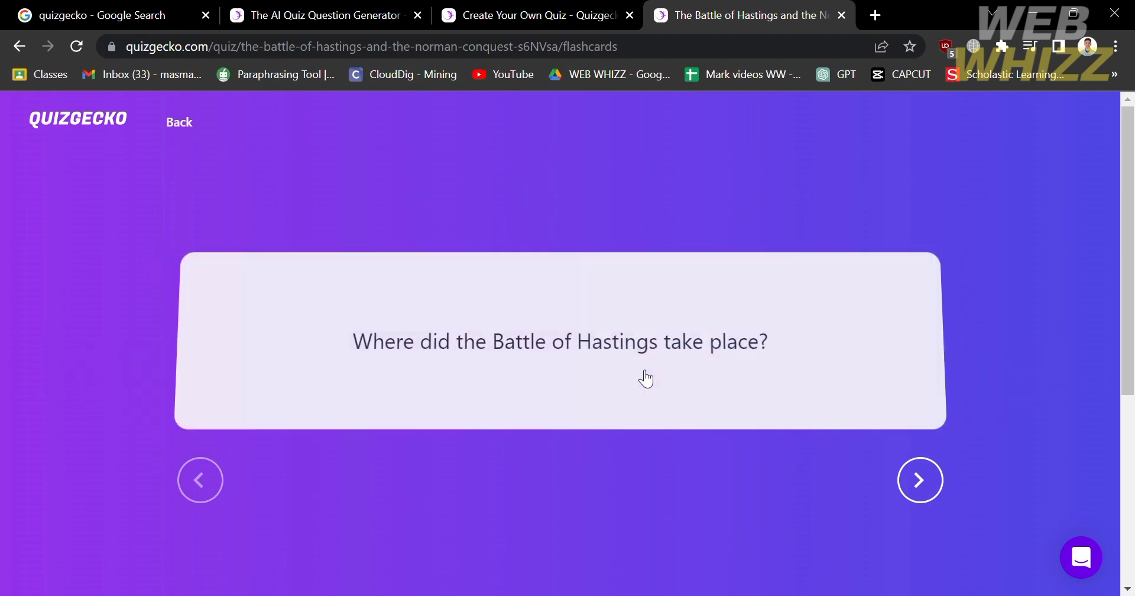
left_click(927, 495)
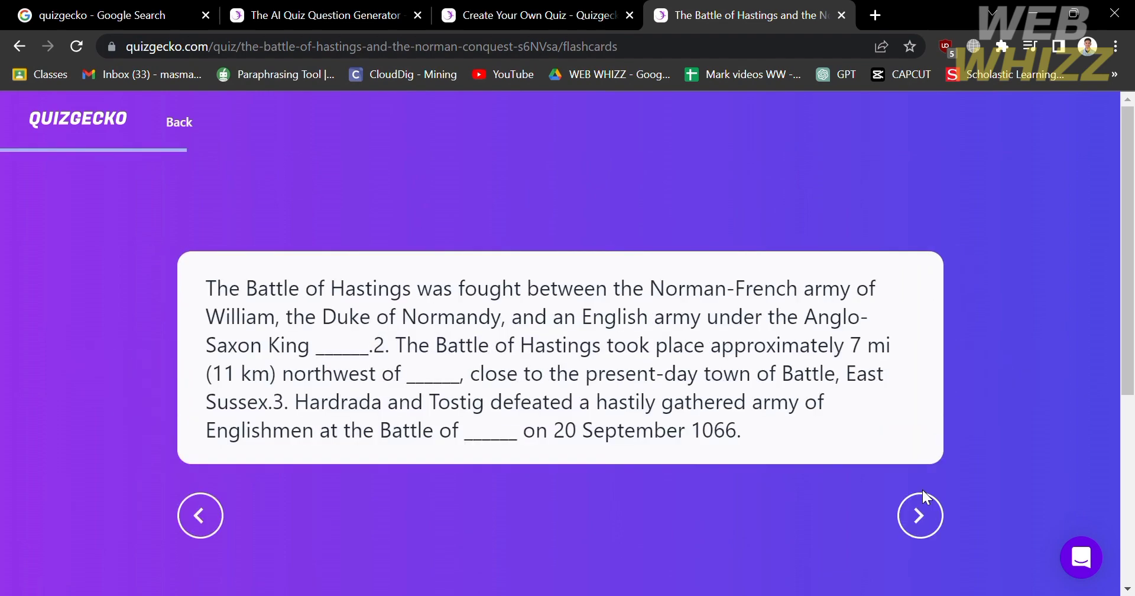
left_click(525, 363)
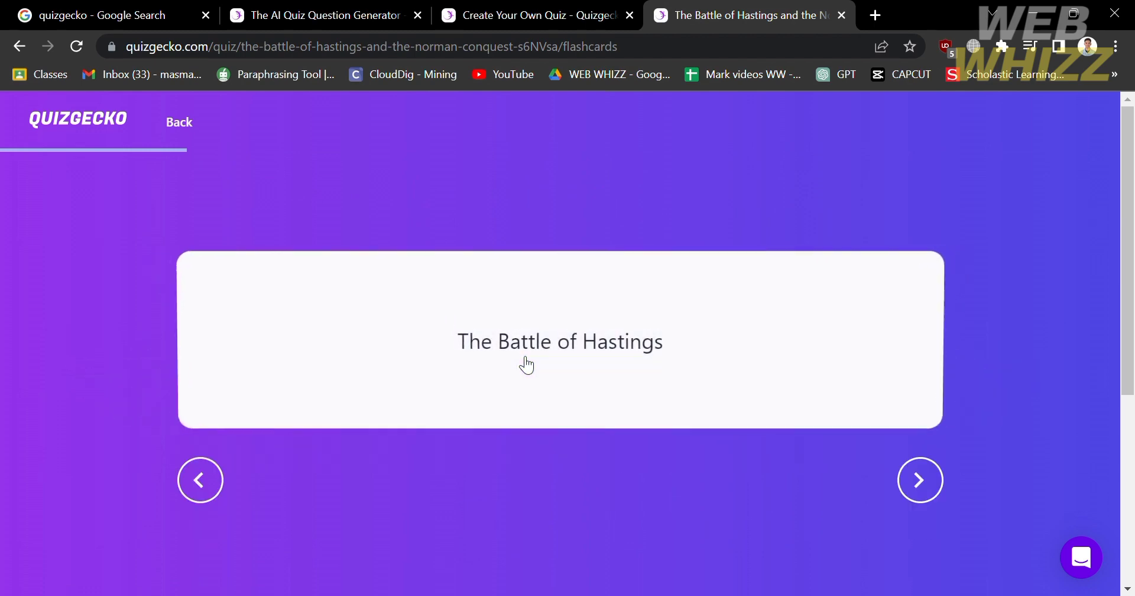
left_click(526, 364)
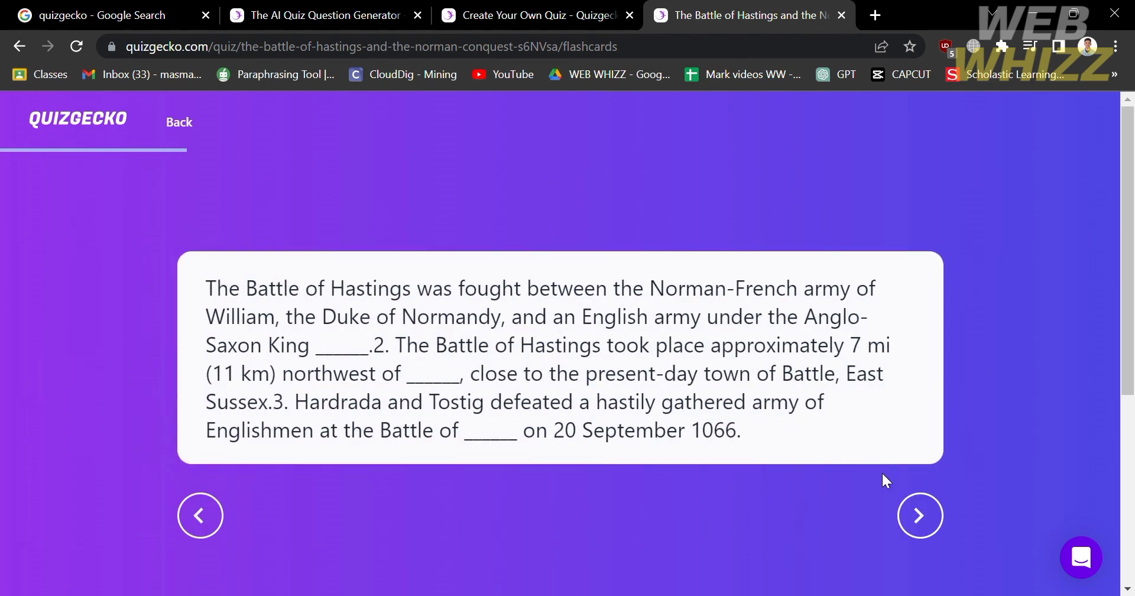
left_click(933, 509)
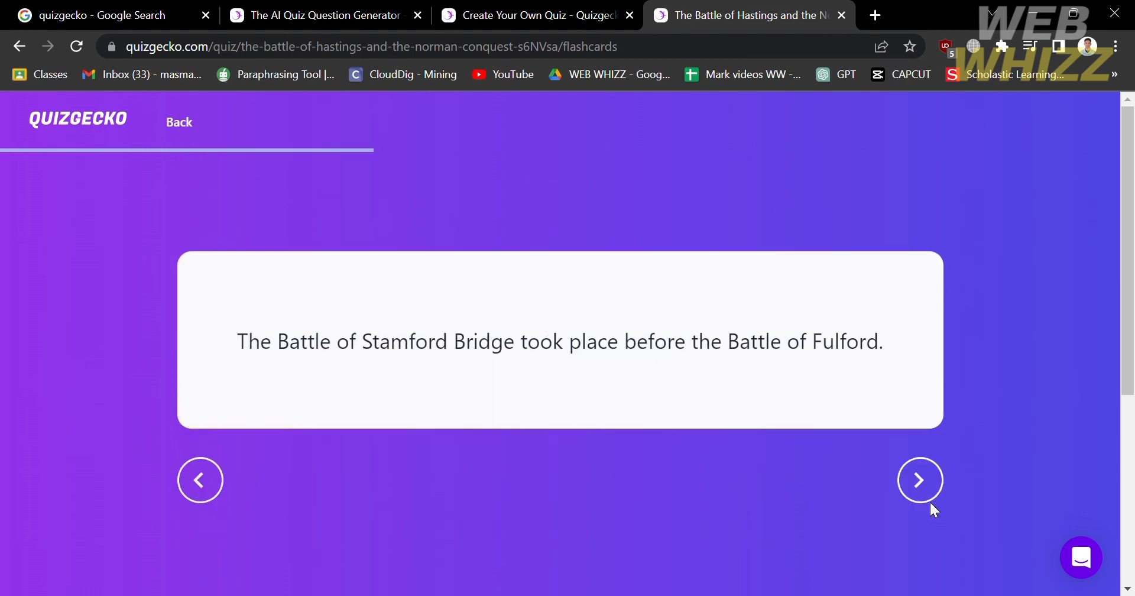
left_click(178, 125)
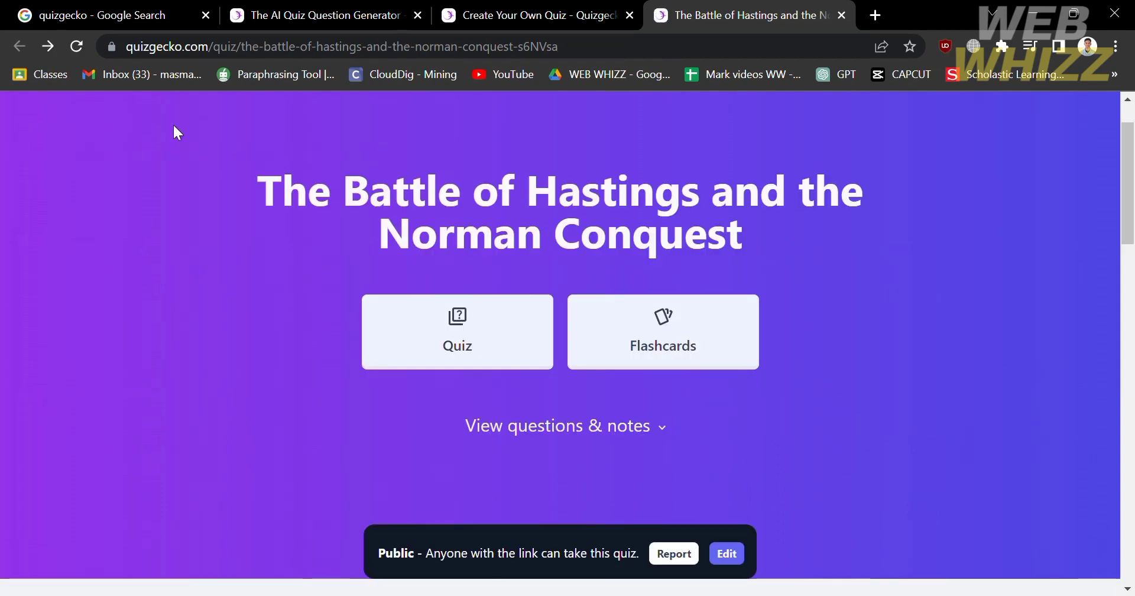
left_click(500, 365)
left_click(564, 442)
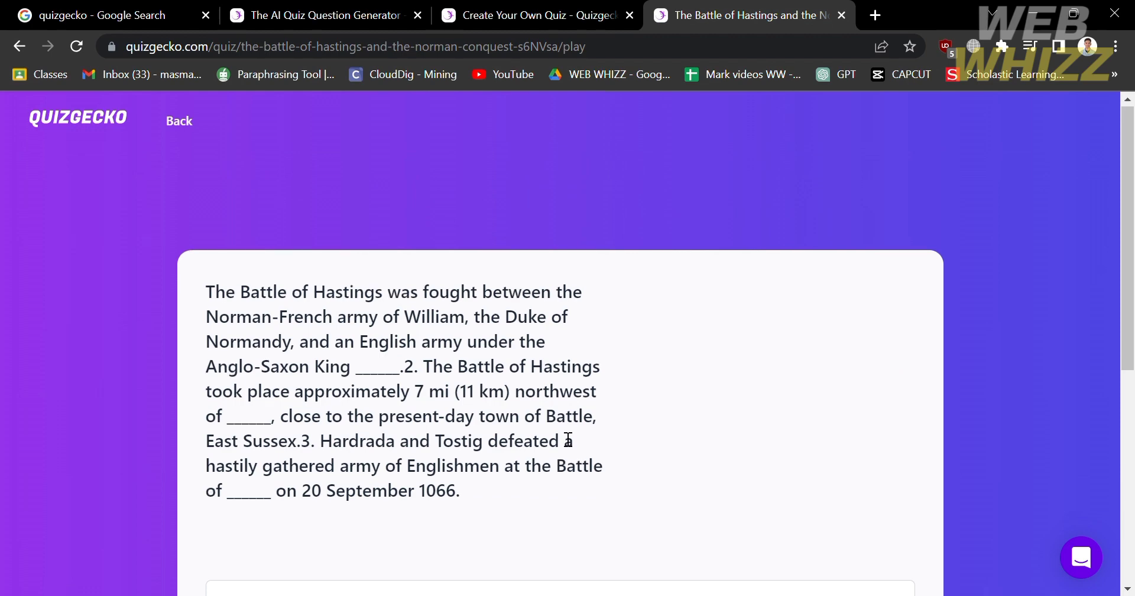
scroll(567, 439, "down", 5)
left_click(529, 361)
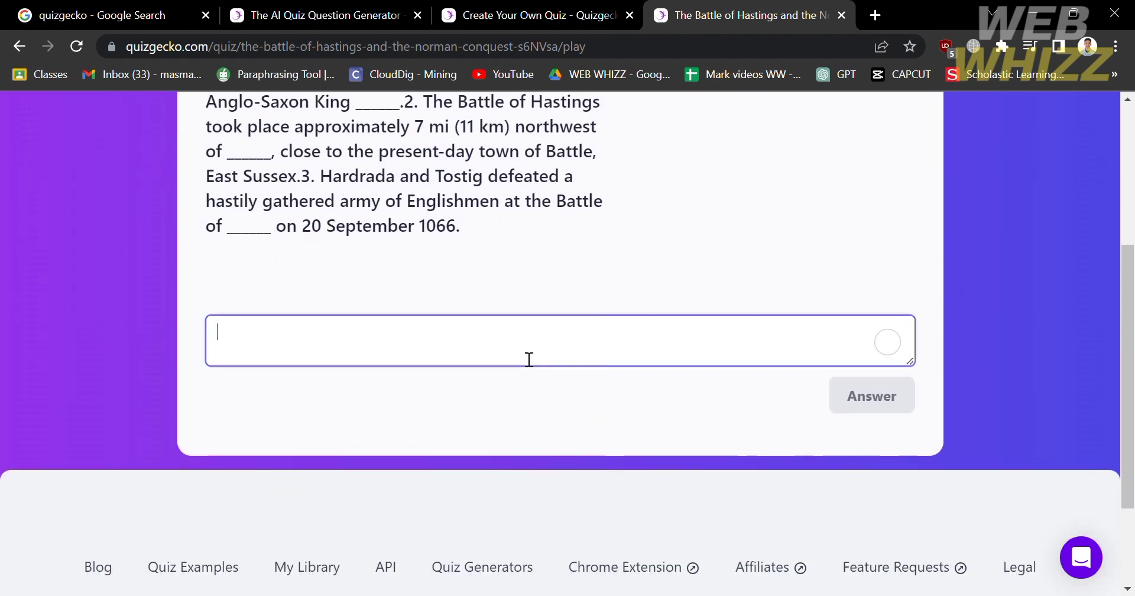
scroll(519, 350, "up", 3)
type("Battle of Hastings")
scroll(591, 325, "down", 3)
left_click(884, 418)
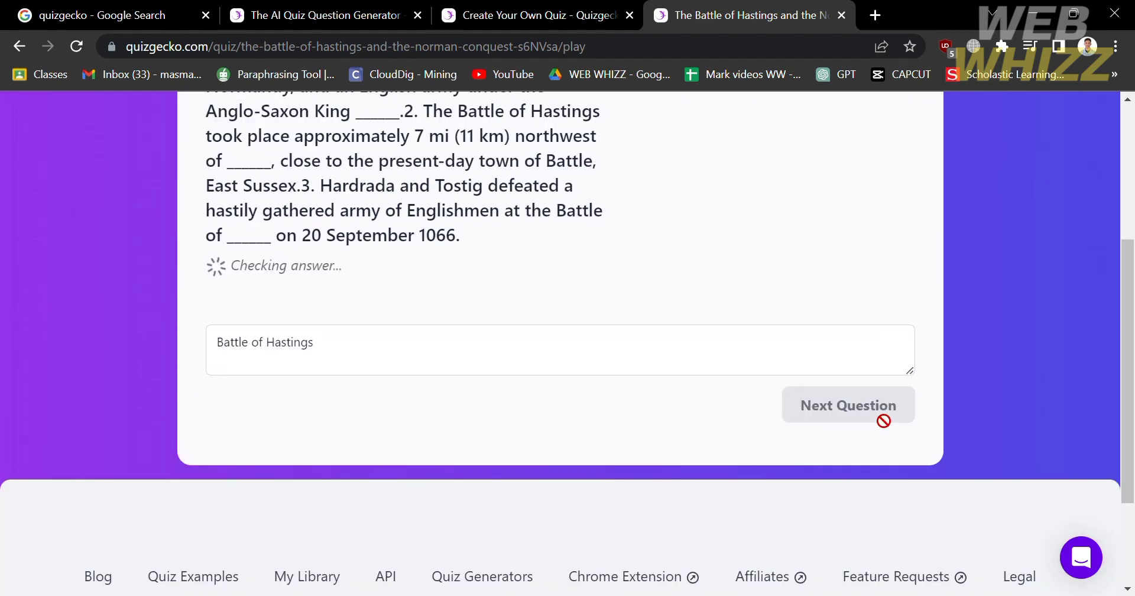
left_click(883, 403)
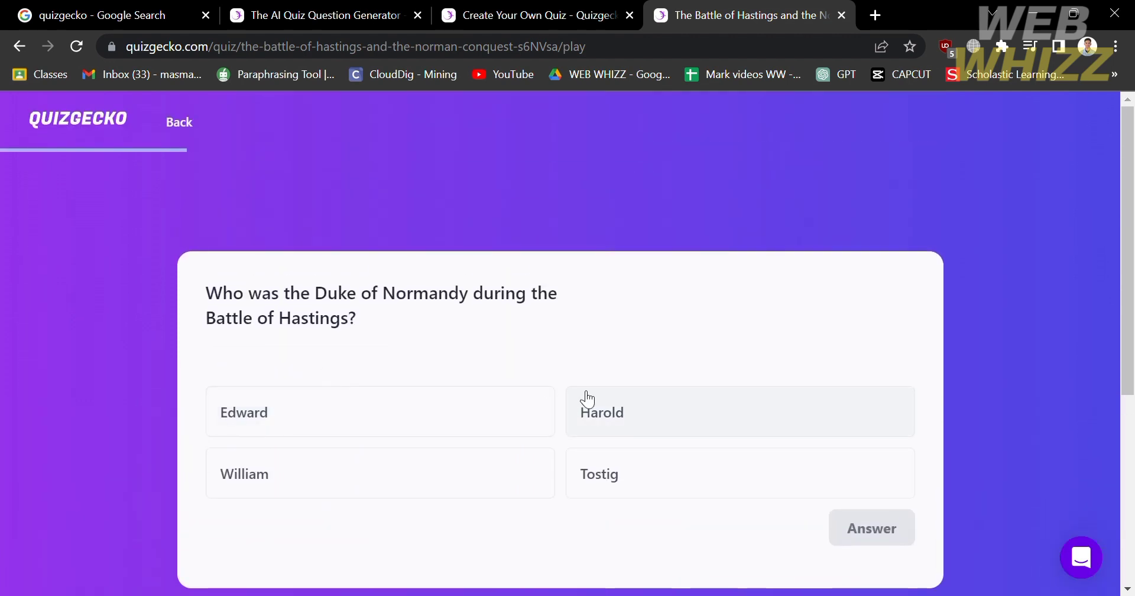
left_click(380, 489)
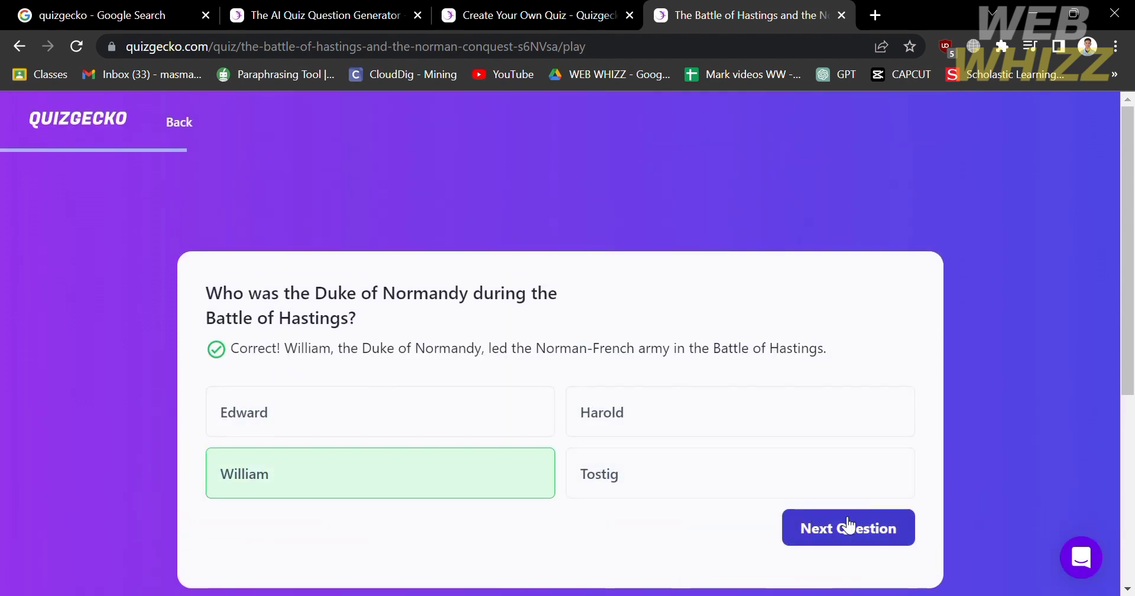
left_click(857, 534)
key("alt+Left")
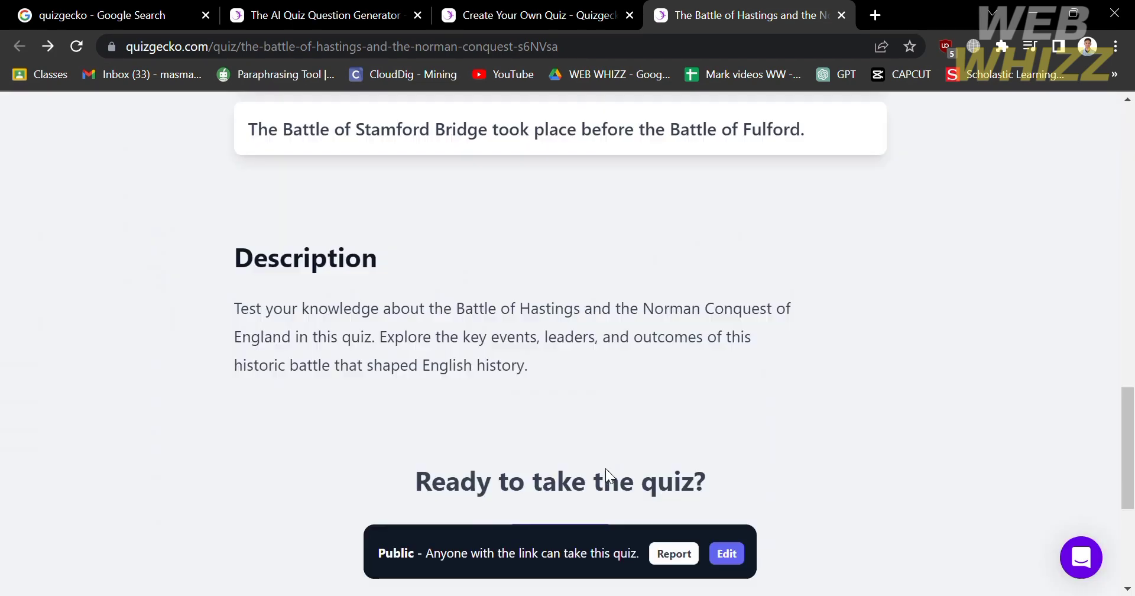
scroll(580, 417, "down", 5)
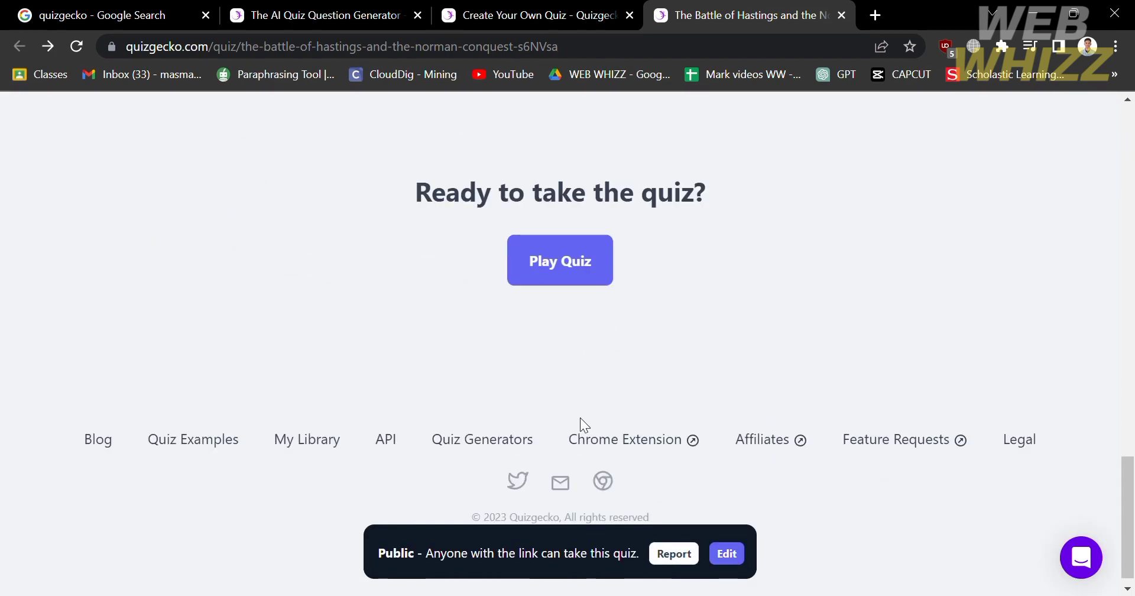
scroll(580, 417, "up", 15)
scroll(580, 417, "up", 4)
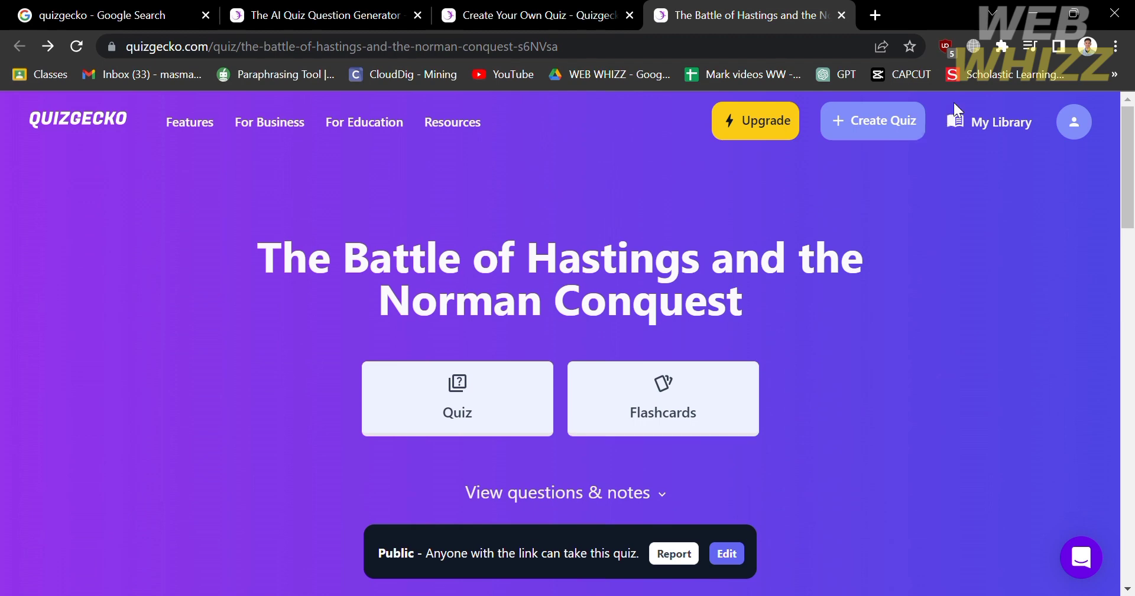
Open My Library and browse it to find the 7-question Battle of Hastings and the Norman Conquest quiz.
left_click(998, 124)
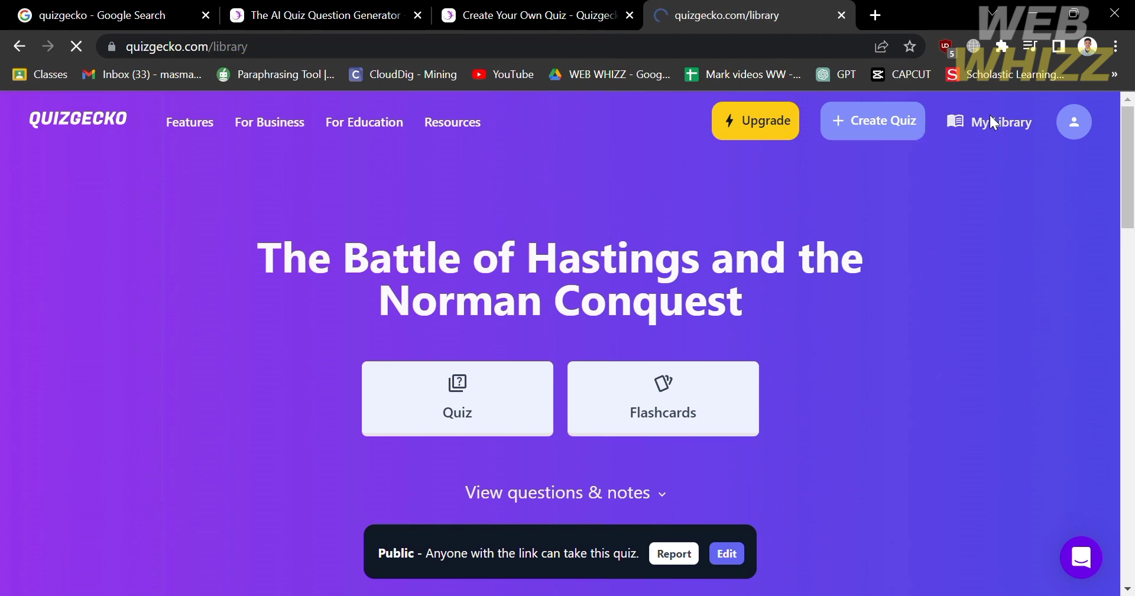
scroll(225, 445, "down", 5)
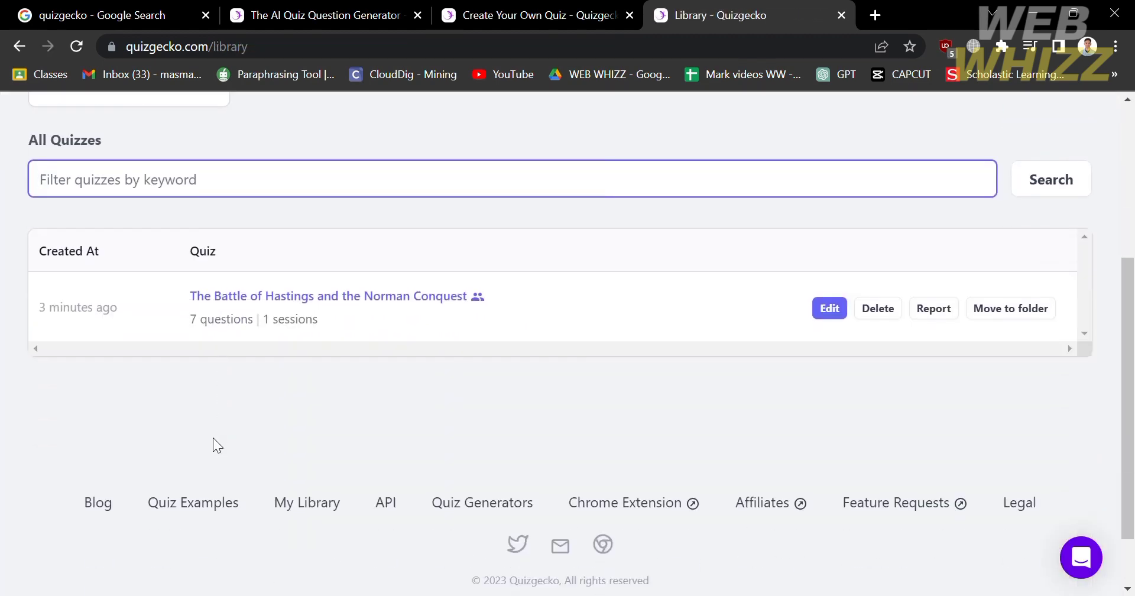
scroll(661, 290, "up", 2)
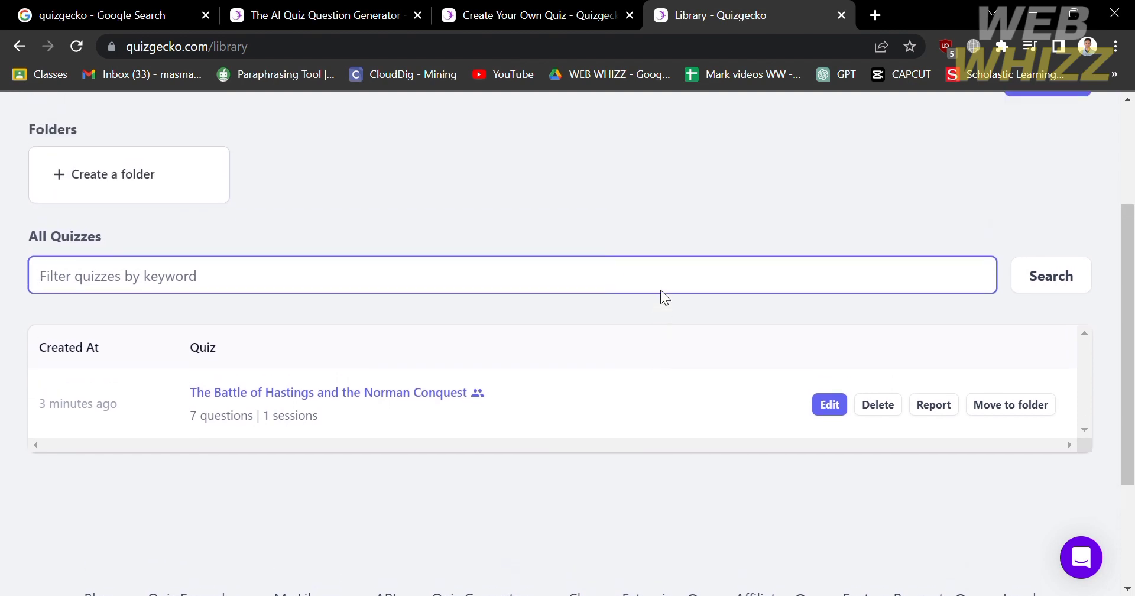
scroll(449, 455, "up", 3)
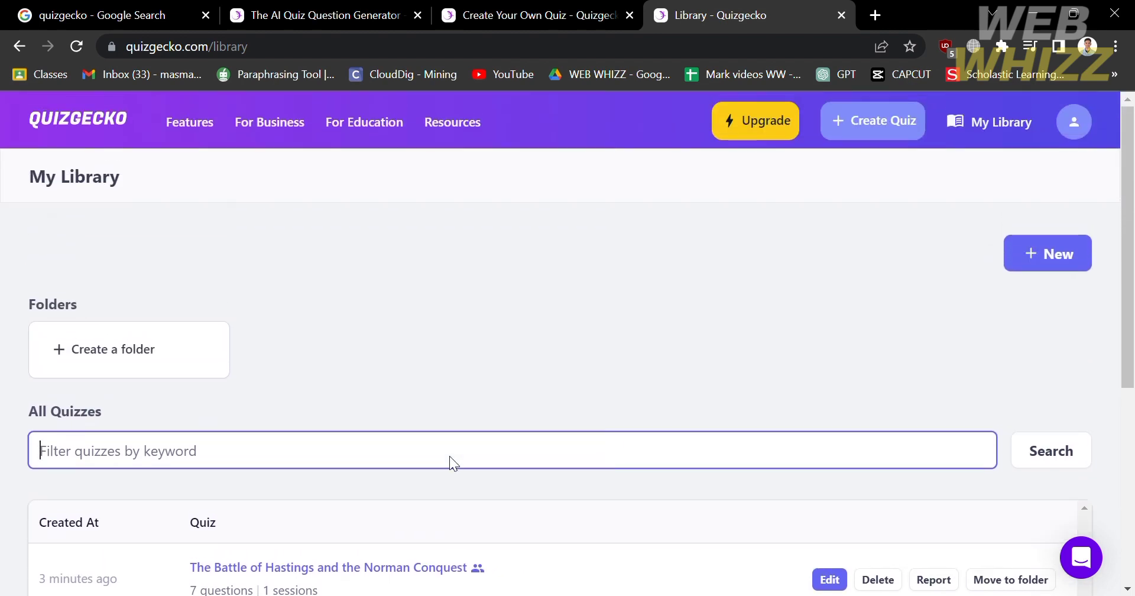
scroll(463, 520, "down", 3)
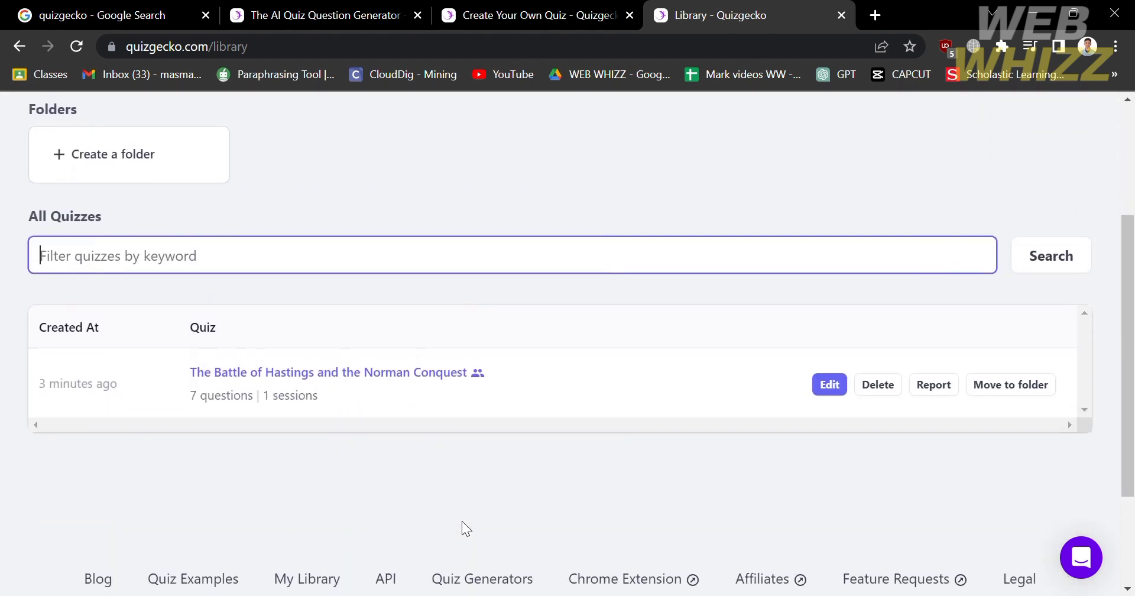
scroll(462, 520, "down", 2)
scroll(462, 520, "up", 5)
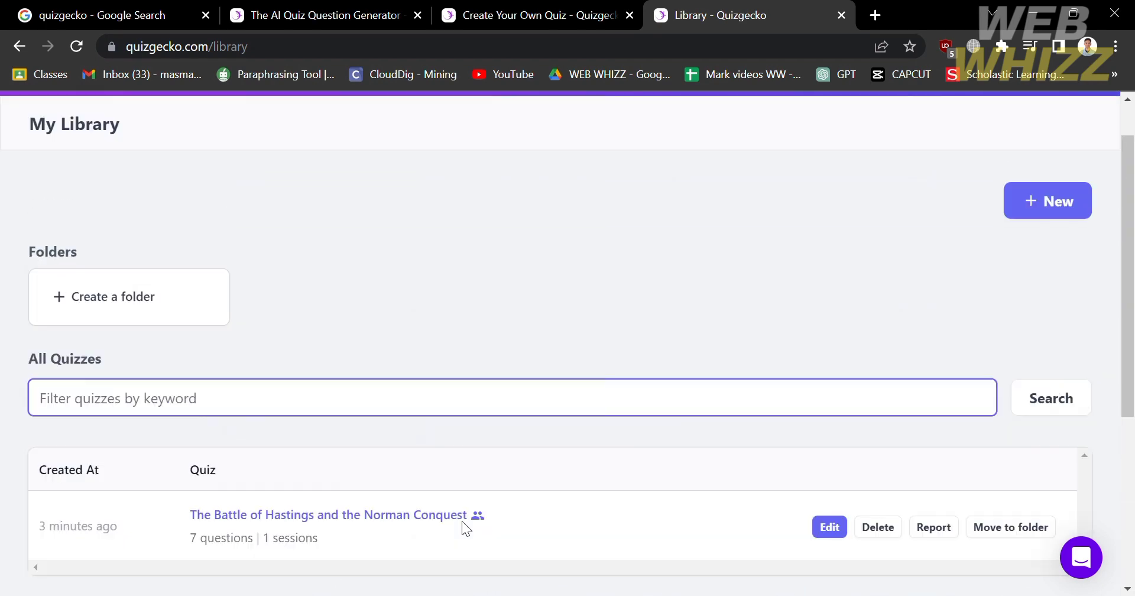
scroll(462, 523, "up", 1)
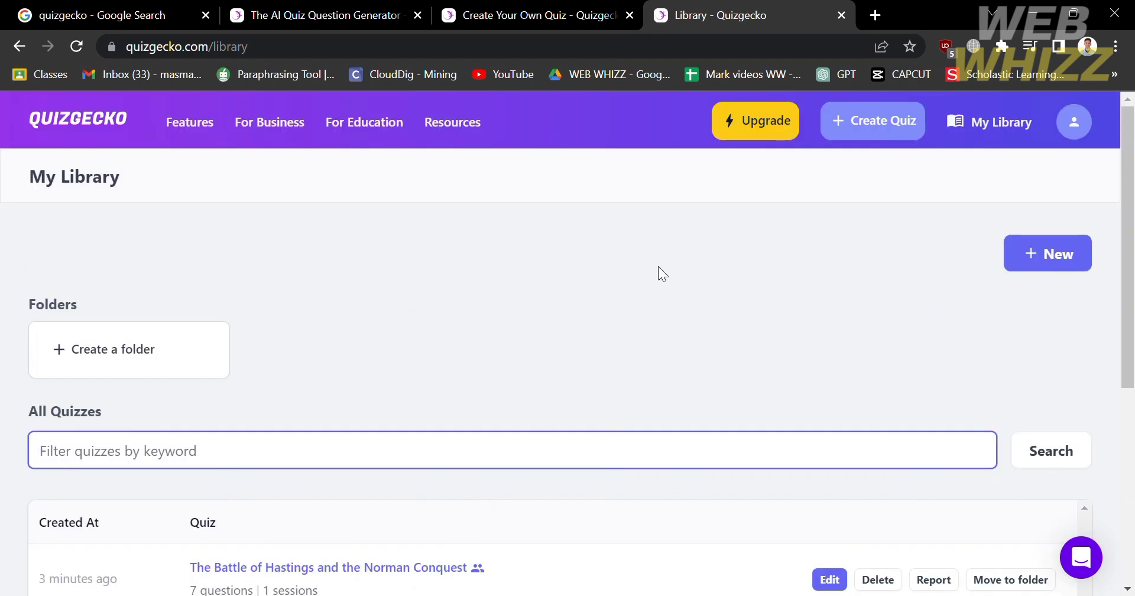
left_click(751, 123)
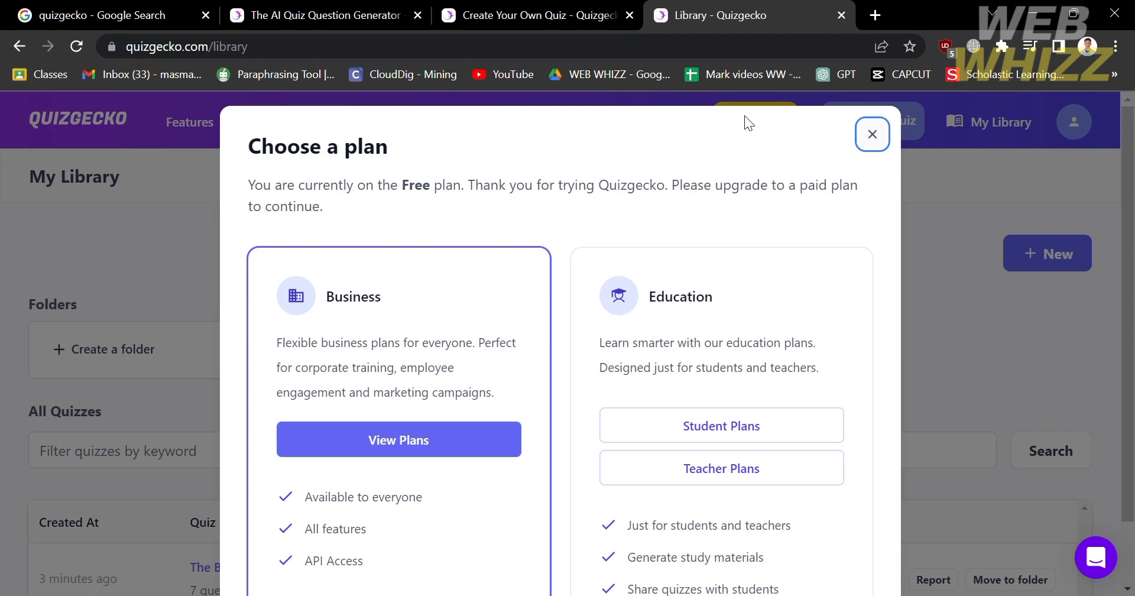
scroll(550, 405, "down", 1)
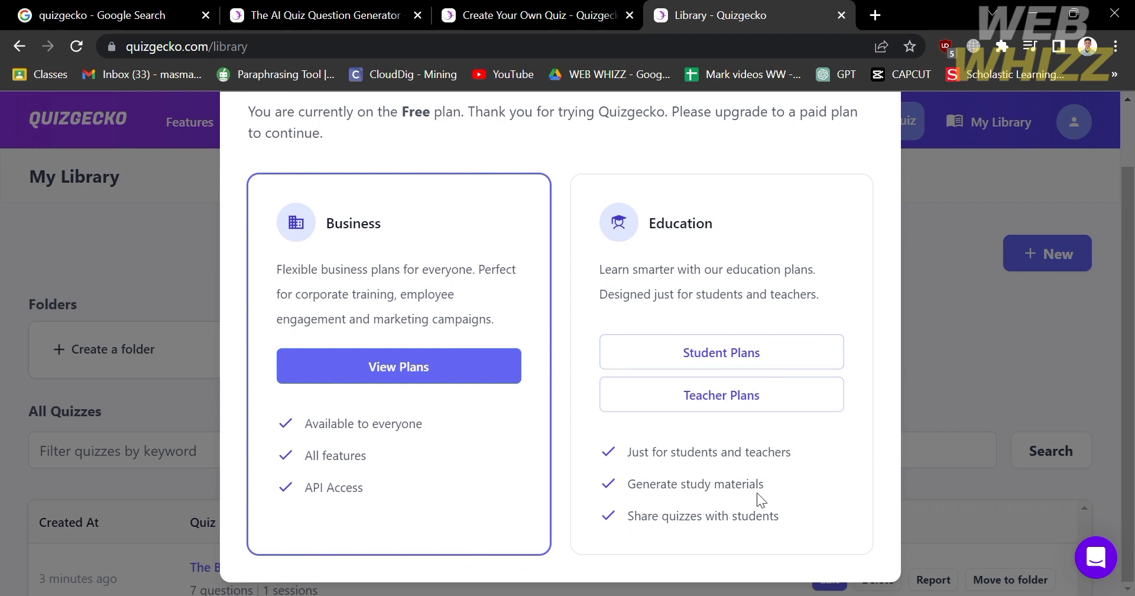
scroll(774, 490, "up", 1)
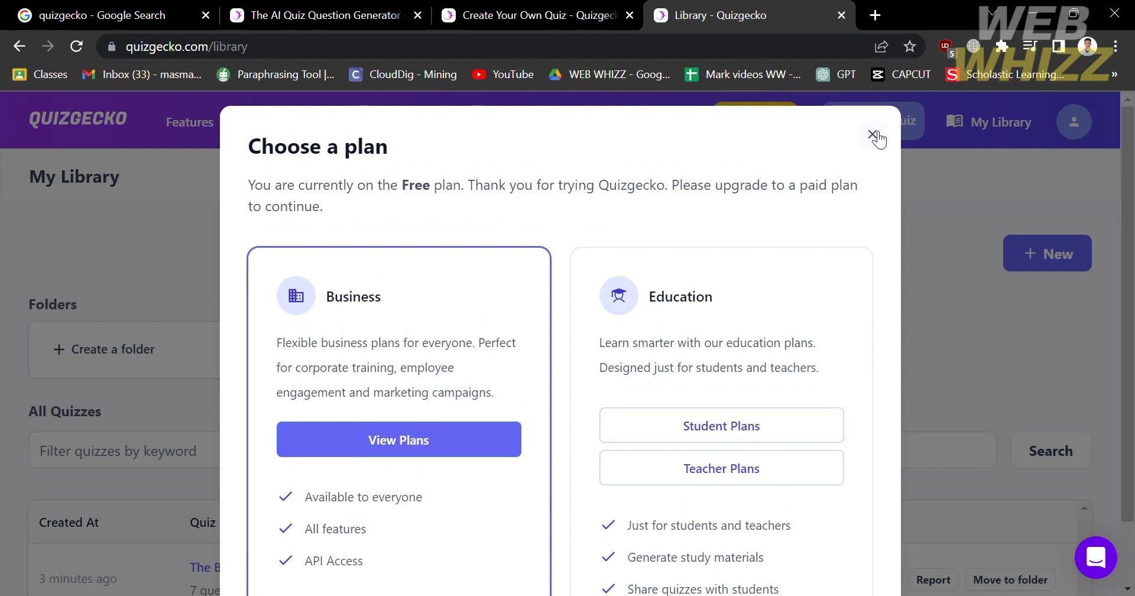
left_click(877, 135)
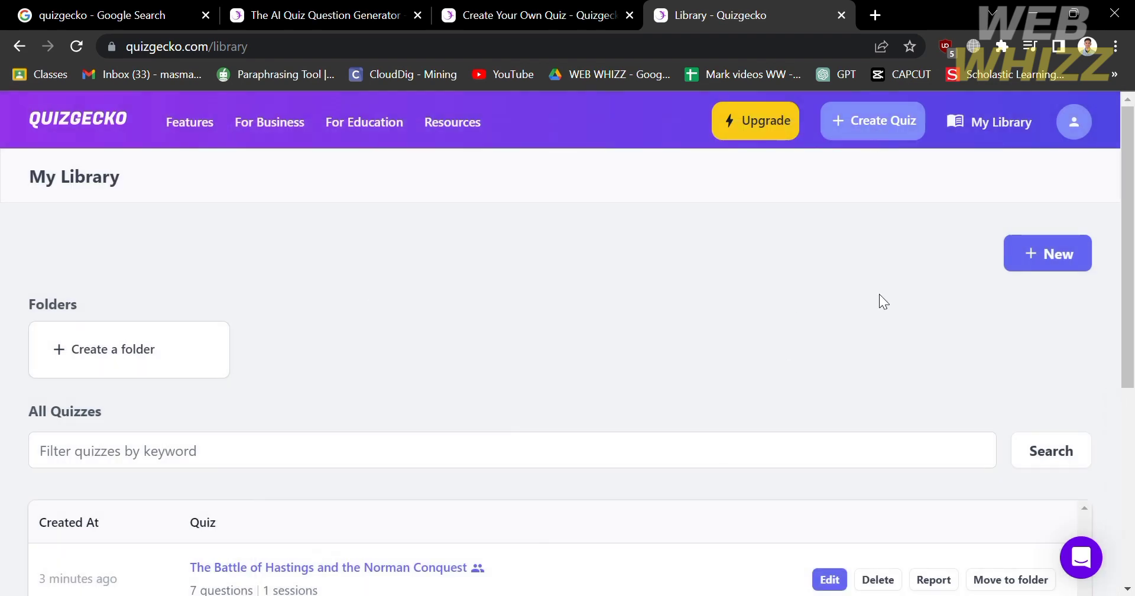
scroll(765, 407, "down", 6)
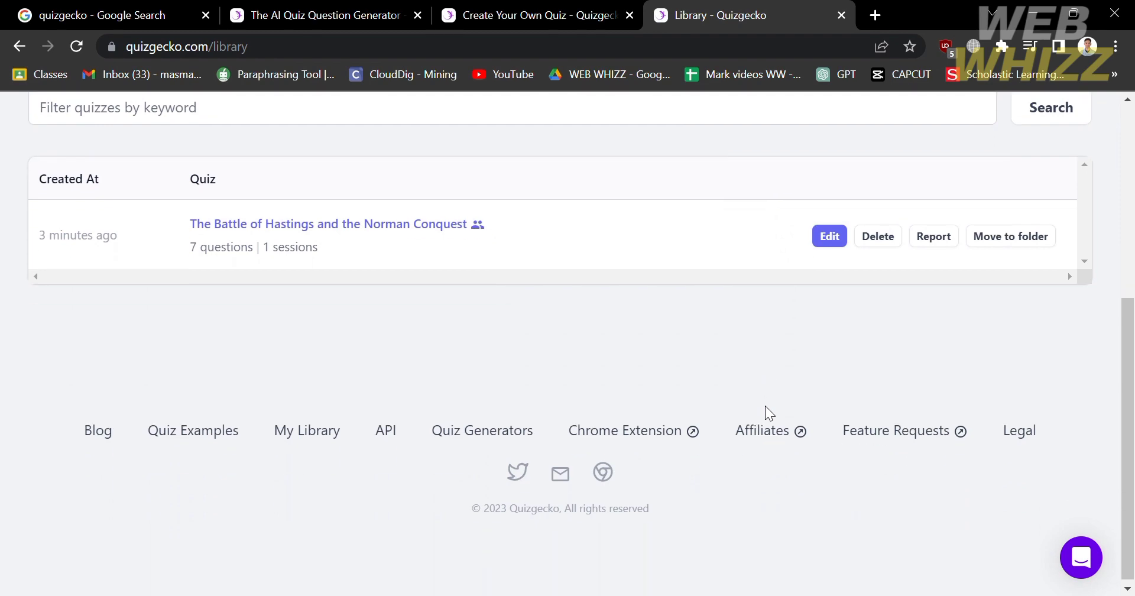